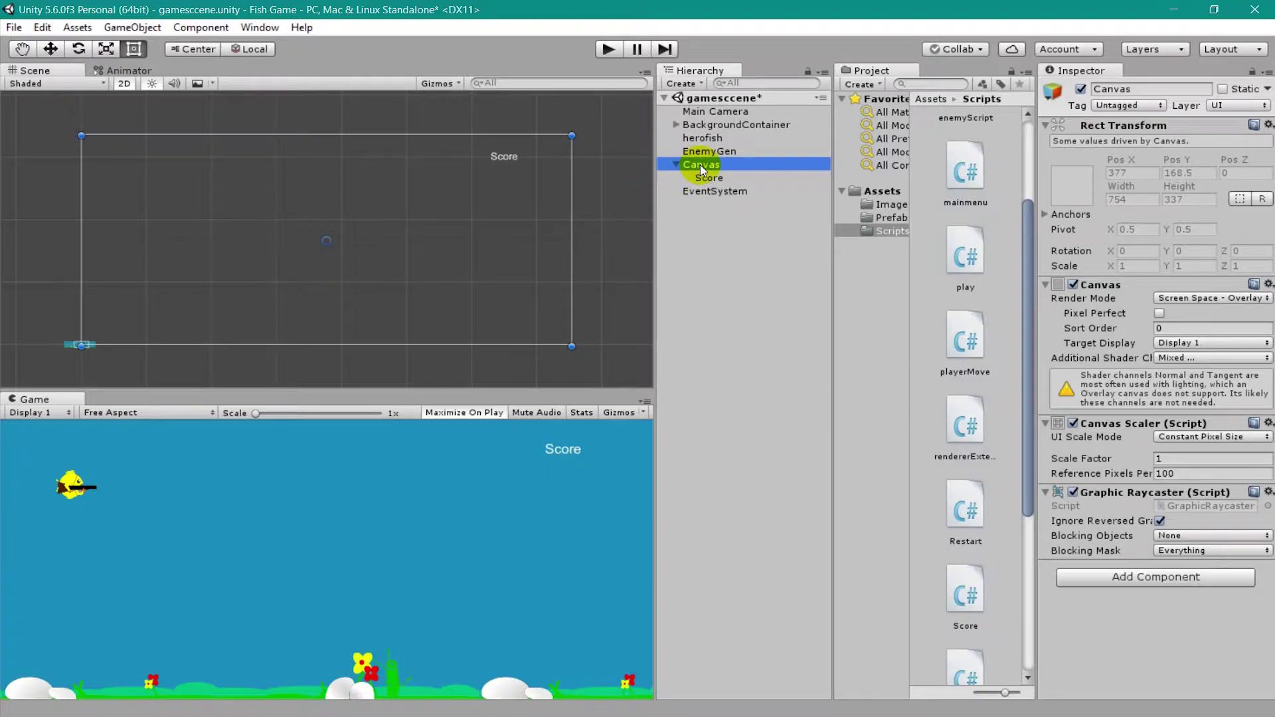
# Step: Open the mainmenu scene from the Assets folder without saving the changes to gamesccene
pyautogui.click(877, 192)
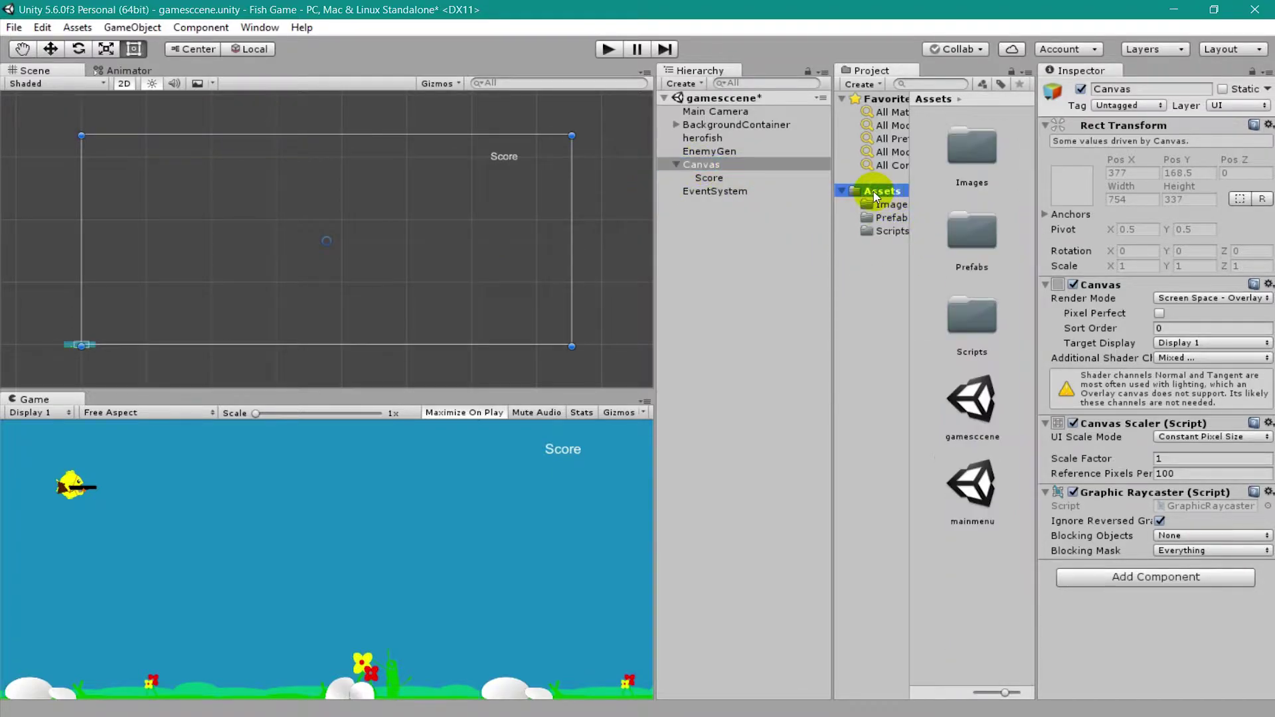
pyautogui.doubleClick(975, 500)
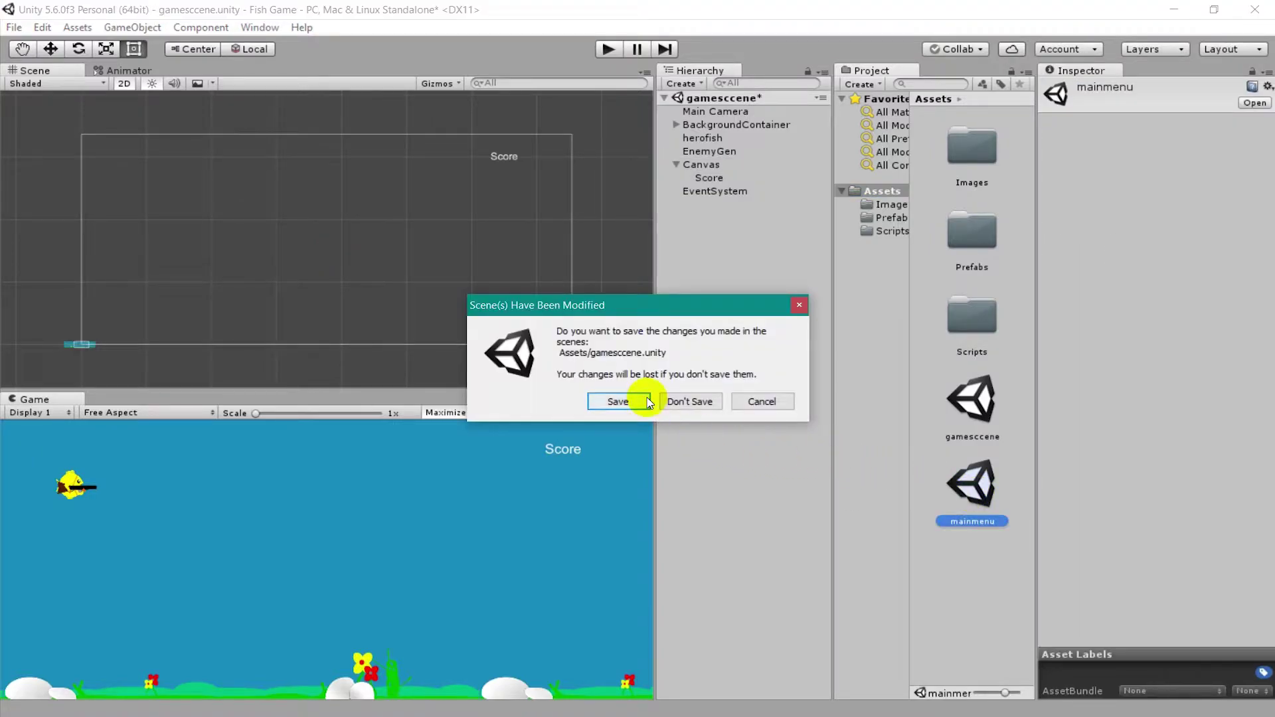
pyautogui.click(684, 403)
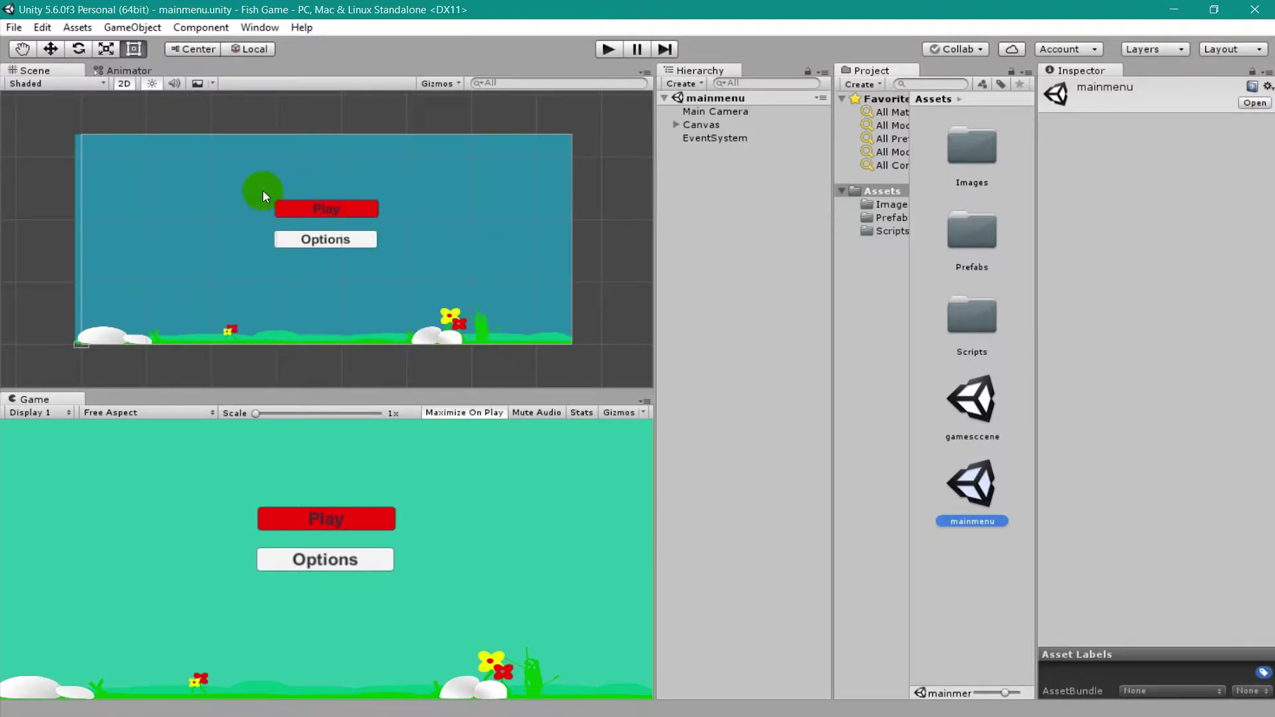
# Step: Reopen the gamesccene scene, then expand the Canvas object in the scene hierarchy and select it
pyautogui.doubleClick(976, 411)
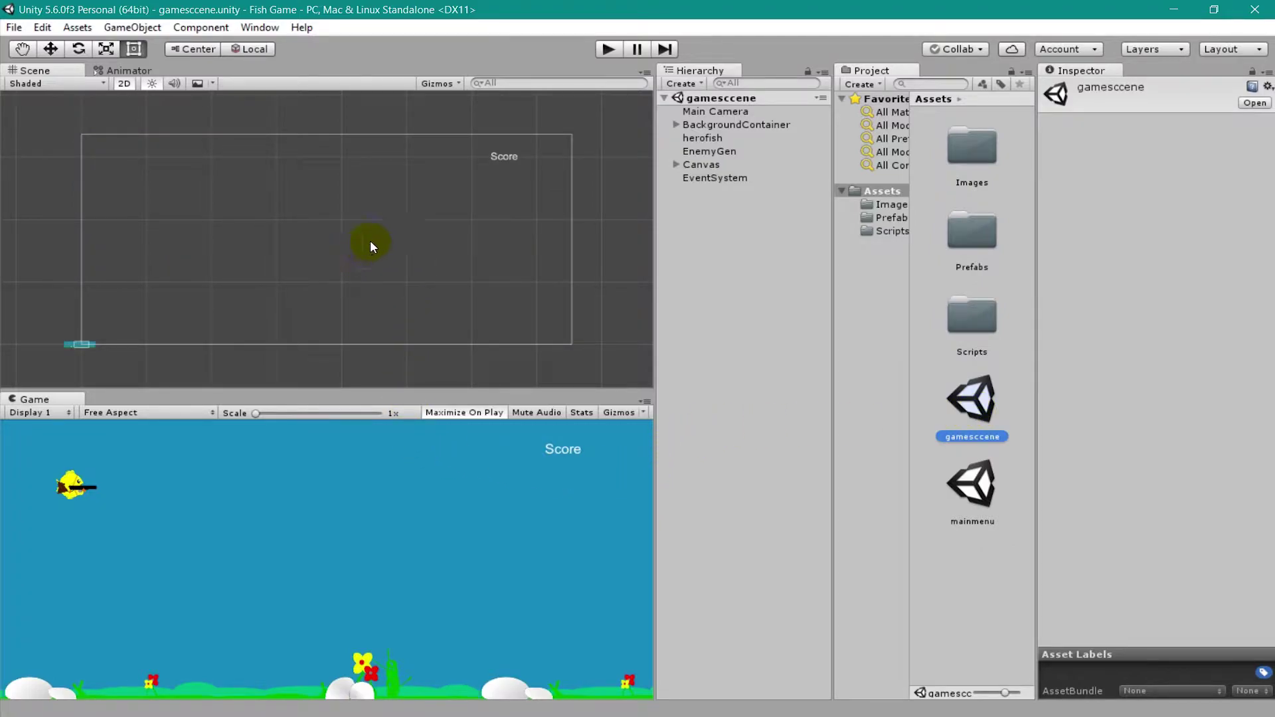
pyautogui.scroll(3, 356, 246)
pyautogui.scroll(-2, 356, 249)
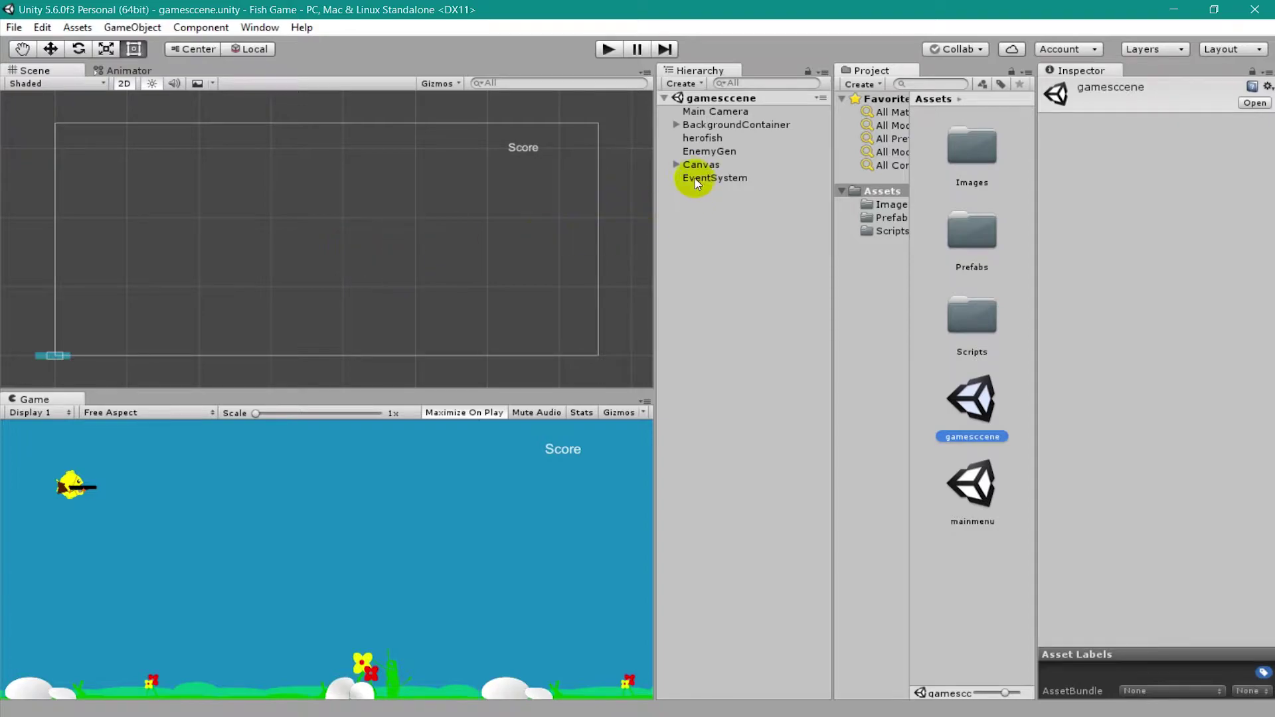
pyautogui.click(676, 164)
pyautogui.click(701, 164)
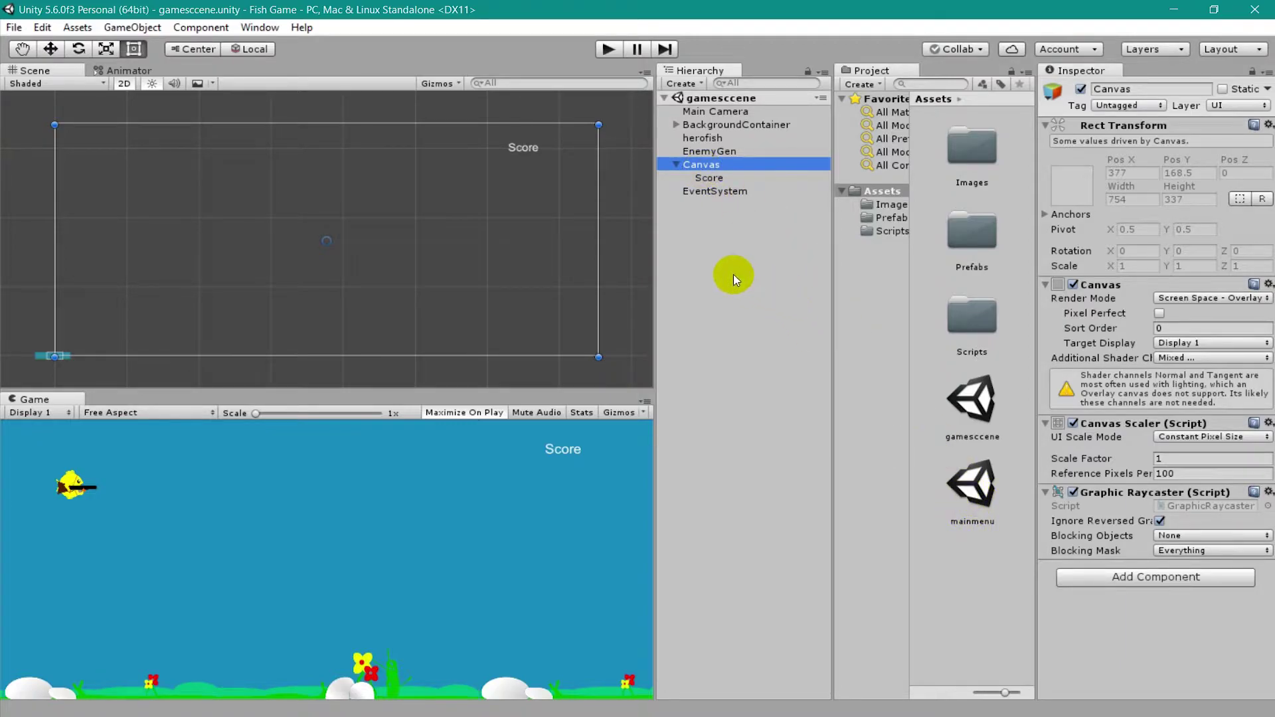
pyautogui.click(363, 480)
pyautogui.moveTo(373, 486); pyautogui.dragTo(395, 508)
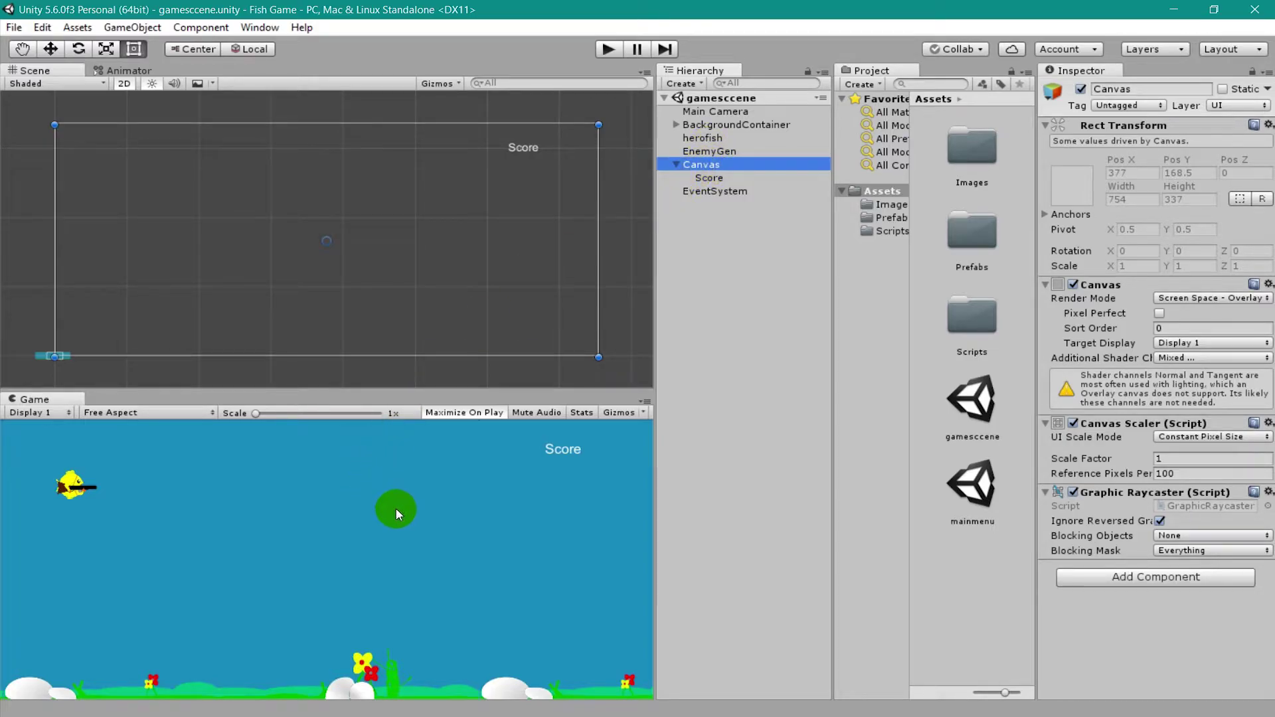
# Step: Create an empty child object under Canvas and name it GameOver Container
pyautogui.rightClick(723, 166)
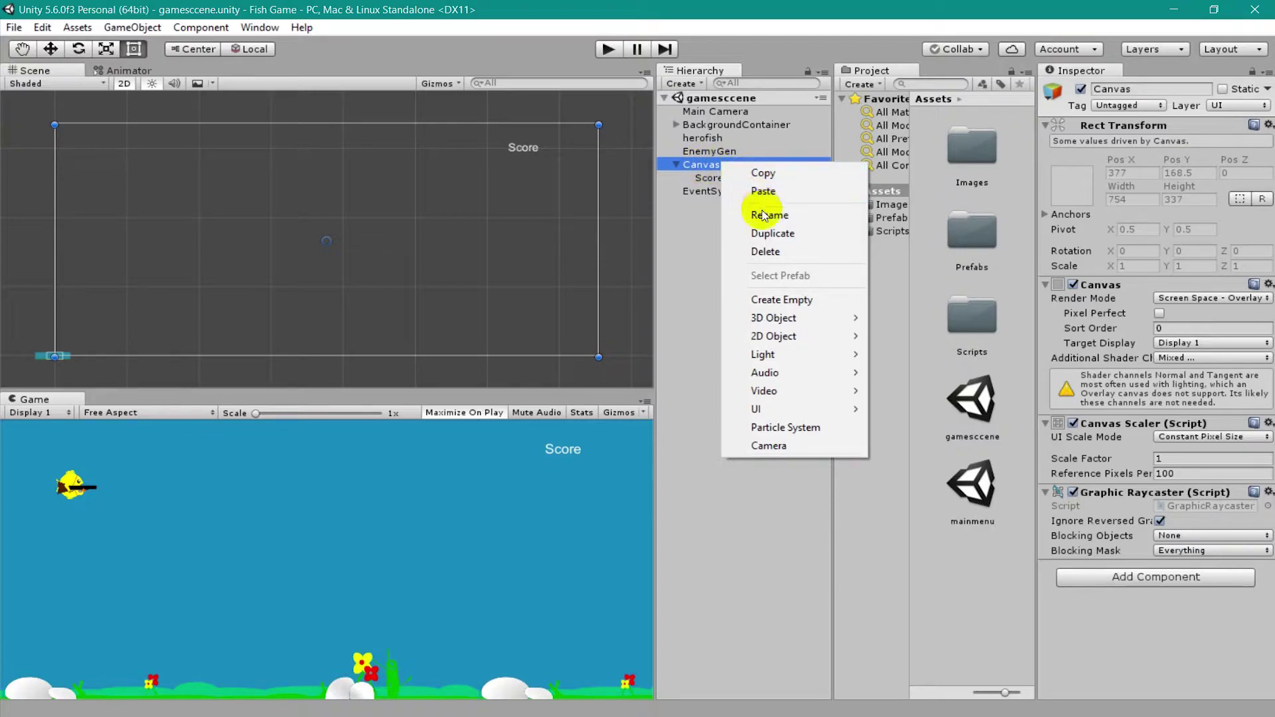
pyautogui.click(793, 304)
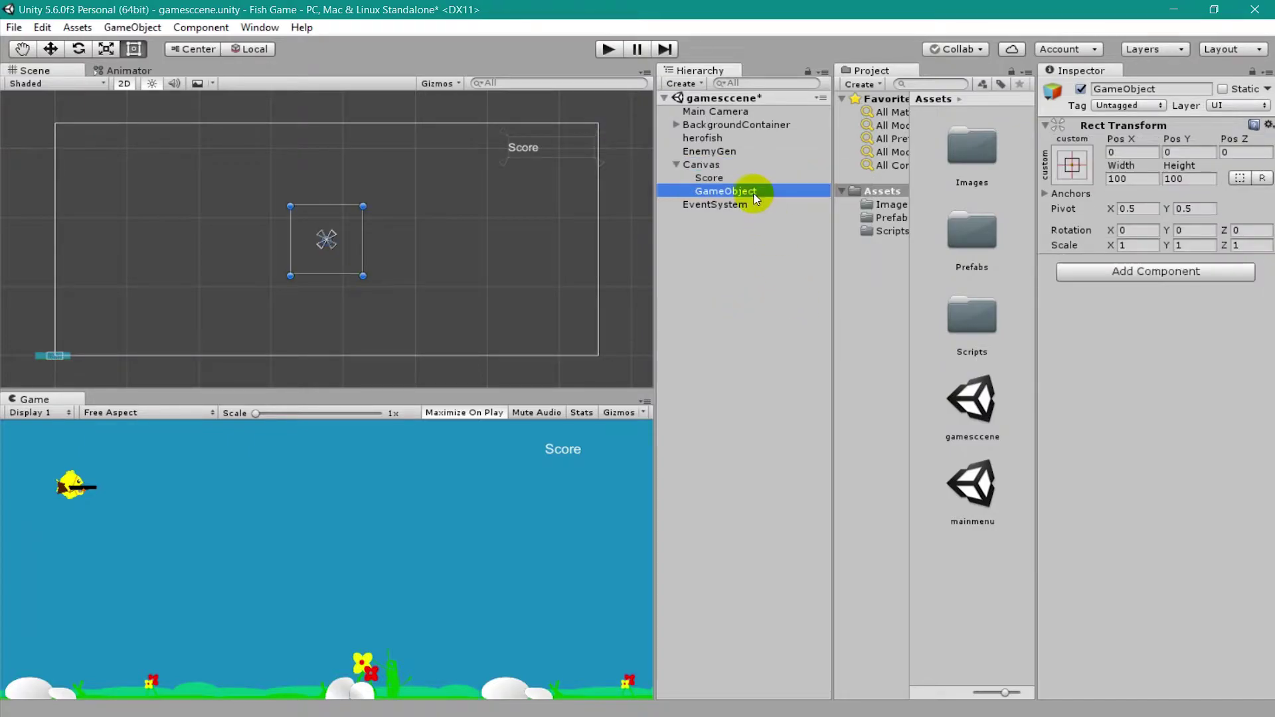
pyautogui.click(1159, 91)
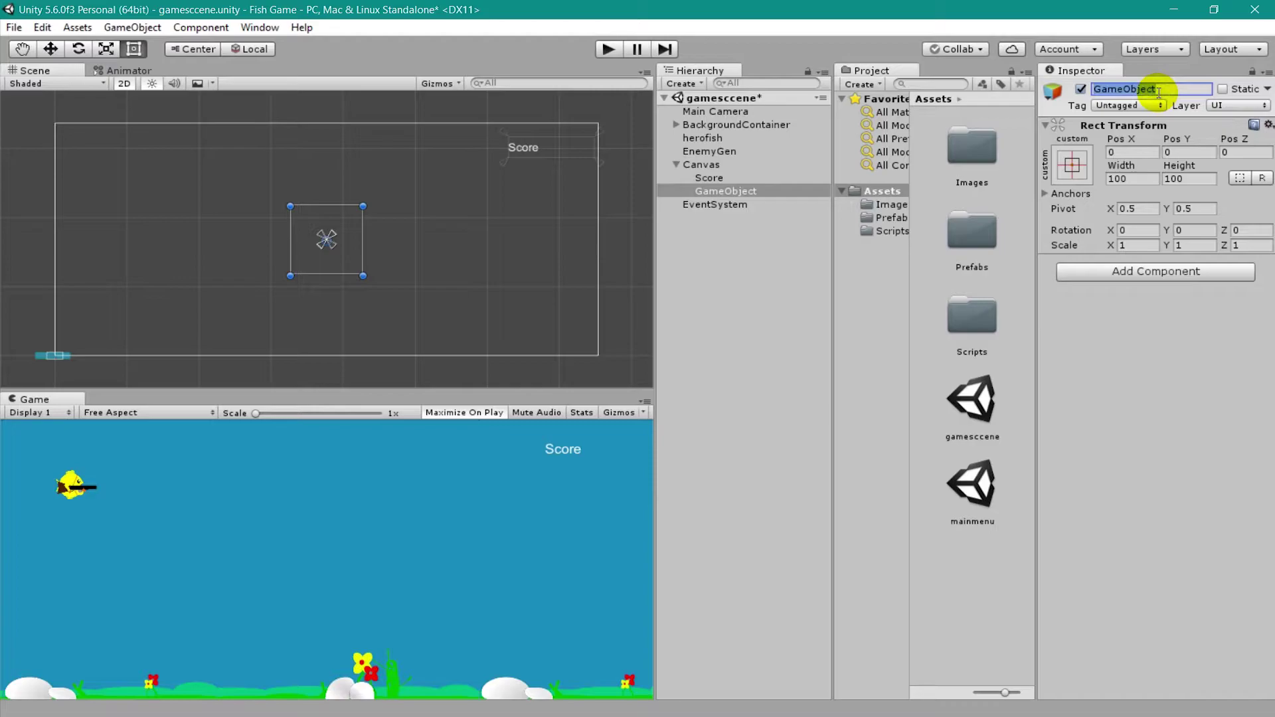
pyautogui.write('GameOver CContainer')
pyautogui.press('Return')
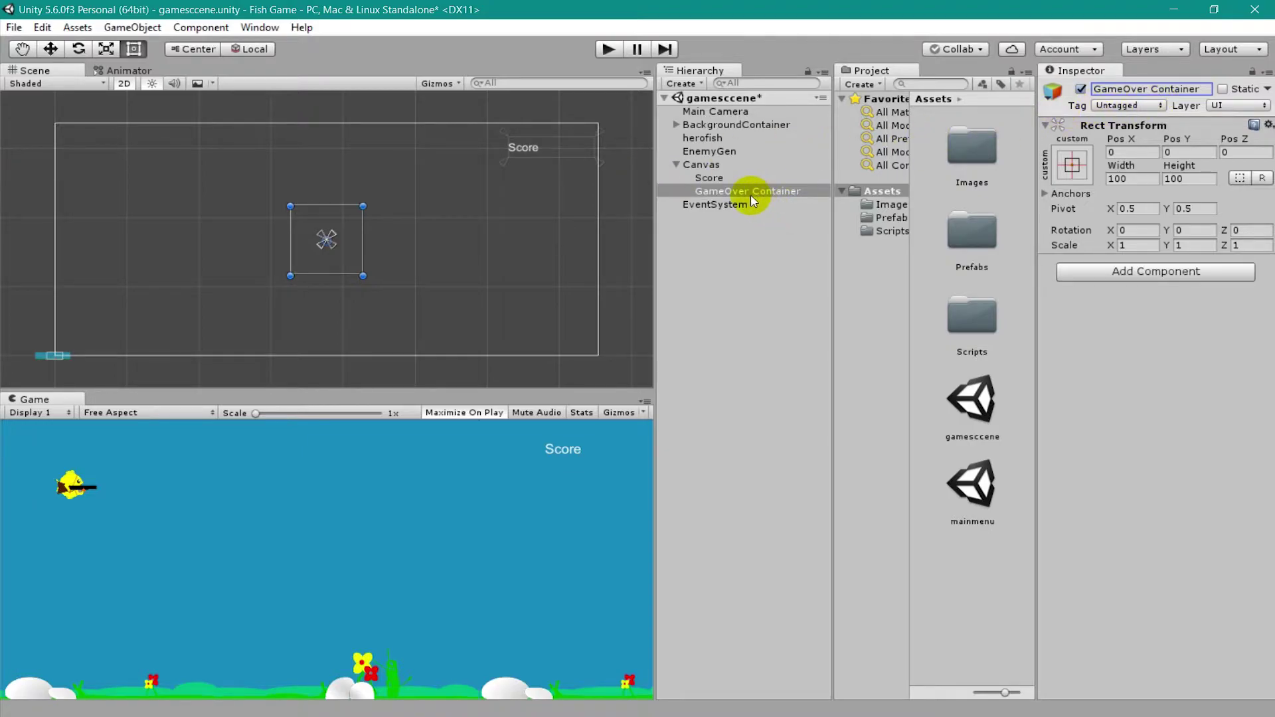
# Step: Enlarge the GameOver Container rectangle in the middle of the canvas to about 299 wide and 181 high
pyautogui.scroll(2, 326, 284)
pyautogui.scroll(-3, 326, 284)
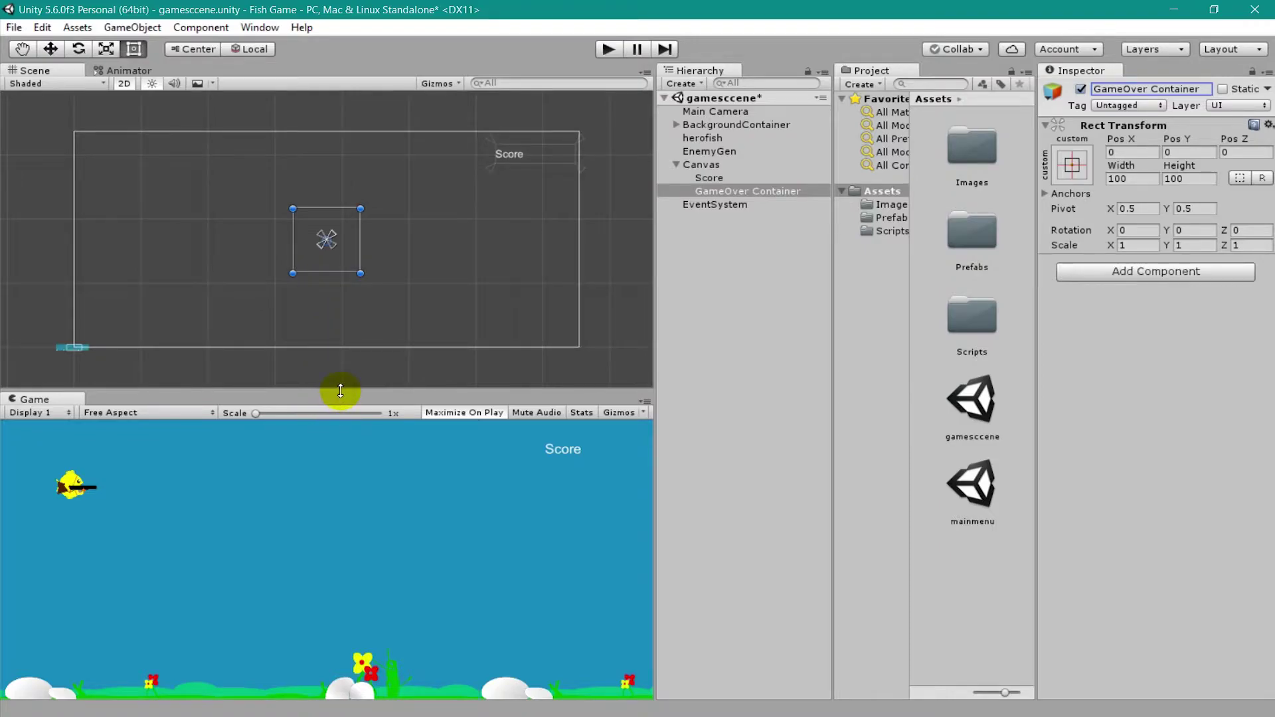
pyautogui.moveTo(341, 391); pyautogui.dragTo(326, 460)
pyautogui.moveTo(362, 266); pyautogui.dragTo(424, 244)
pyautogui.moveTo(290, 281); pyautogui.dragTo(202, 285)
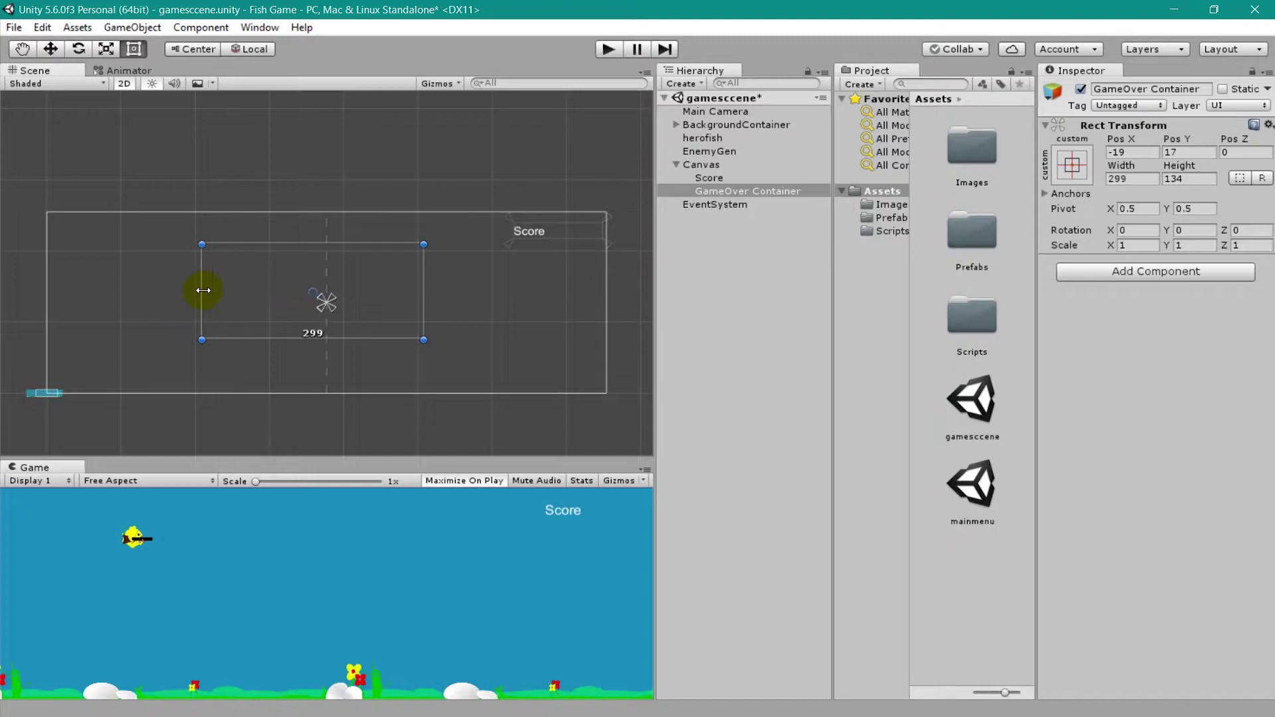
pyautogui.moveTo(333, 339); pyautogui.dragTo(334, 373)
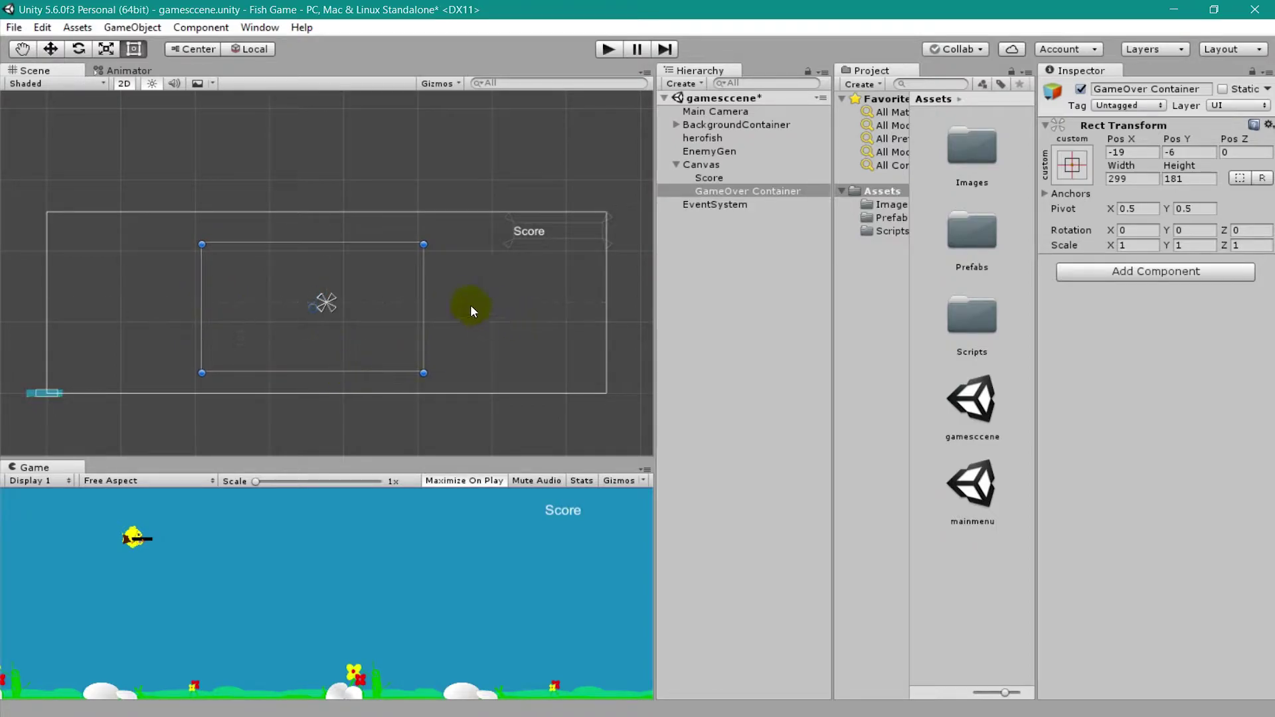
# Step: Widen the GameOver Container slightly to the right and spread its anchors to its corners
pyautogui.moveTo(418, 307); pyautogui.dragTo(454, 309)
pyautogui.moveTo(333, 311); pyautogui.dragTo(455, 370)
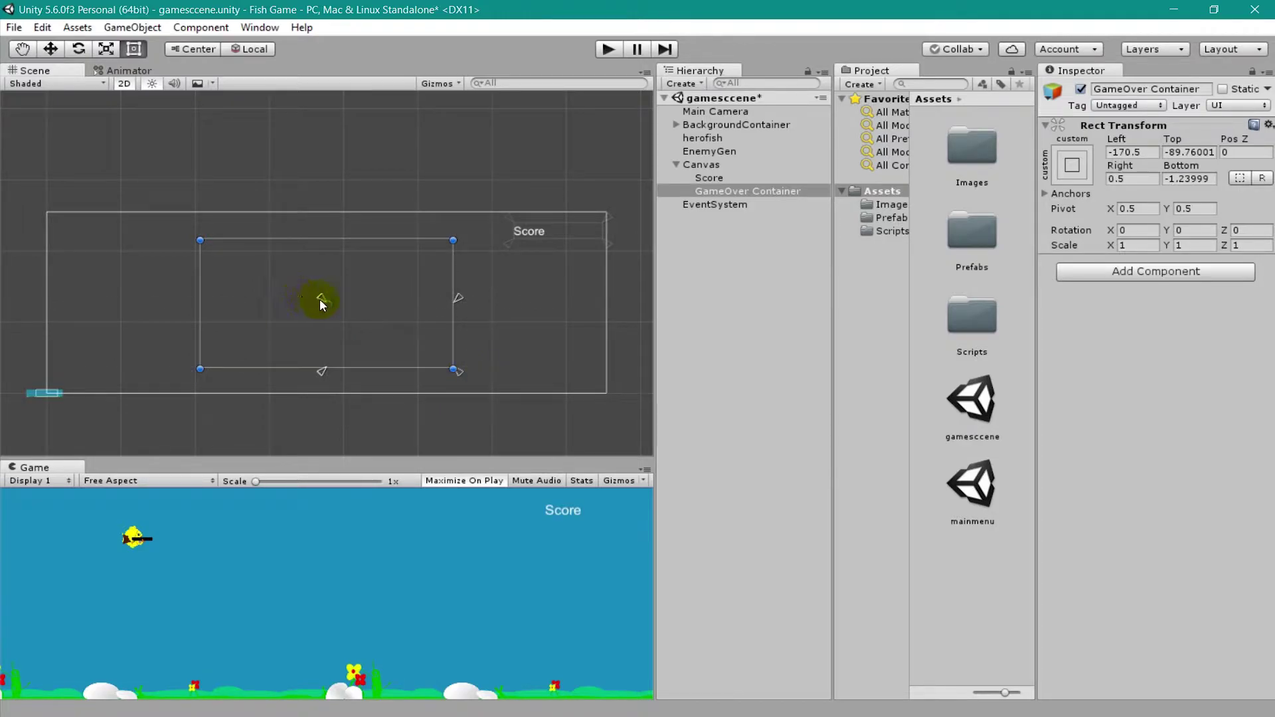
pyautogui.moveTo(321, 300); pyautogui.dragTo(194, 233)
# Step: Add a UI Button inside the GameOver Container, placed just above its centre with its anchors at the button's corners
pyautogui.rightClick(754, 191)
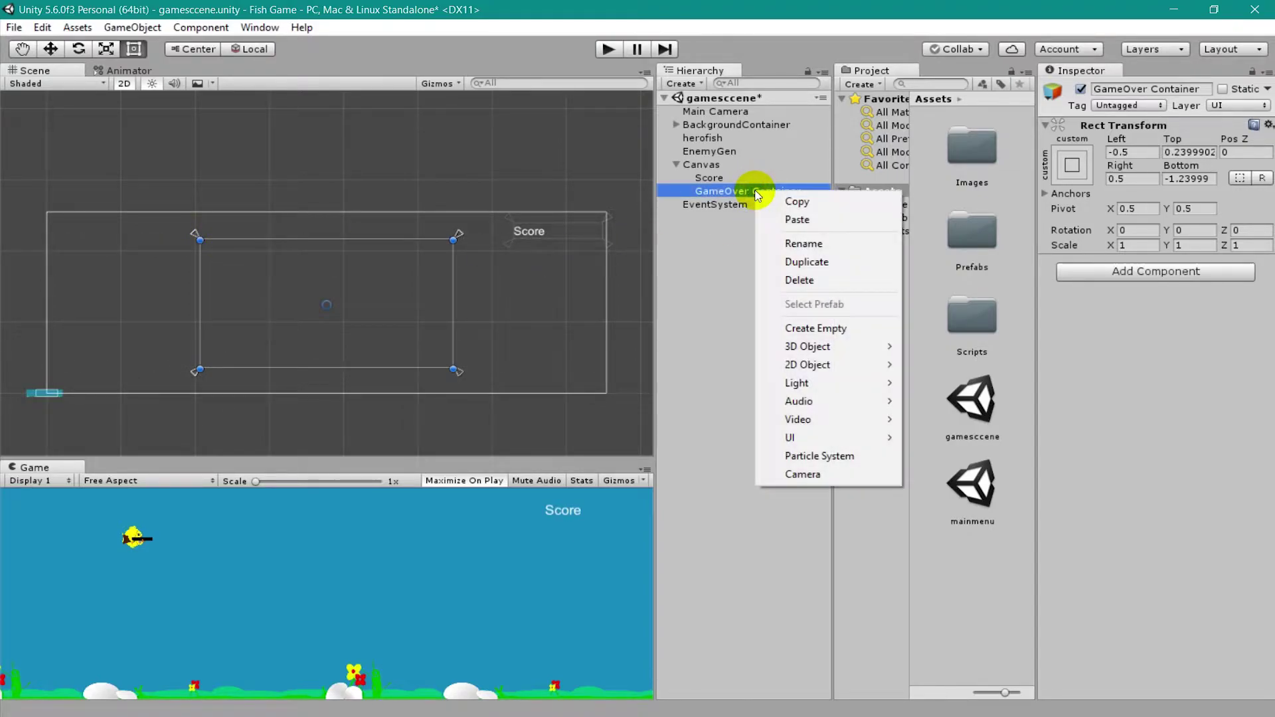
pyautogui.click(724, 192)
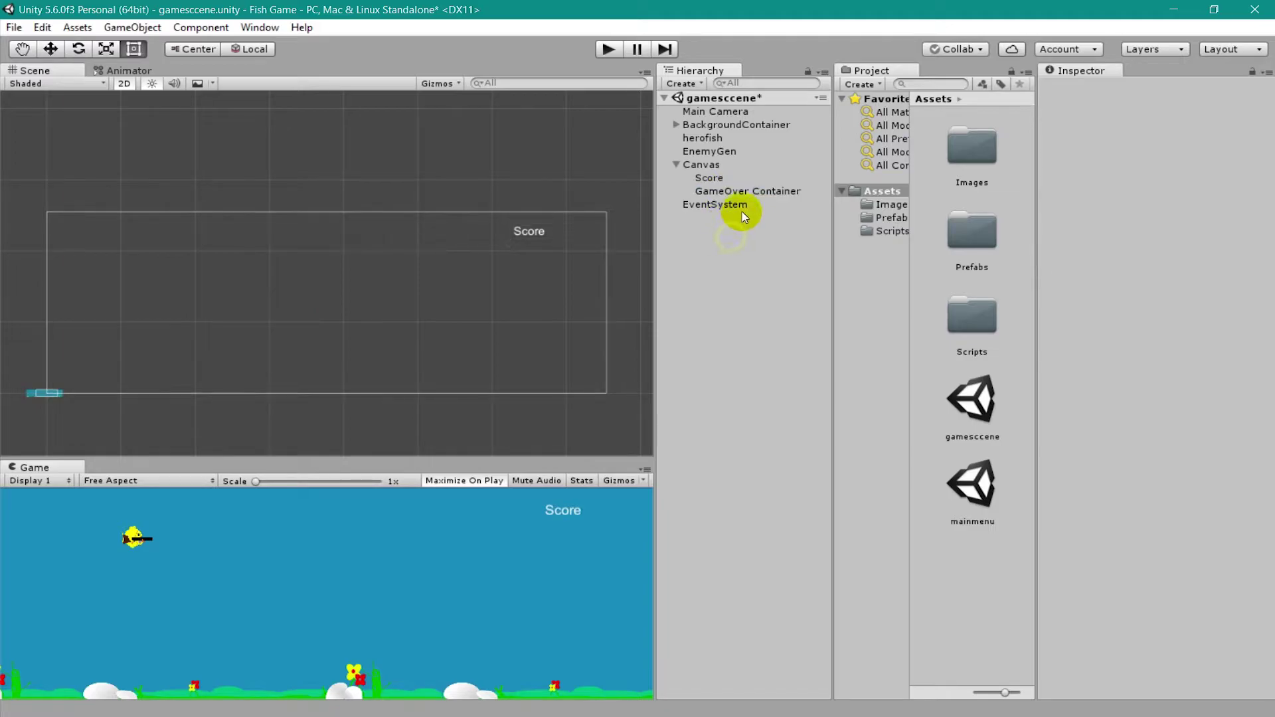
pyautogui.rightClick(755, 192)
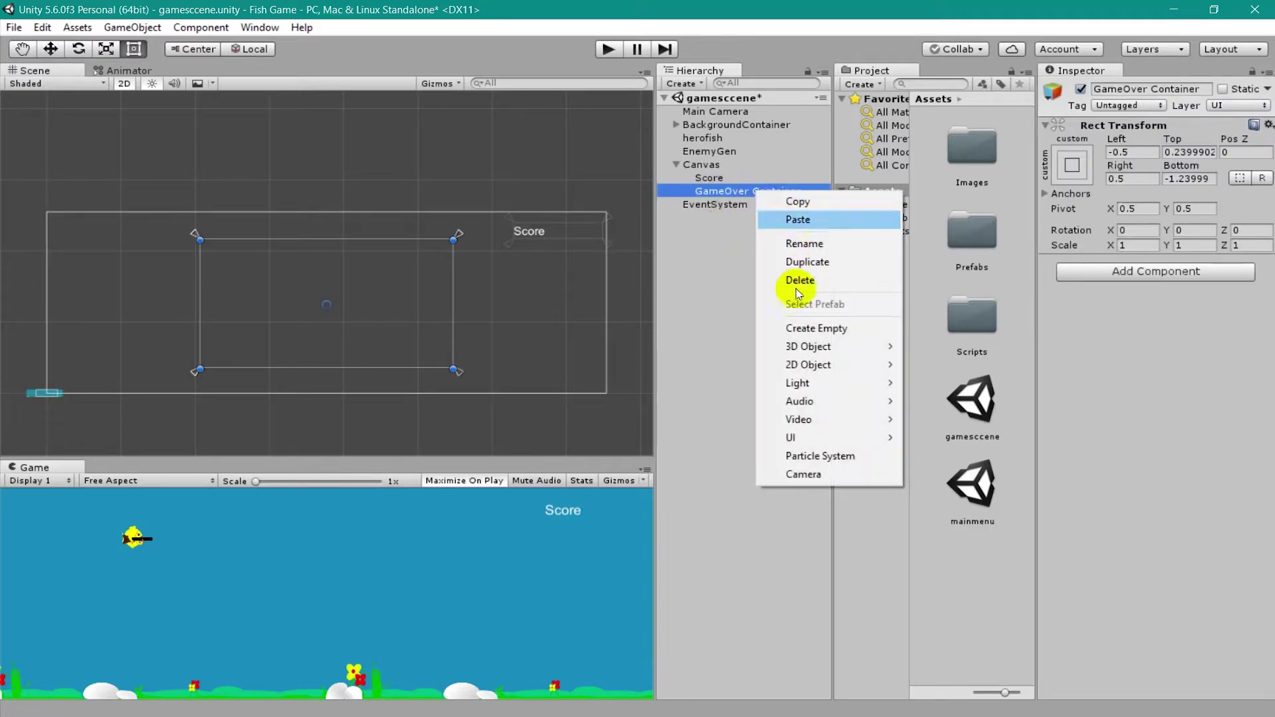
pyautogui.moveTo(827, 438)
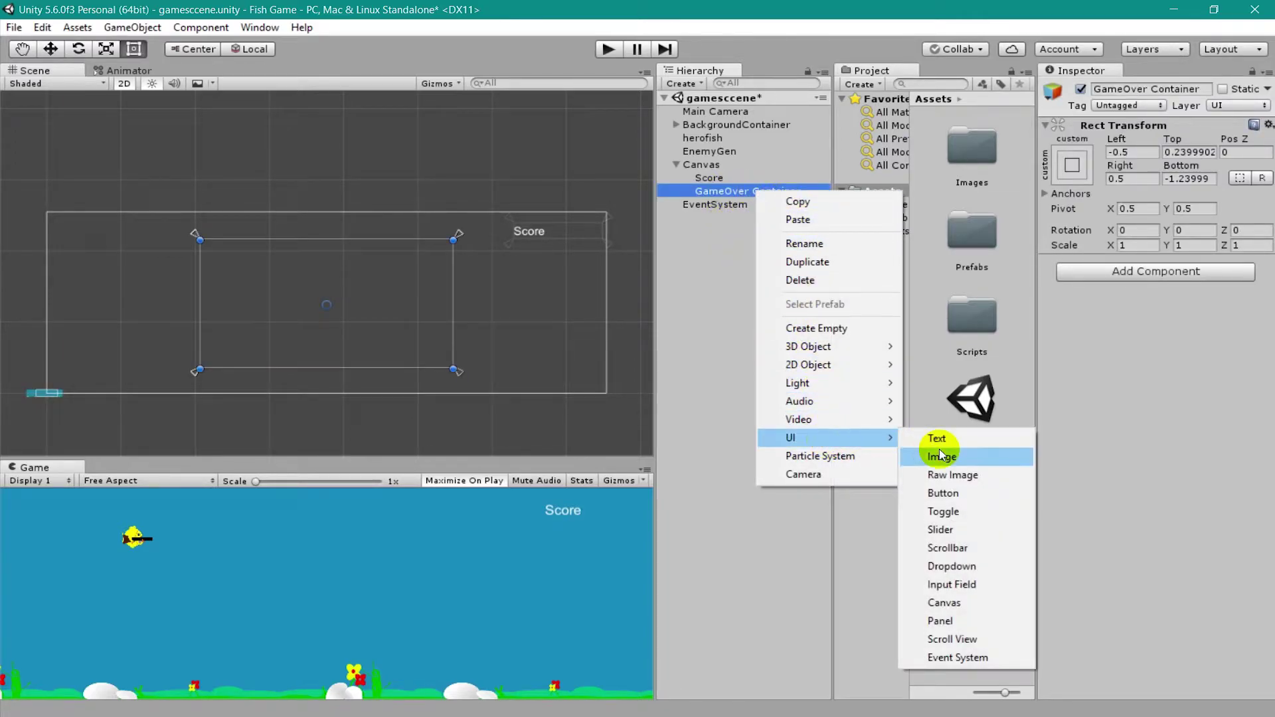
pyautogui.click(951, 495)
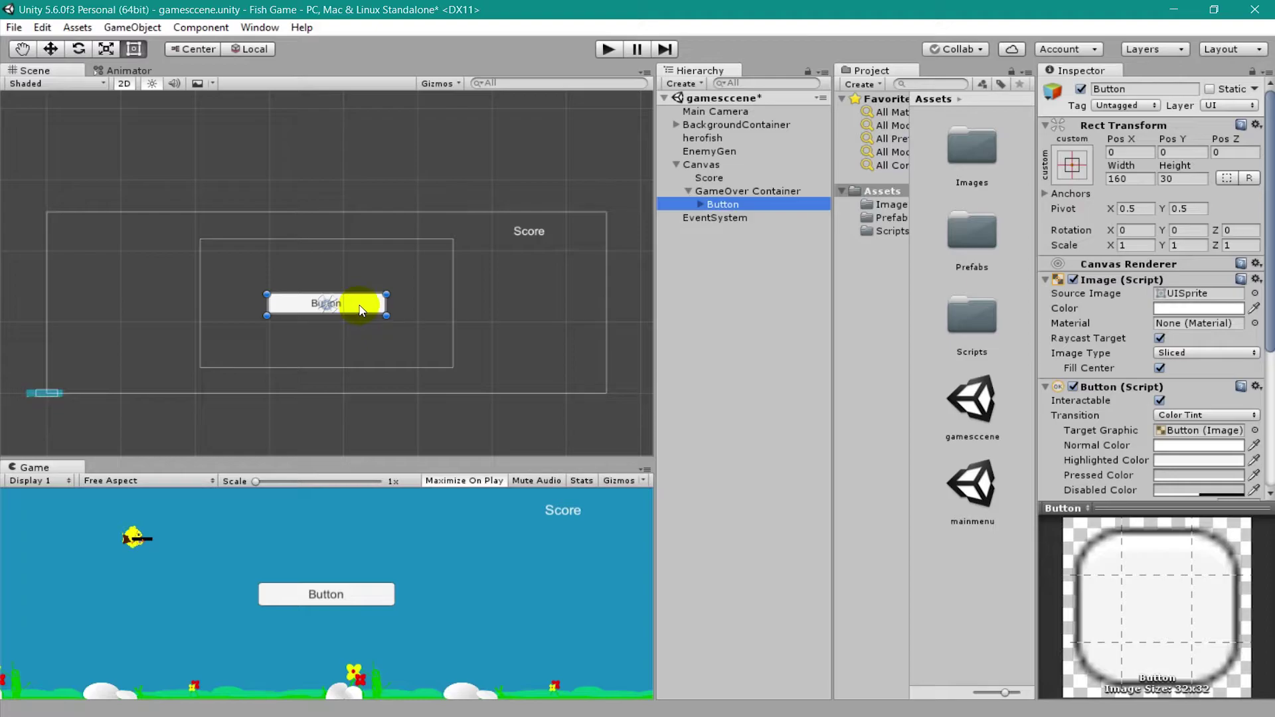
pyautogui.moveTo(362, 310); pyautogui.dragTo(393, 267)
pyautogui.moveTo(321, 308); pyautogui.dragTo(262, 297)
# Step: Rename the new button object as MainMenu
pyautogui.click(1157, 89)
pyautogui.write('Main')
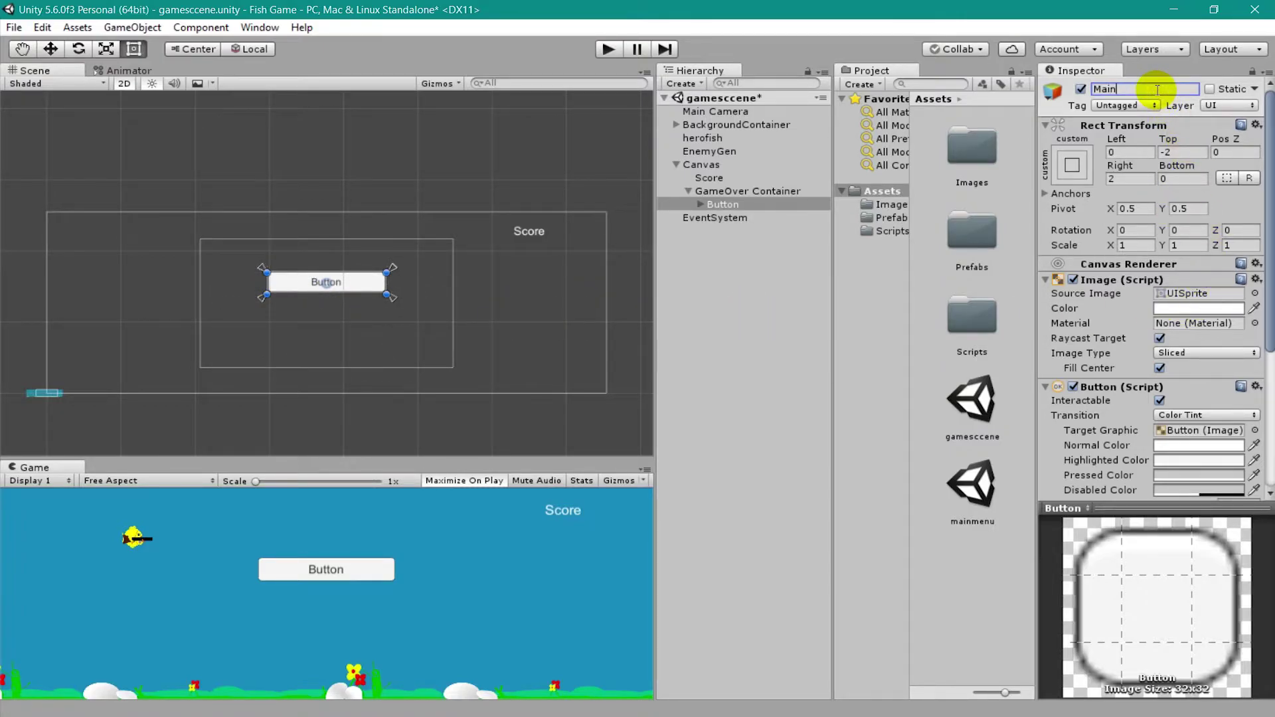
pyautogui.write('Menu B')
pyautogui.press('BackSpace')
pyautogui.press('BackSpace')
pyautogui.press('Return')
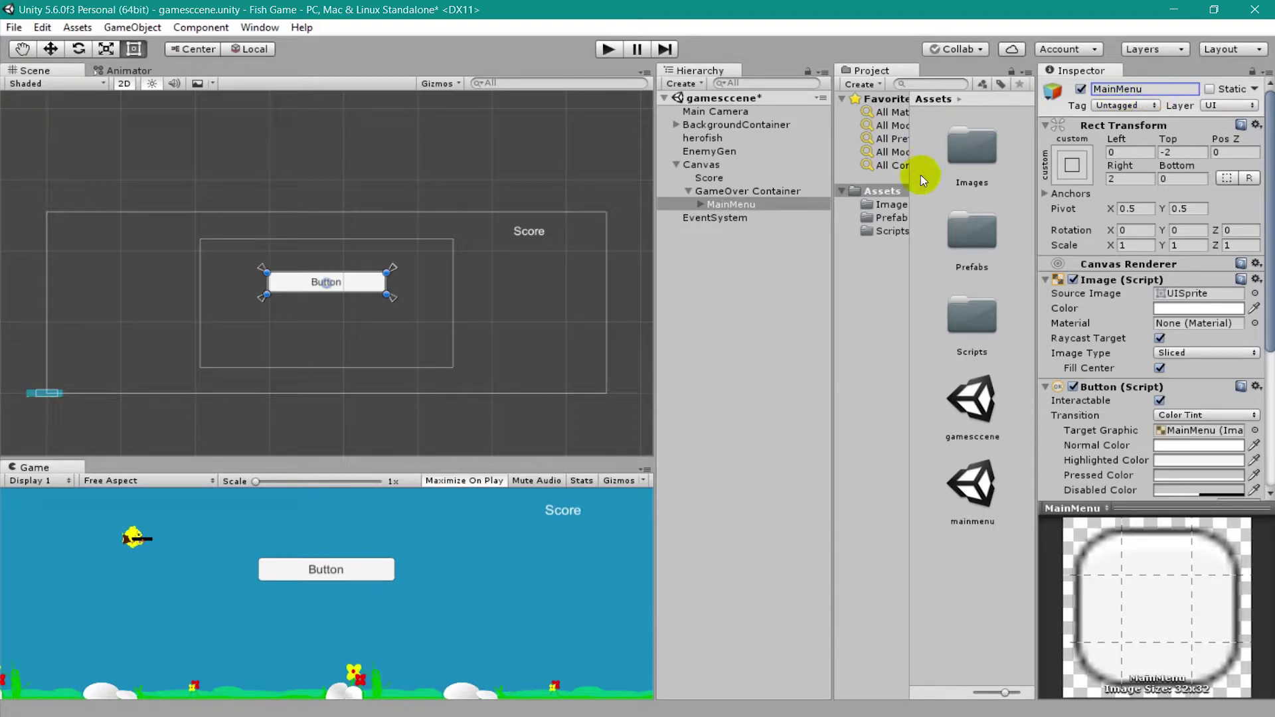
# Step: Add a second UI Button inside the GameOver Container, placed just below MainMenu with its anchors at its corners
pyautogui.click(753, 192)
pyautogui.rightClick(747, 191)
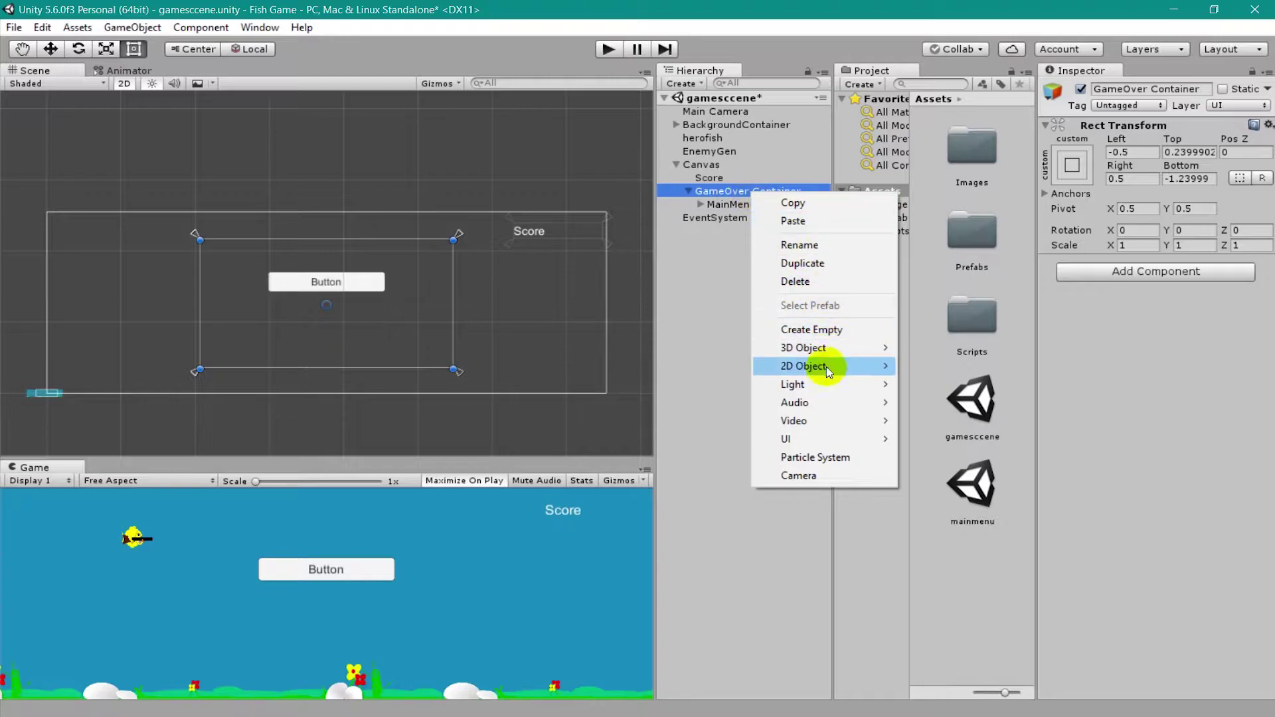
pyautogui.moveTo(823, 436)
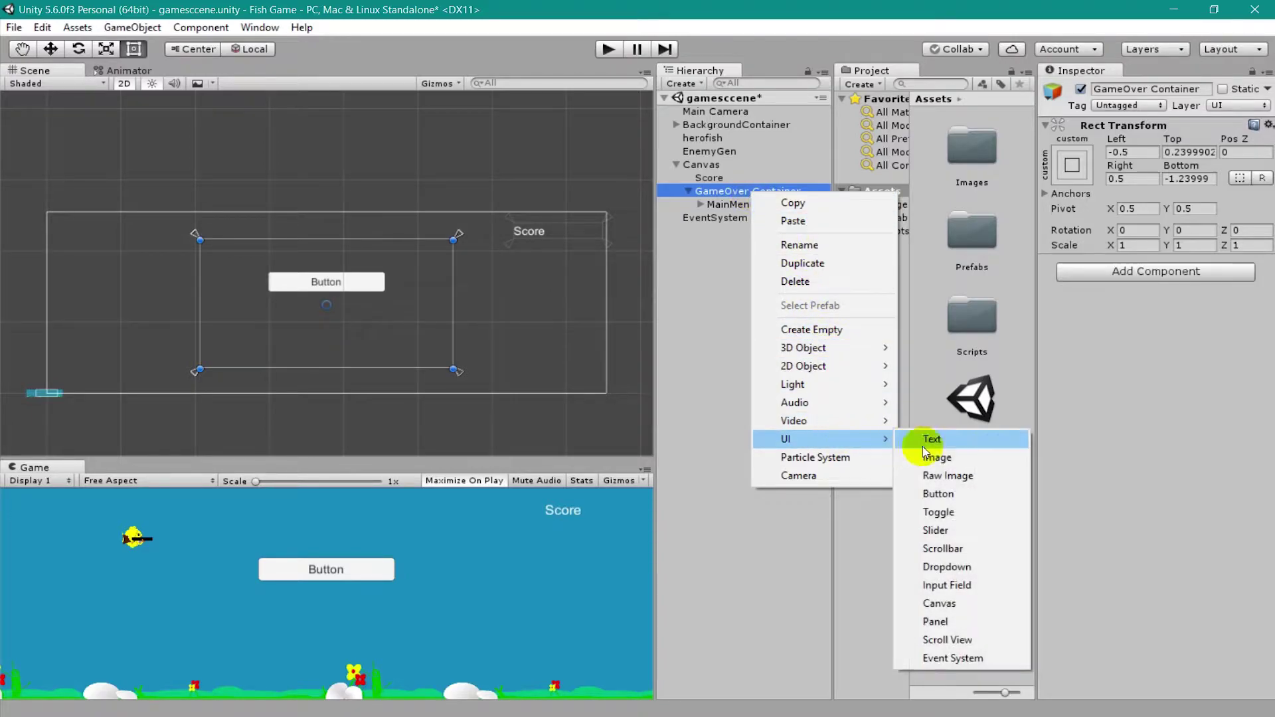
pyautogui.click(948, 495)
pyautogui.moveTo(350, 303); pyautogui.dragTo(269, 330)
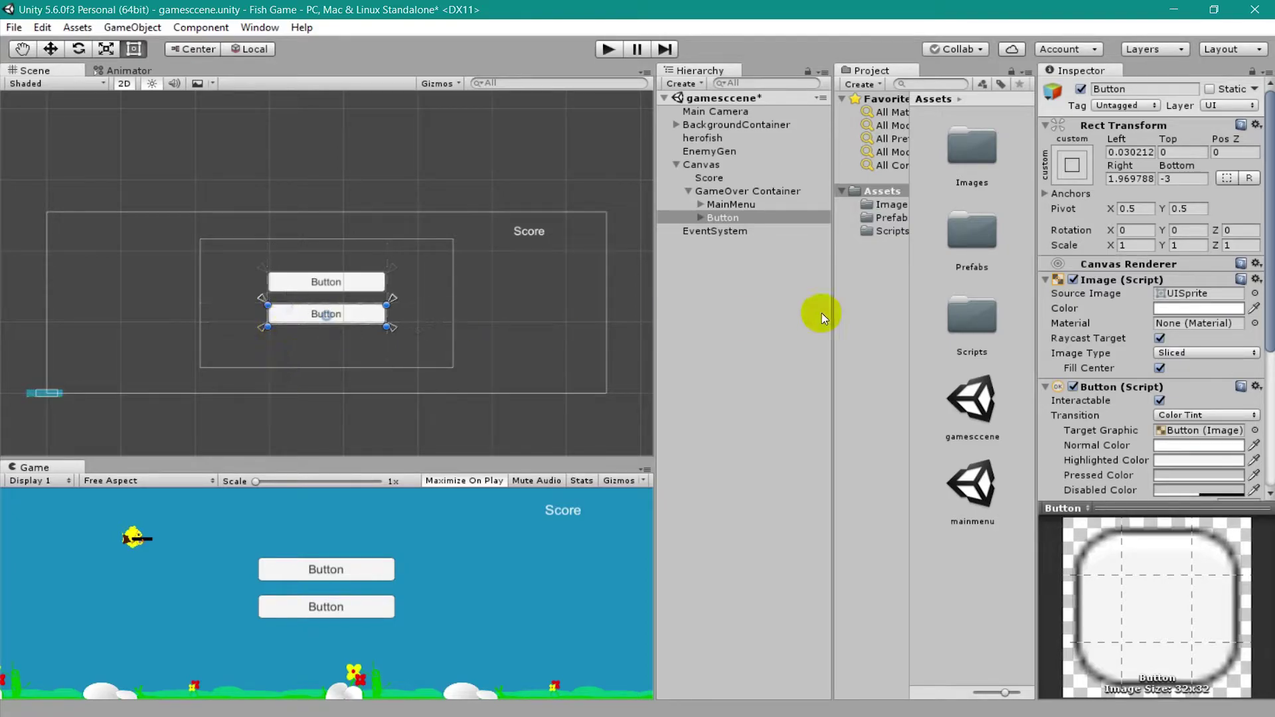
# Step: Rename the second button object as Restart
pyautogui.click(1143, 91)
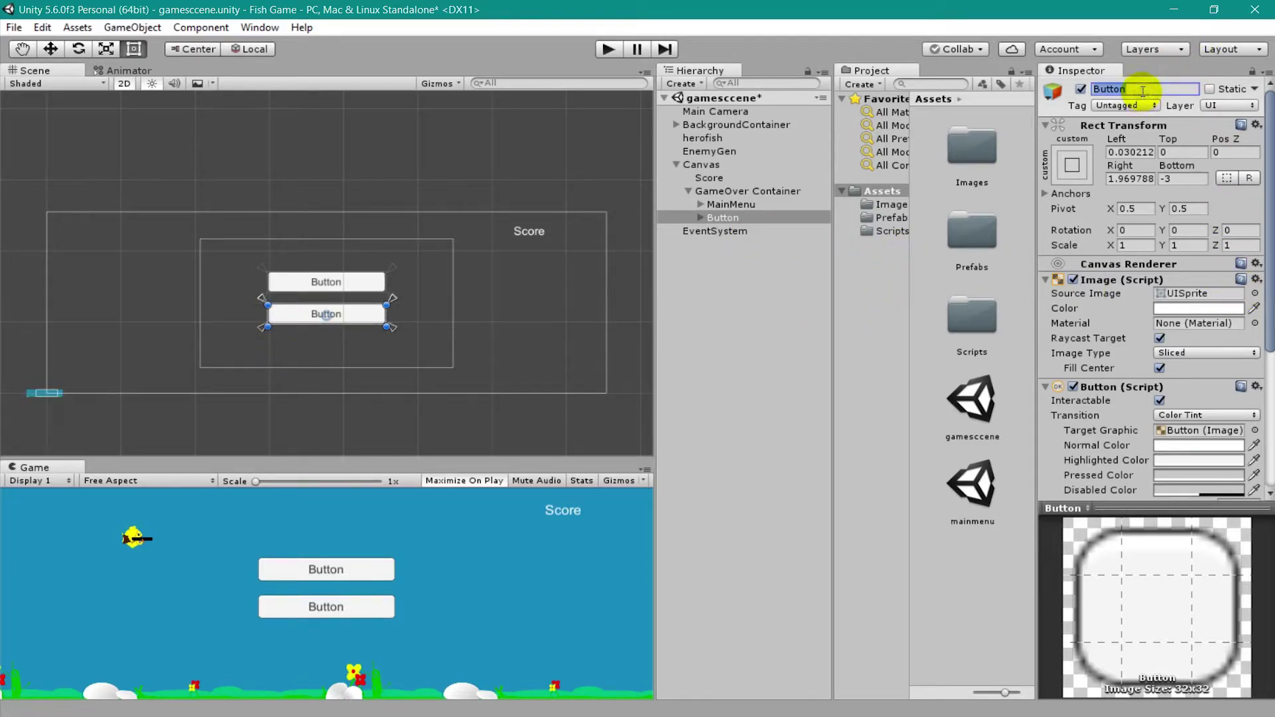
pyautogui.write('Restart')
pyautogui.press('Return')
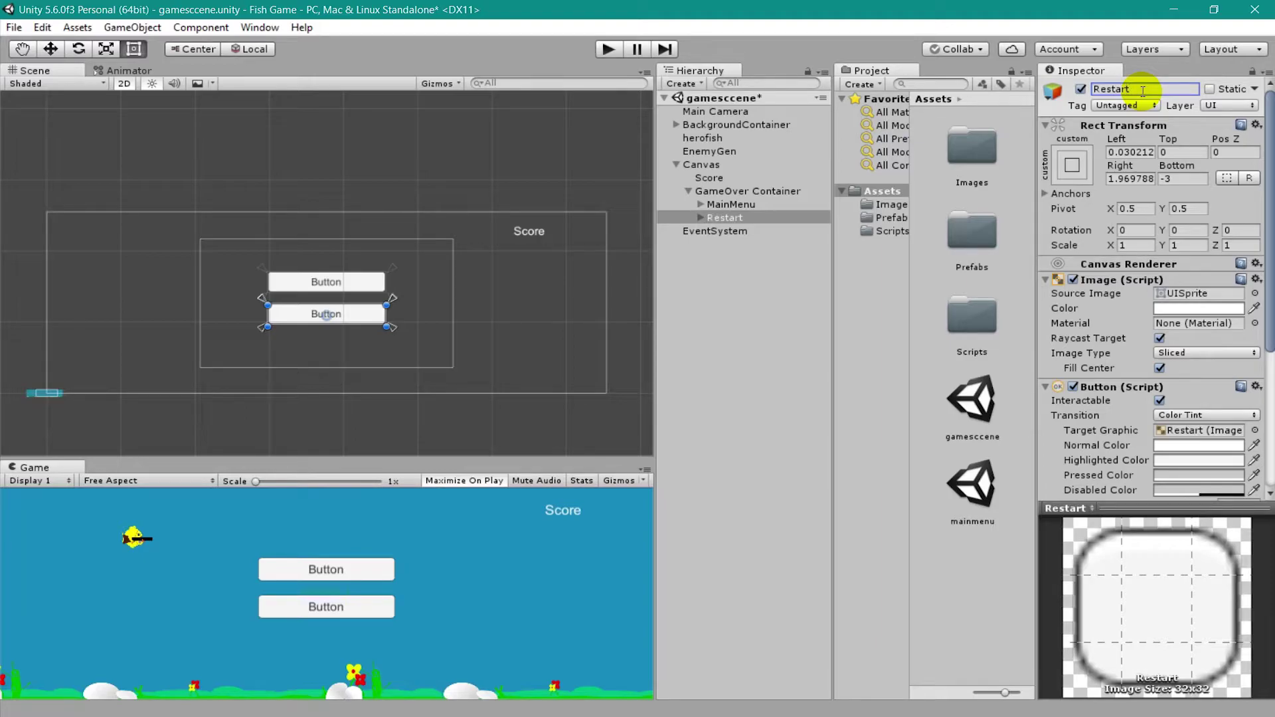
# Step: Change the label text of the MainMenu button to "Main Menu"
pyautogui.click(723, 205)
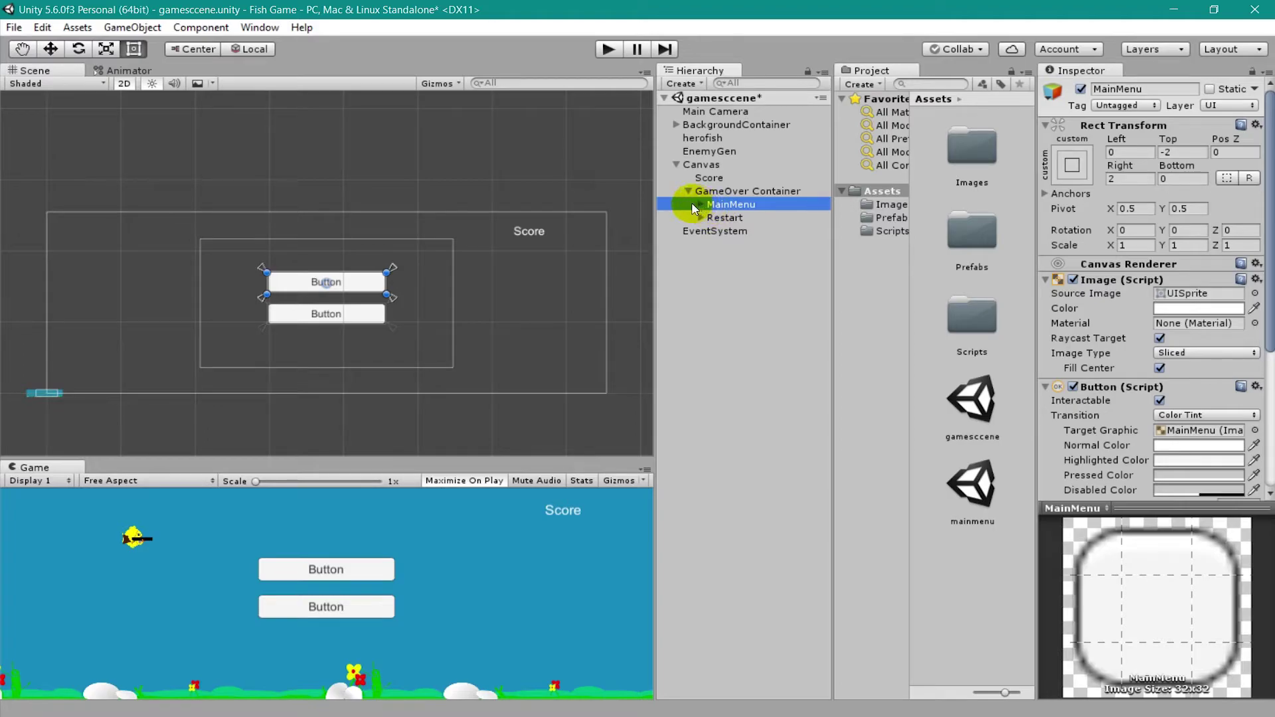
pyautogui.click(701, 205)
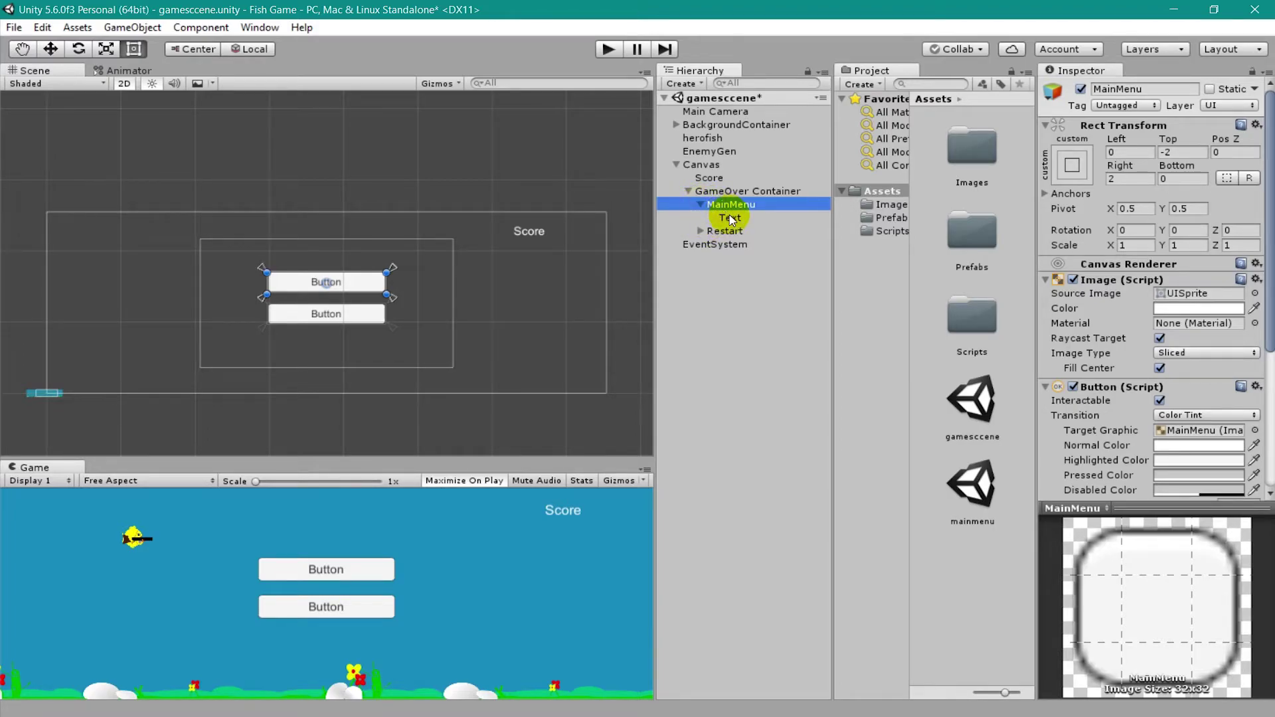
pyautogui.click(733, 218)
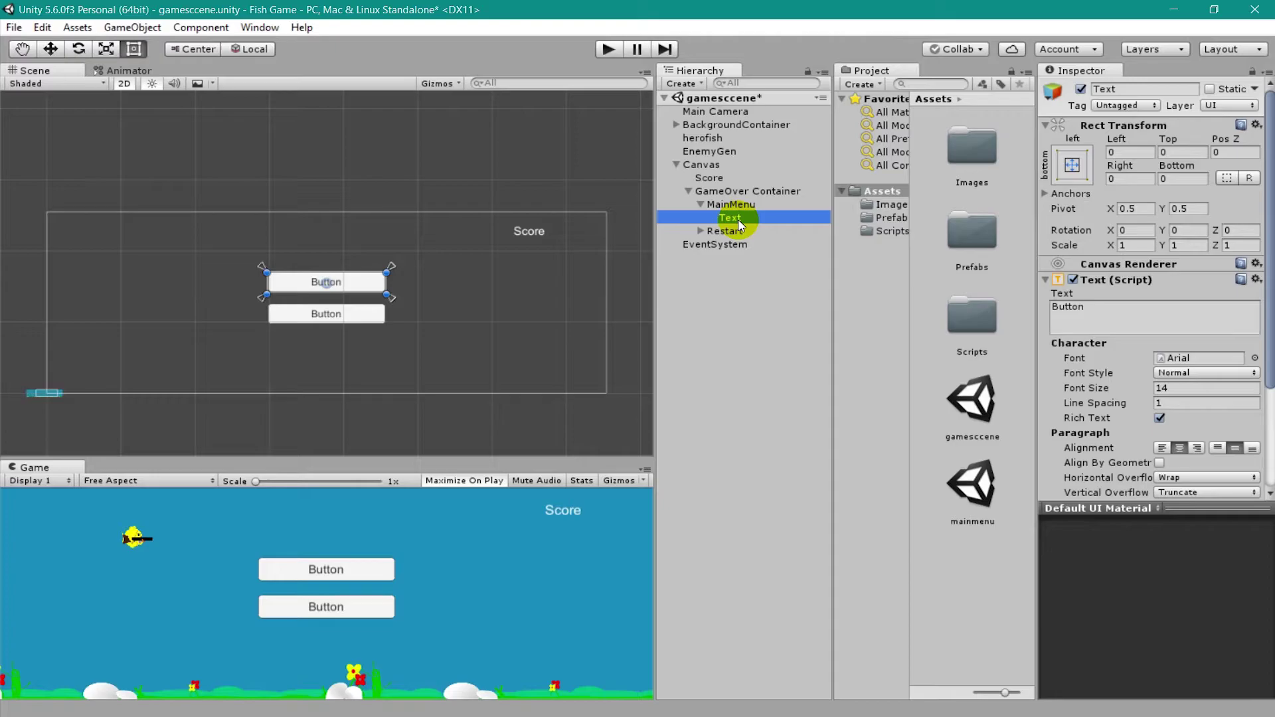
pyautogui.click(1128, 307)
pyautogui.press('BackSpace')
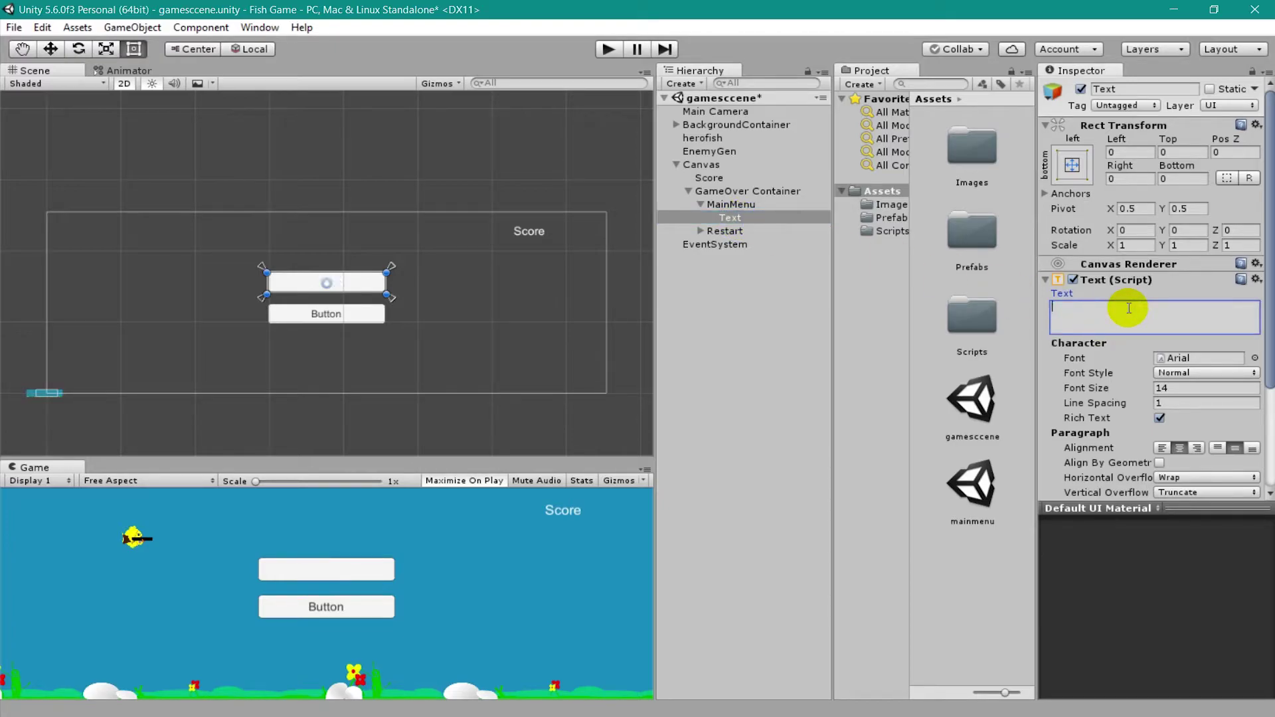
pyautogui.write('Main Menu')
# Step: Change the label text of the Restart button to "Restart", then collapse both buttons in the hierarchy
pyautogui.click(699, 230)
pyautogui.click(729, 245)
pyautogui.click(1168, 306)
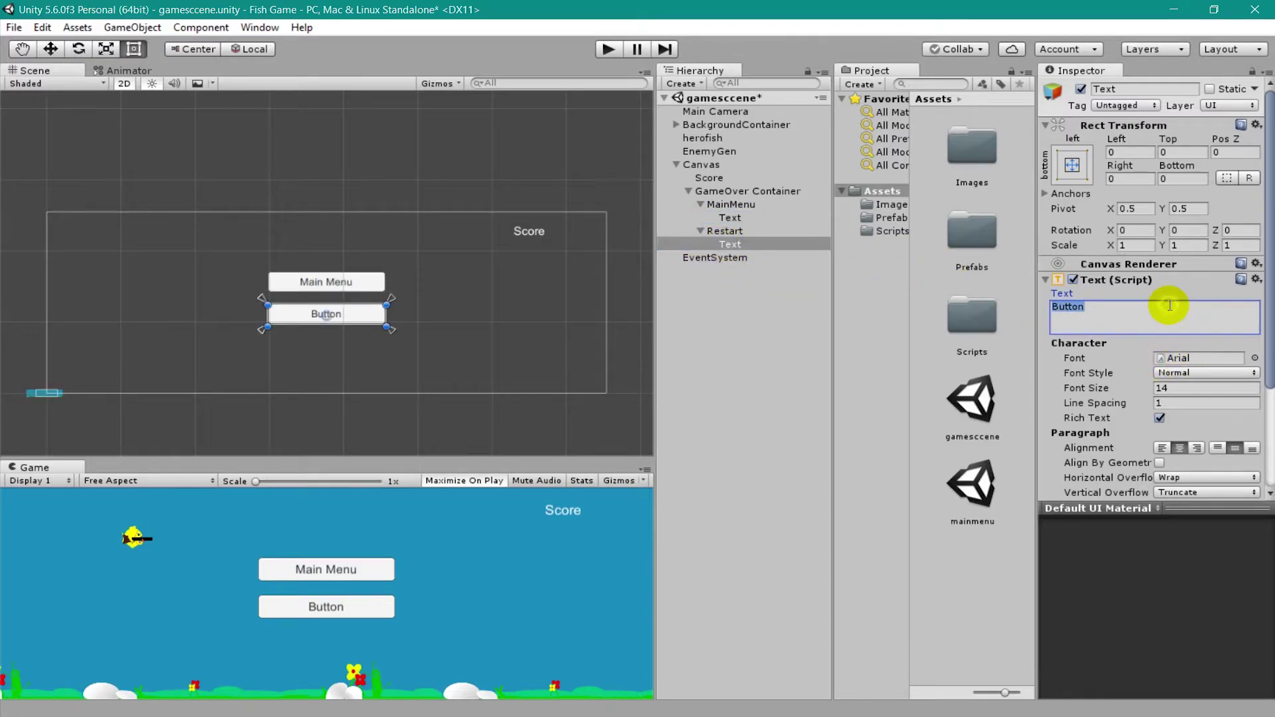
pyautogui.write('Restart')
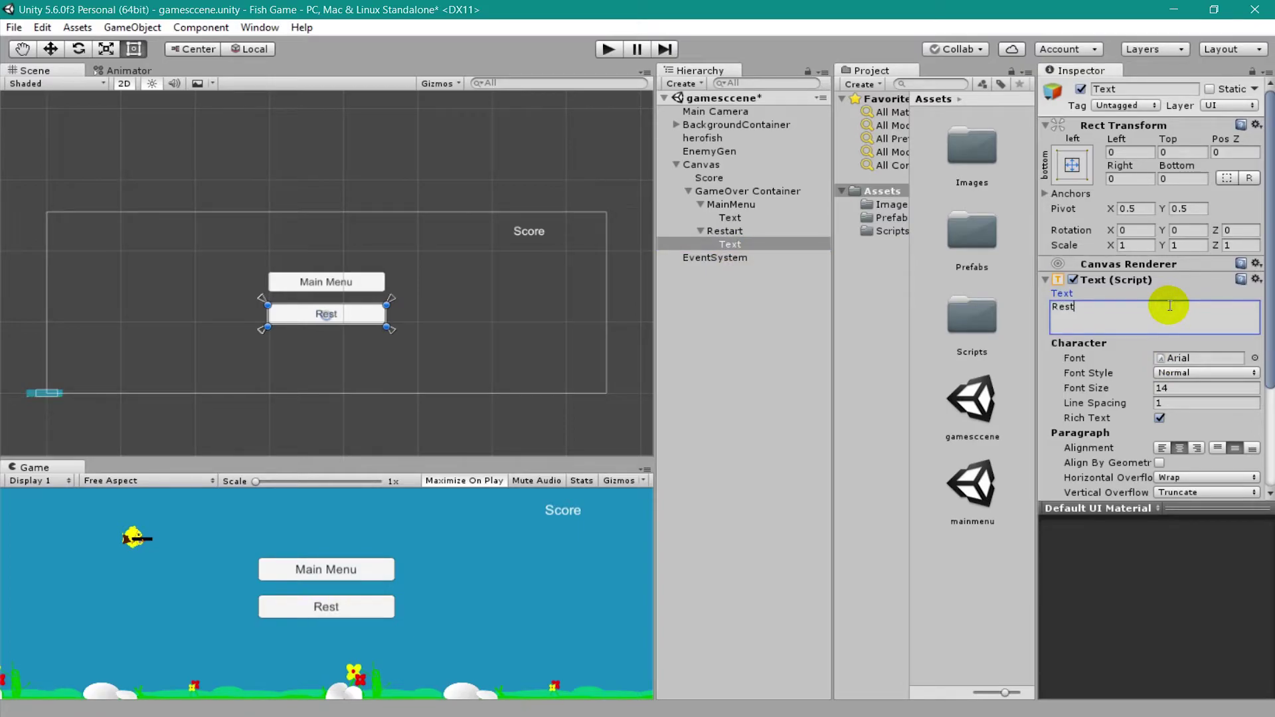
pyautogui.click(730, 303)
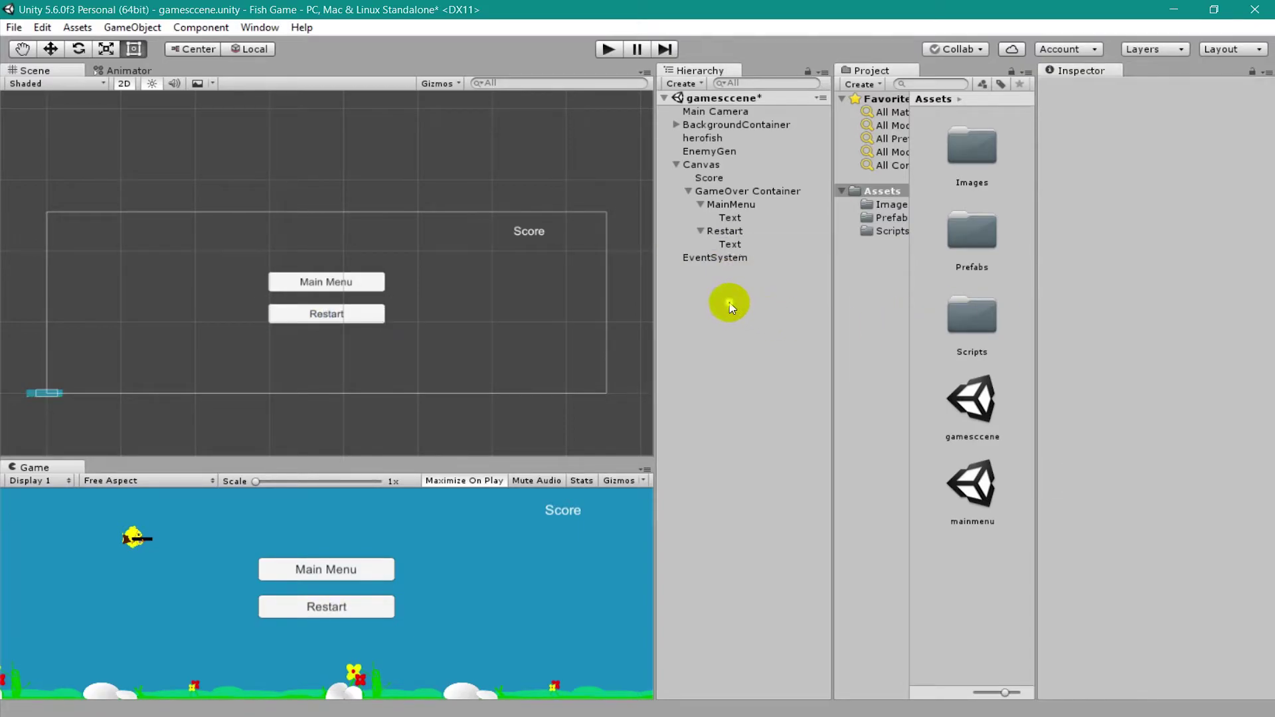
pyautogui.click(701, 231)
pyautogui.click(700, 204)
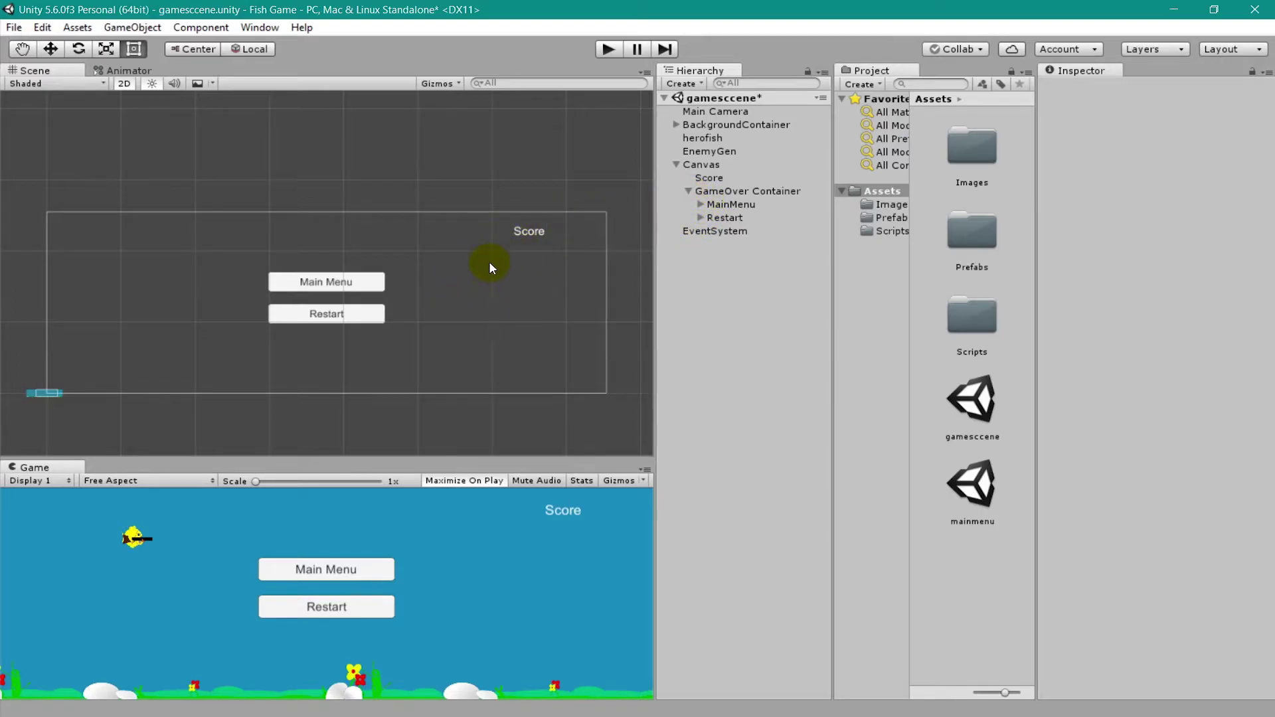
# Step: Add a UI Text object inside the GameOver Container and set its text to "Game Over"
pyautogui.click(742, 191)
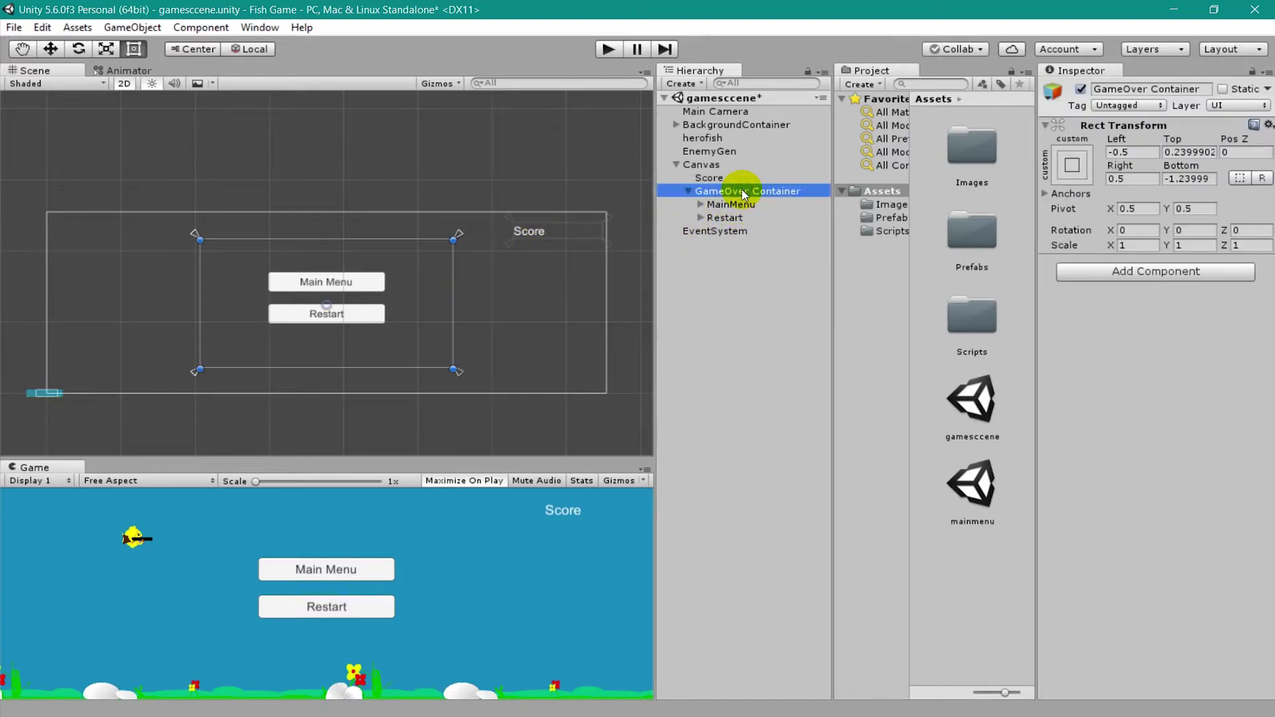
pyautogui.rightClick(724, 192)
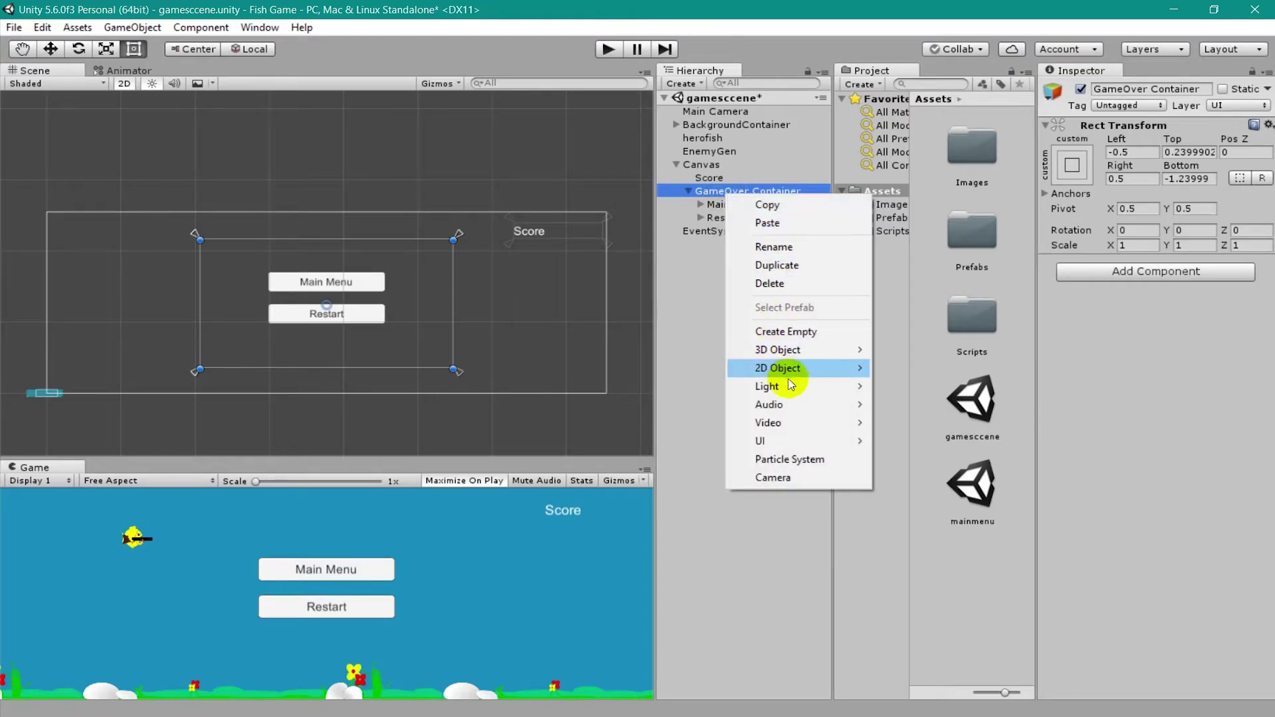
pyautogui.moveTo(856, 441)
pyautogui.click(895, 442)
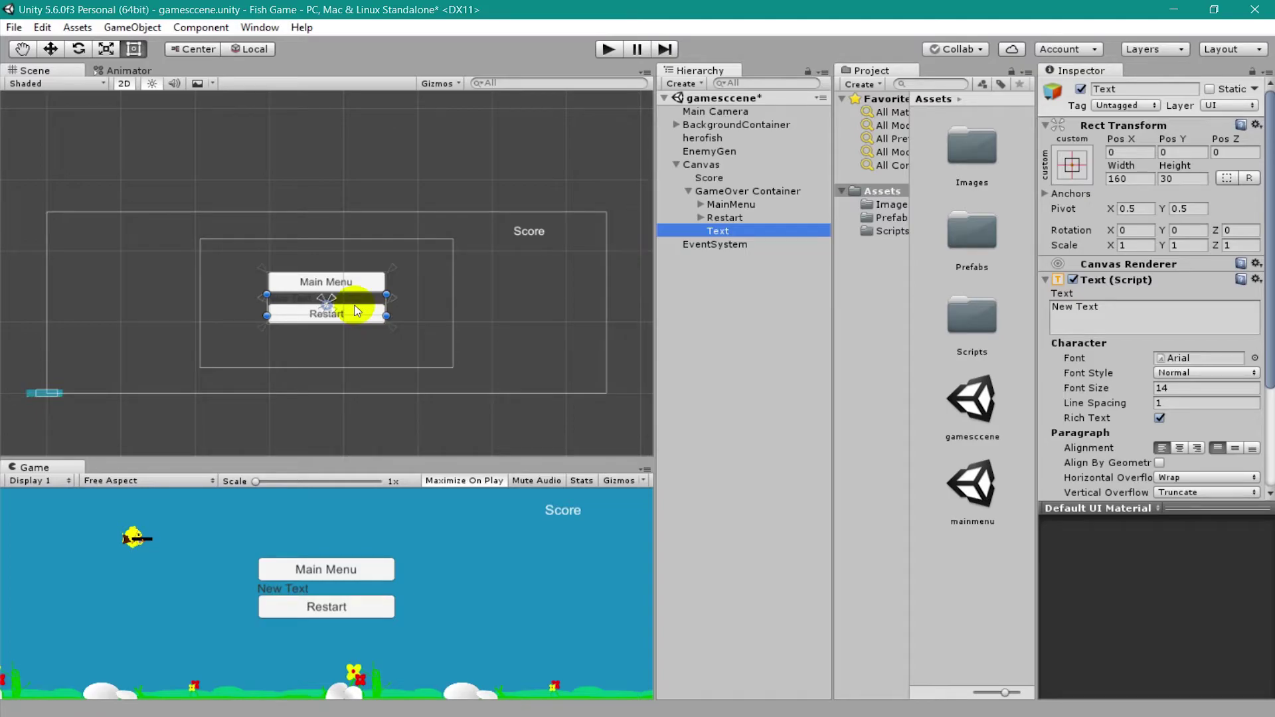
pyautogui.click(1115, 312)
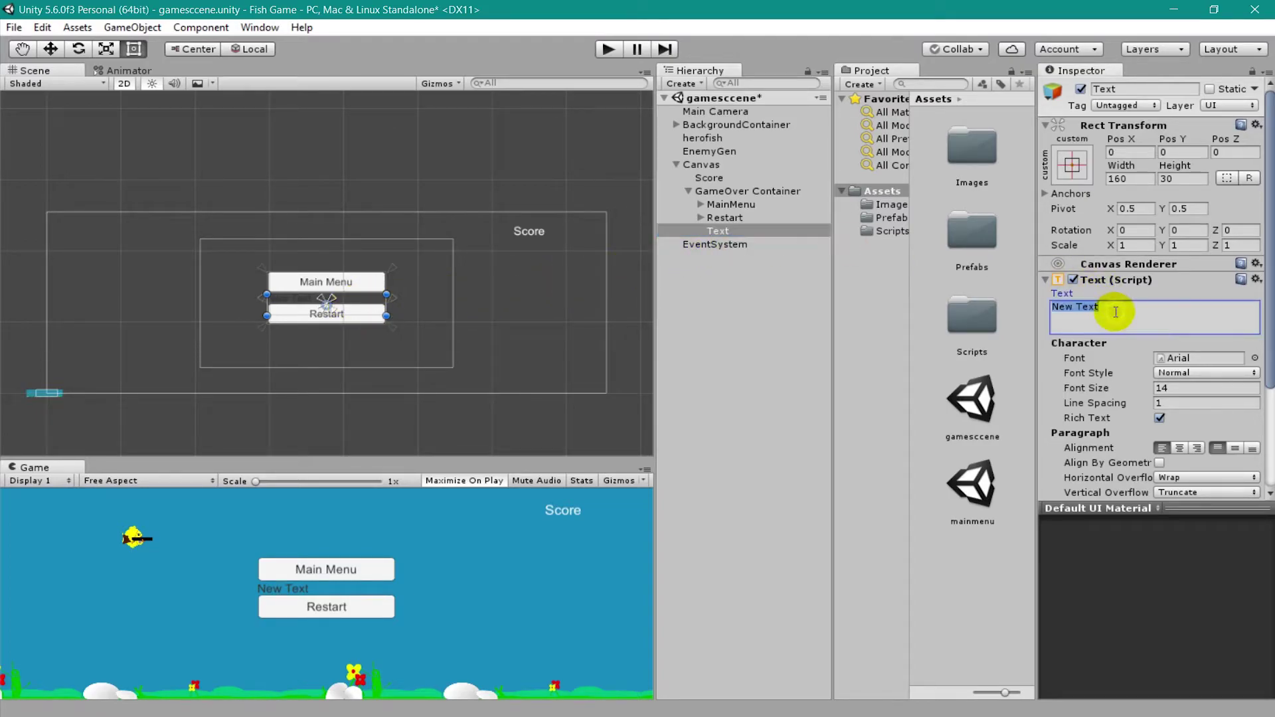
pyautogui.write('Game Over')
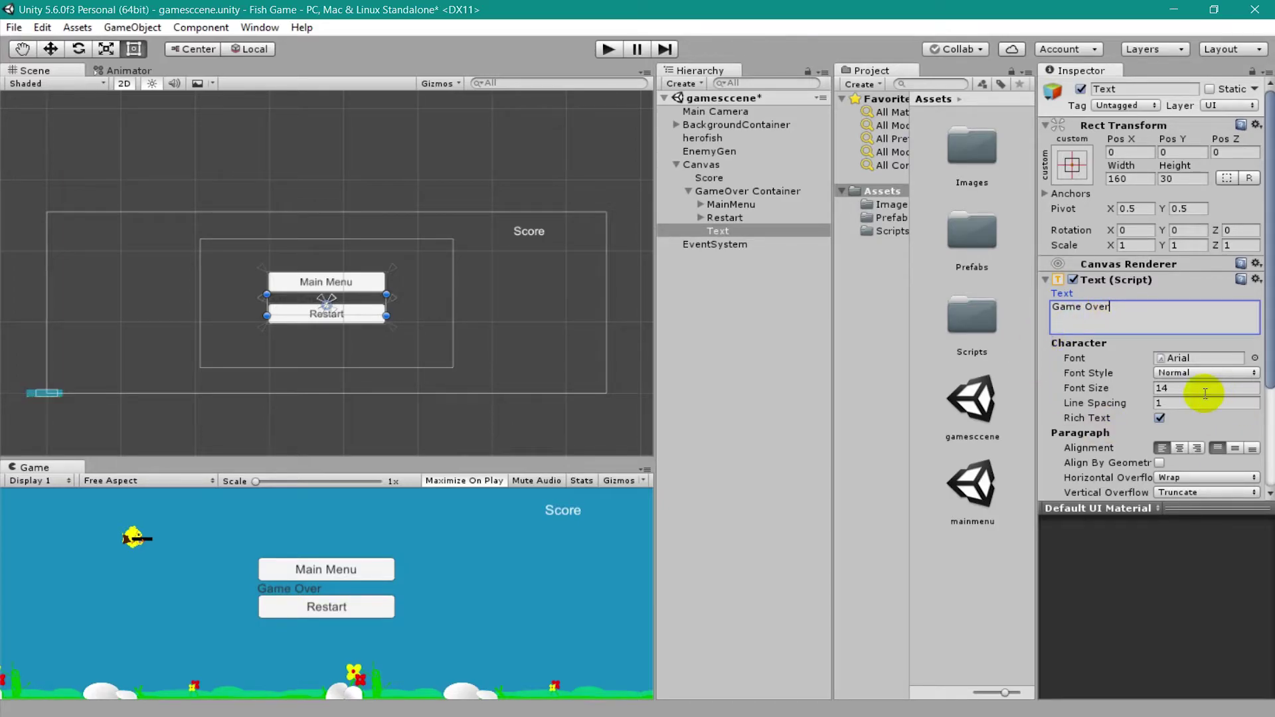
# Step: Center the Game Over text both horizontally and vertically within its box
pyautogui.scroll(-2, 1206, 441)
pyautogui.click(1177, 398)
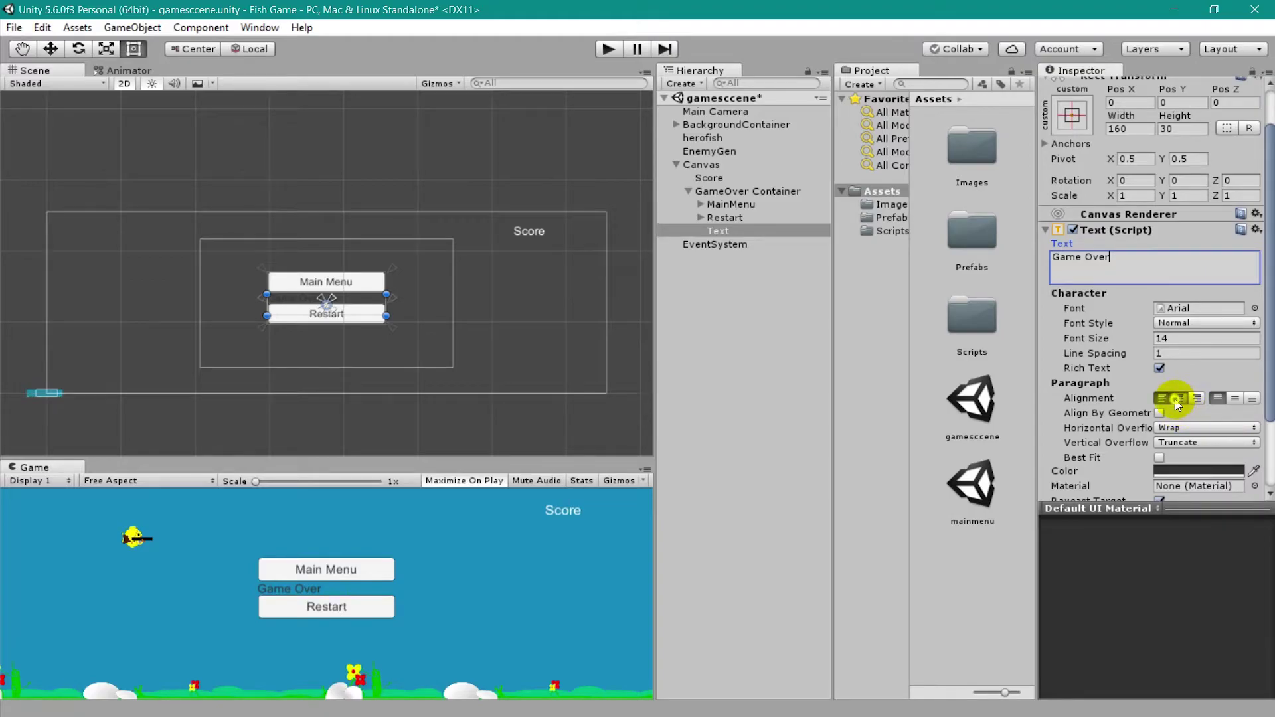
pyautogui.click(1235, 399)
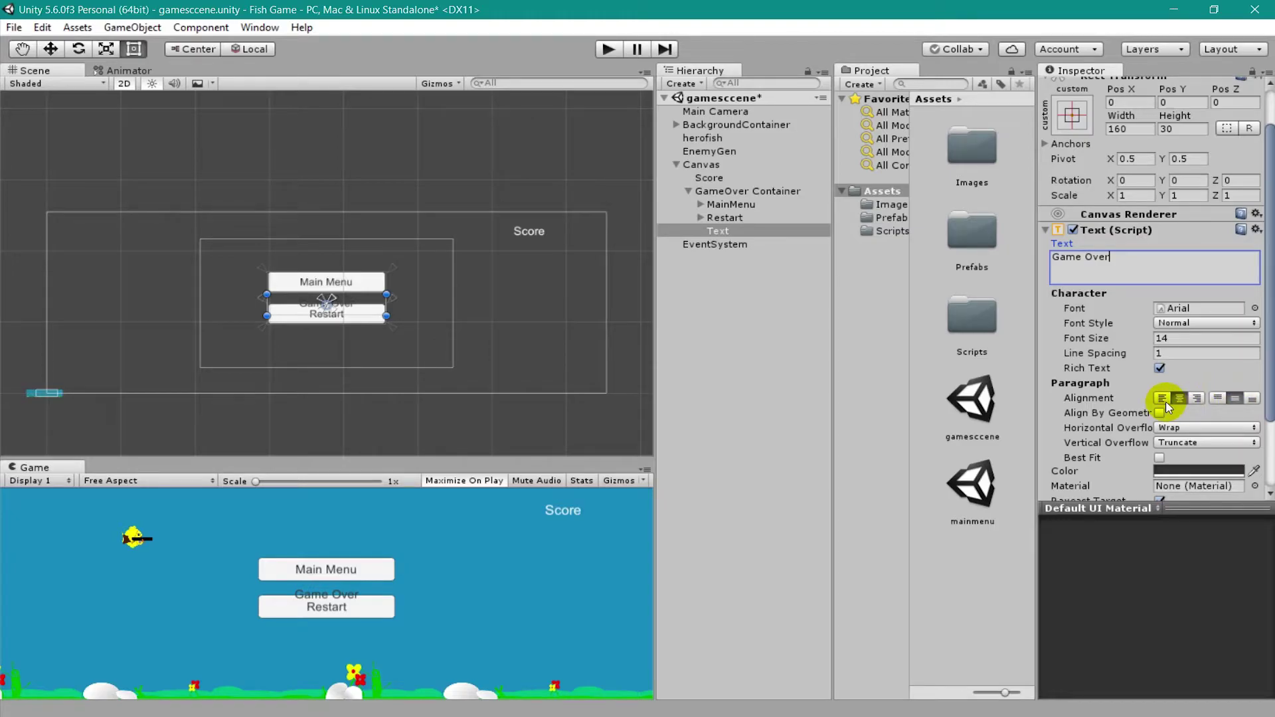
# Step: Set the Game Over text's color to white (FFFFFFFF) and its font size to 25
pyautogui.scroll(-2, 1195, 418)
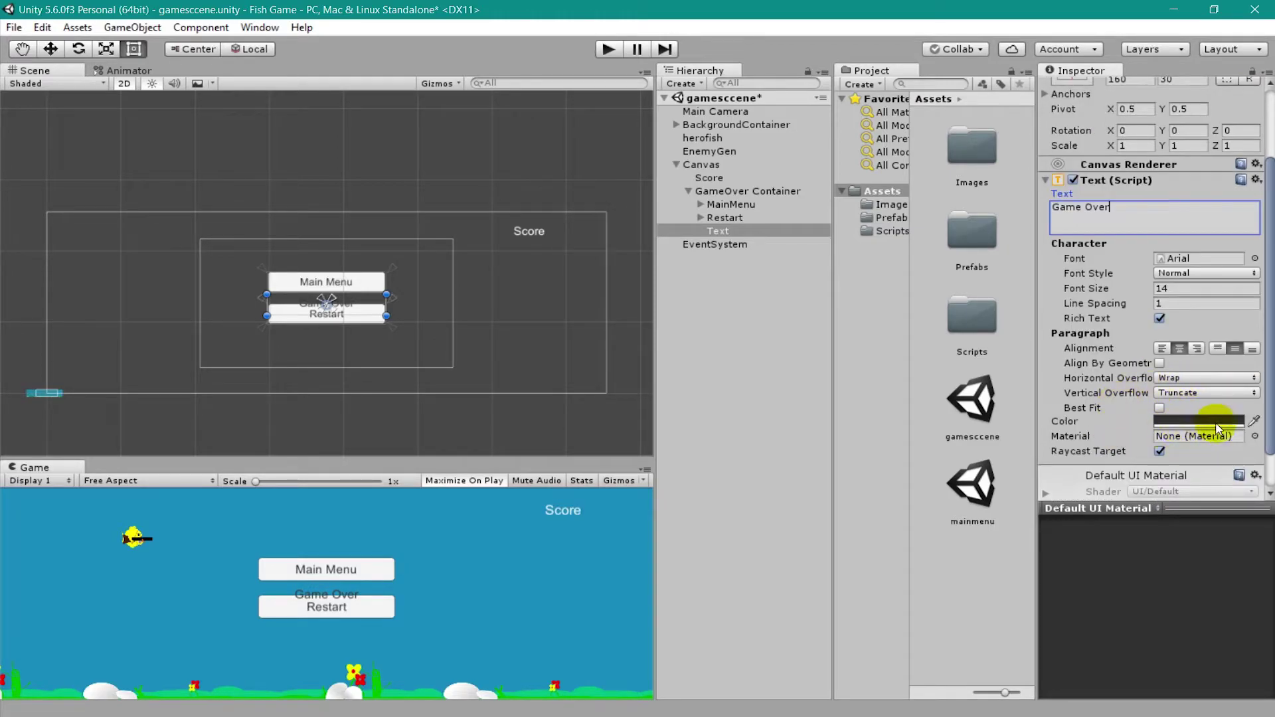
pyautogui.click(1170, 420)
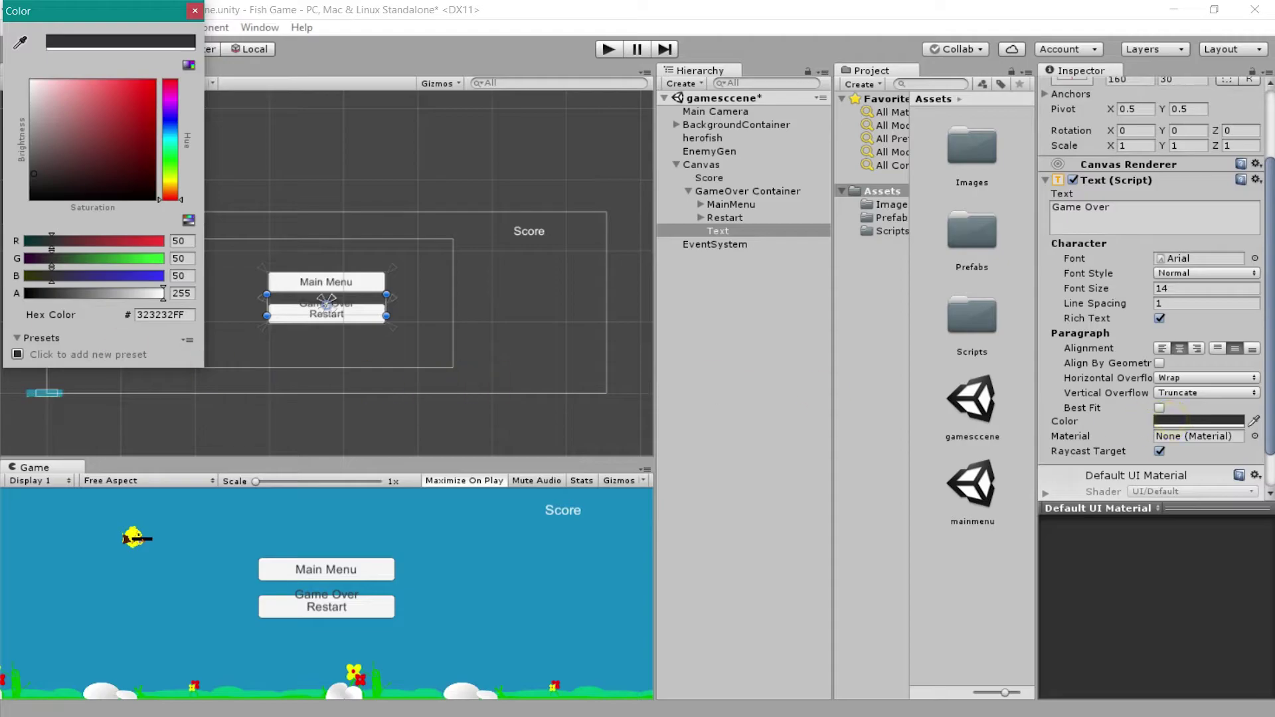
pyautogui.moveTo(54, 125); pyautogui.dragTo(31, 83)
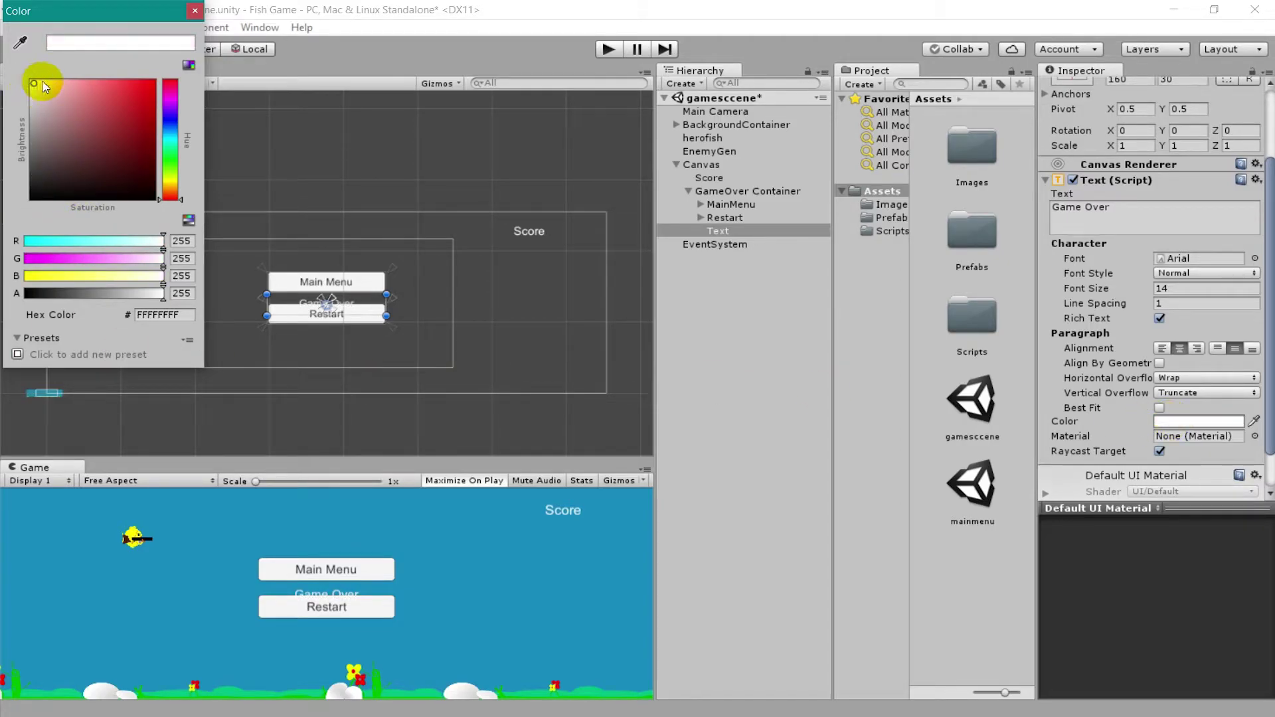
pyautogui.click(194, 10)
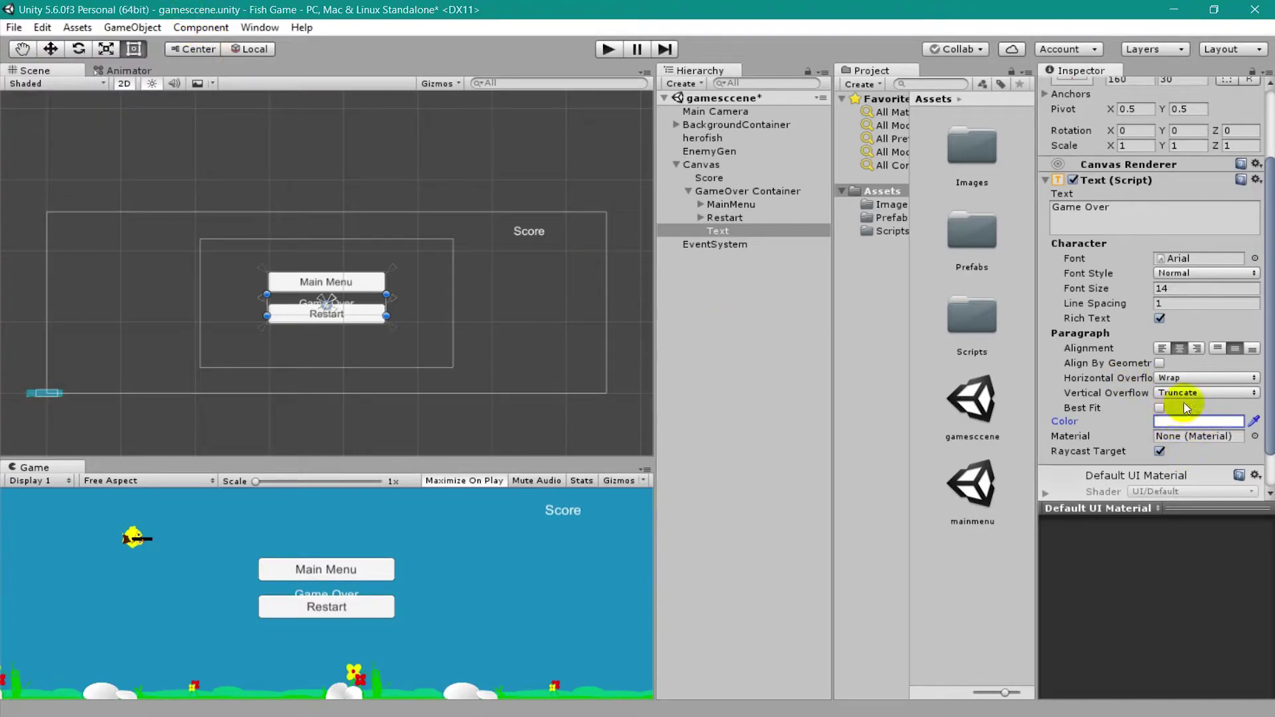
pyautogui.click(1182, 289)
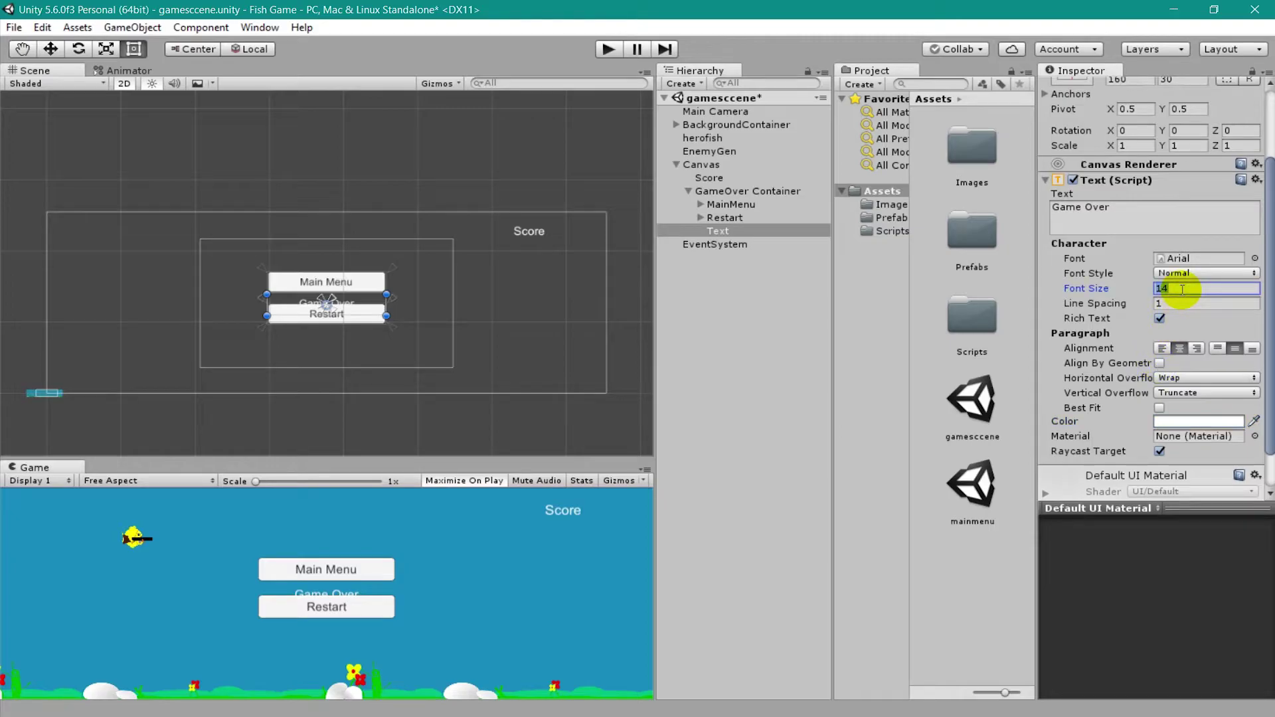
pyautogui.write('25')
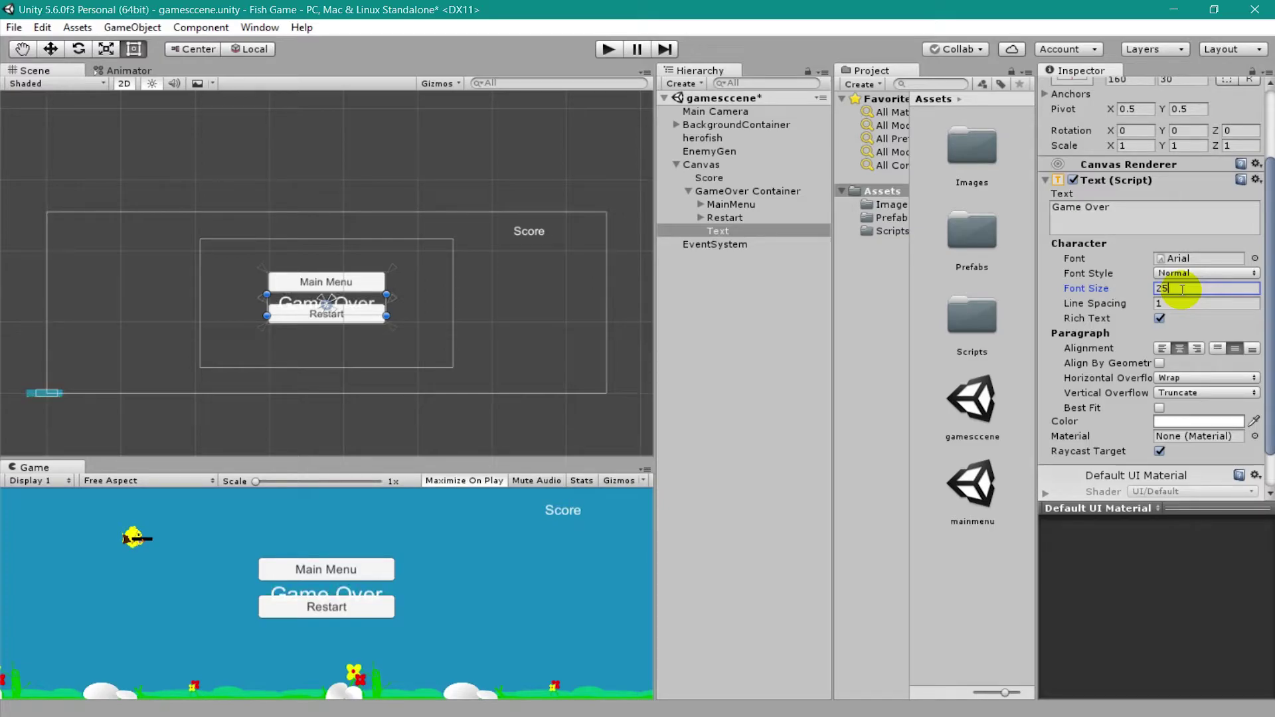
# Step: Place the Game Over text just above the Main Menu button and set its anchors at its corners
pyautogui.click(364, 277)
pyautogui.click(345, 302)
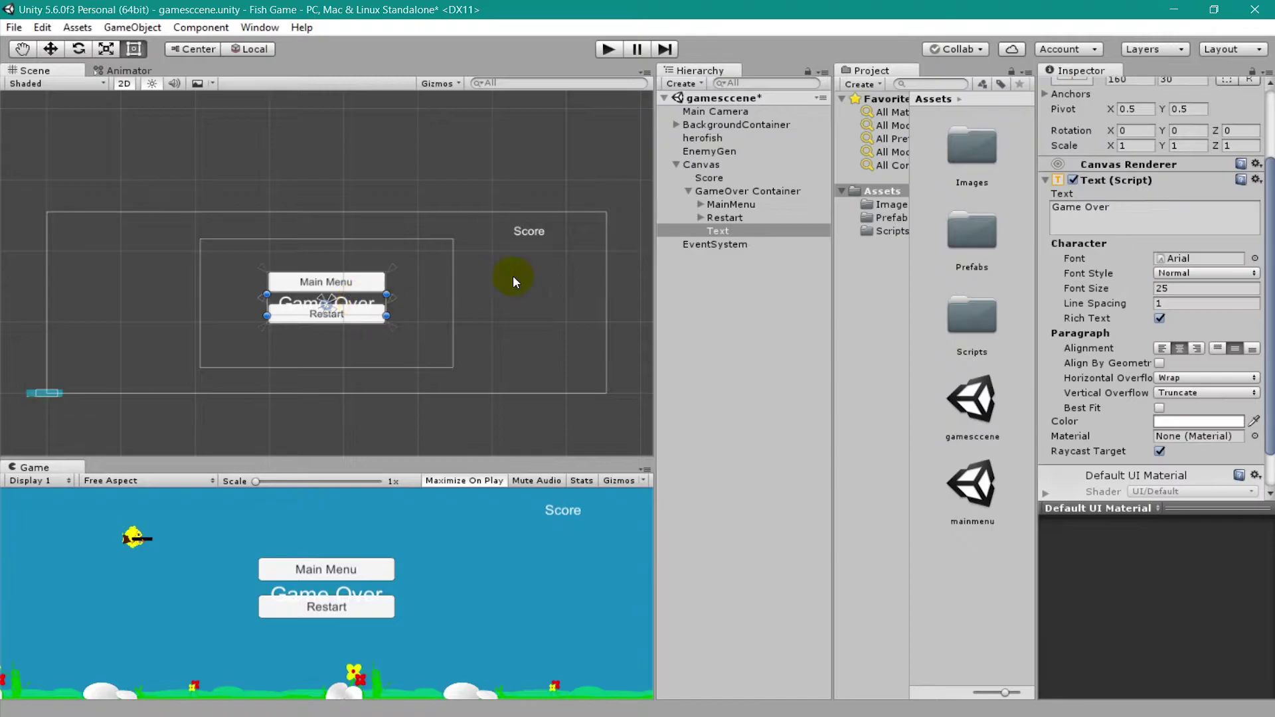
pyautogui.moveTo(348, 305); pyautogui.dragTo(390, 242)
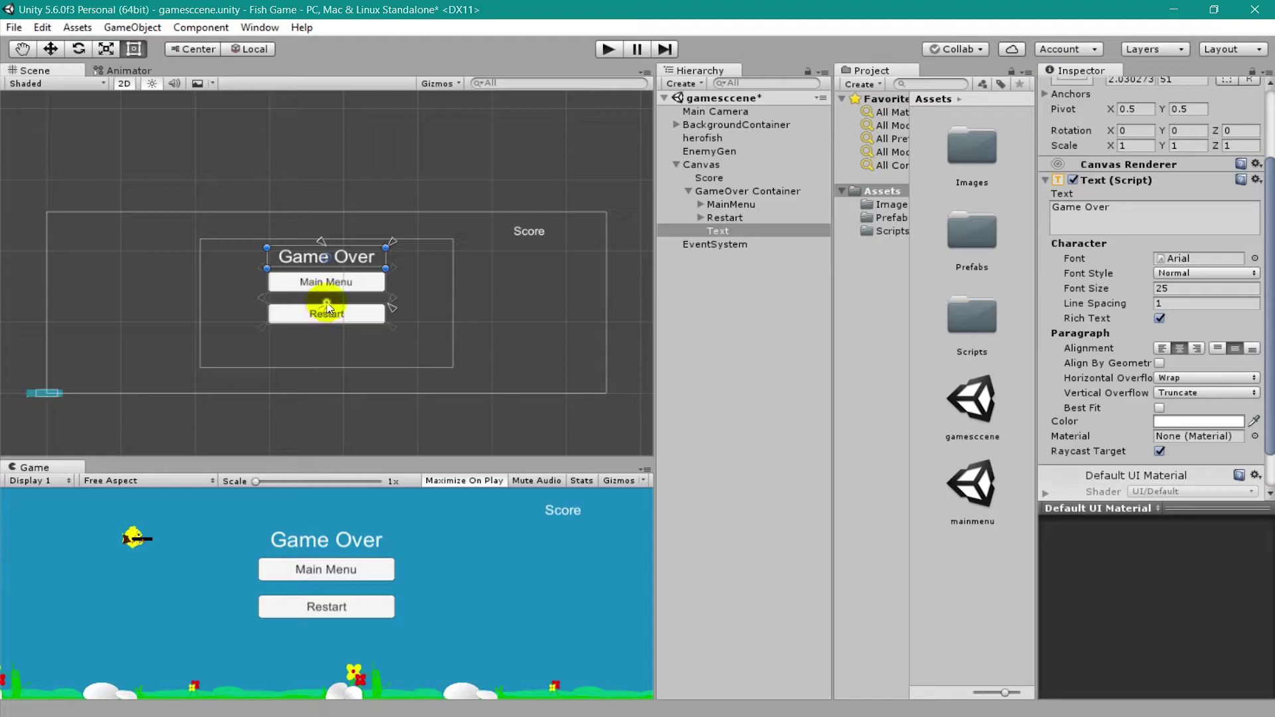
pyautogui.click(316, 306)
pyautogui.click(328, 255)
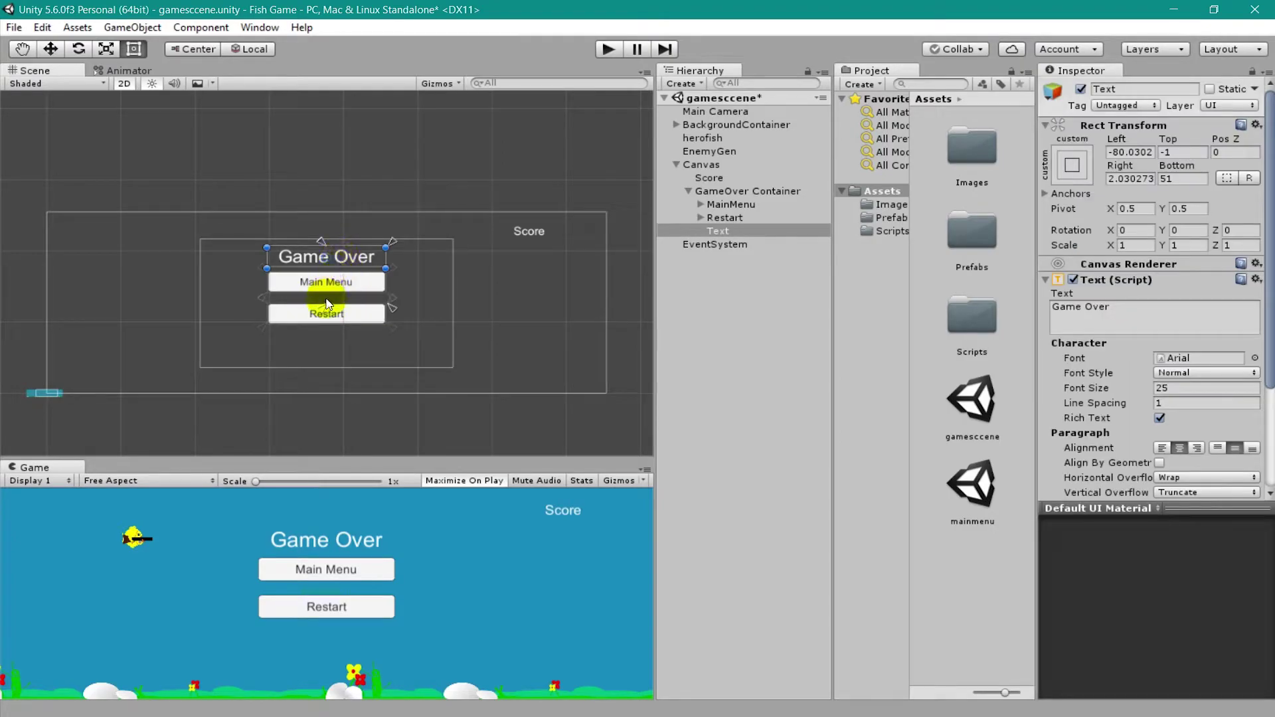
pyautogui.moveTo(324, 309); pyautogui.dragTo(267, 272)
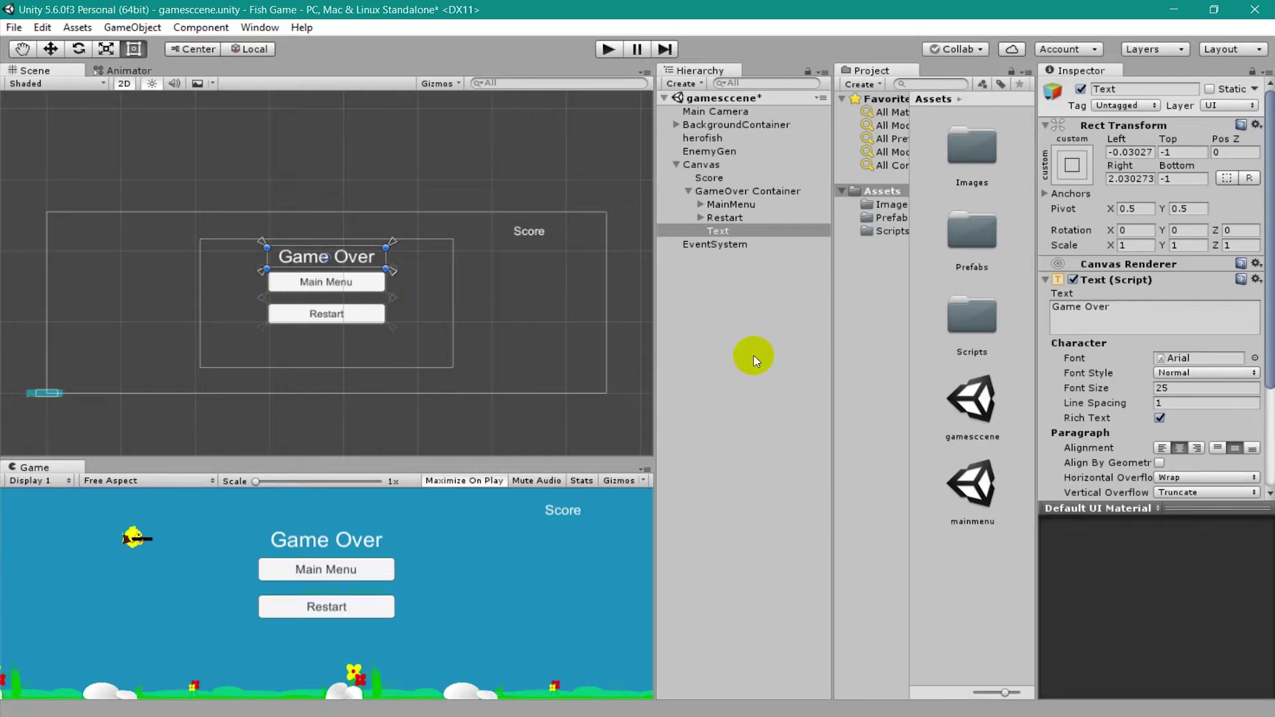
pyautogui.click(750, 298)
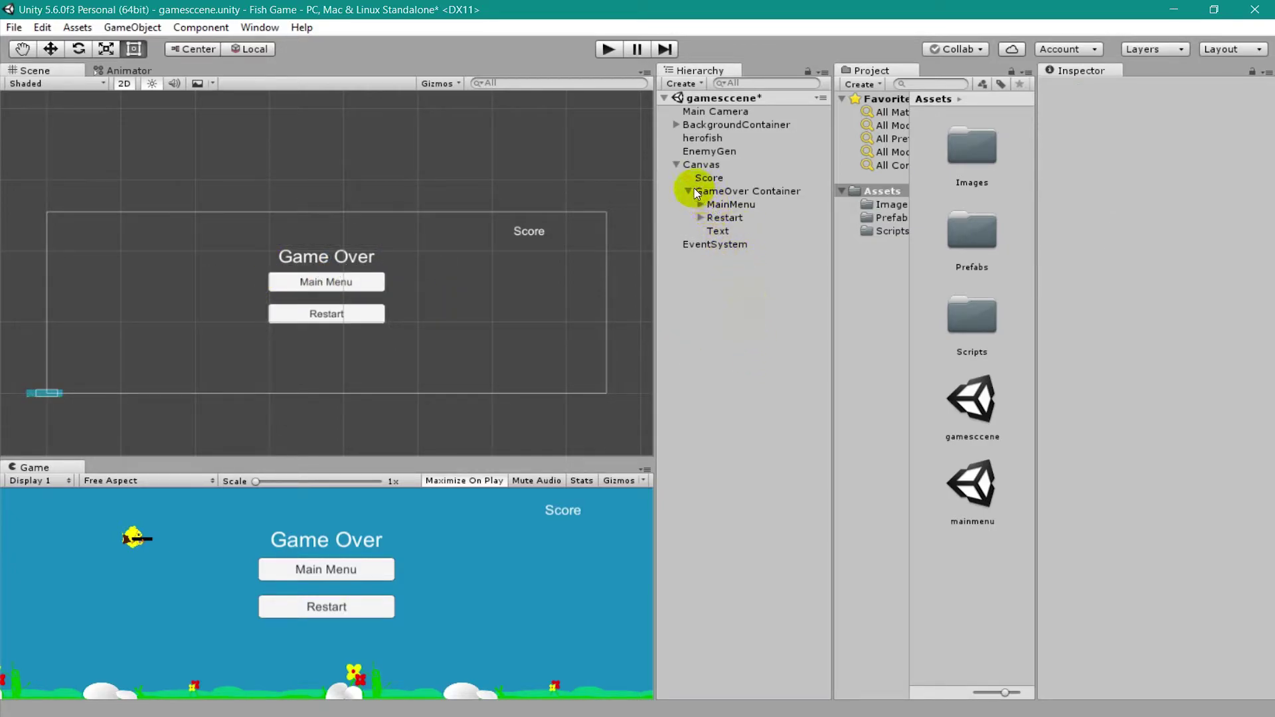
# Step: Collapse the GameOver Container and open the playerMove script from the Scripts folder in Visual Studio
pyautogui.click(691, 191)
pyautogui.click(725, 191)
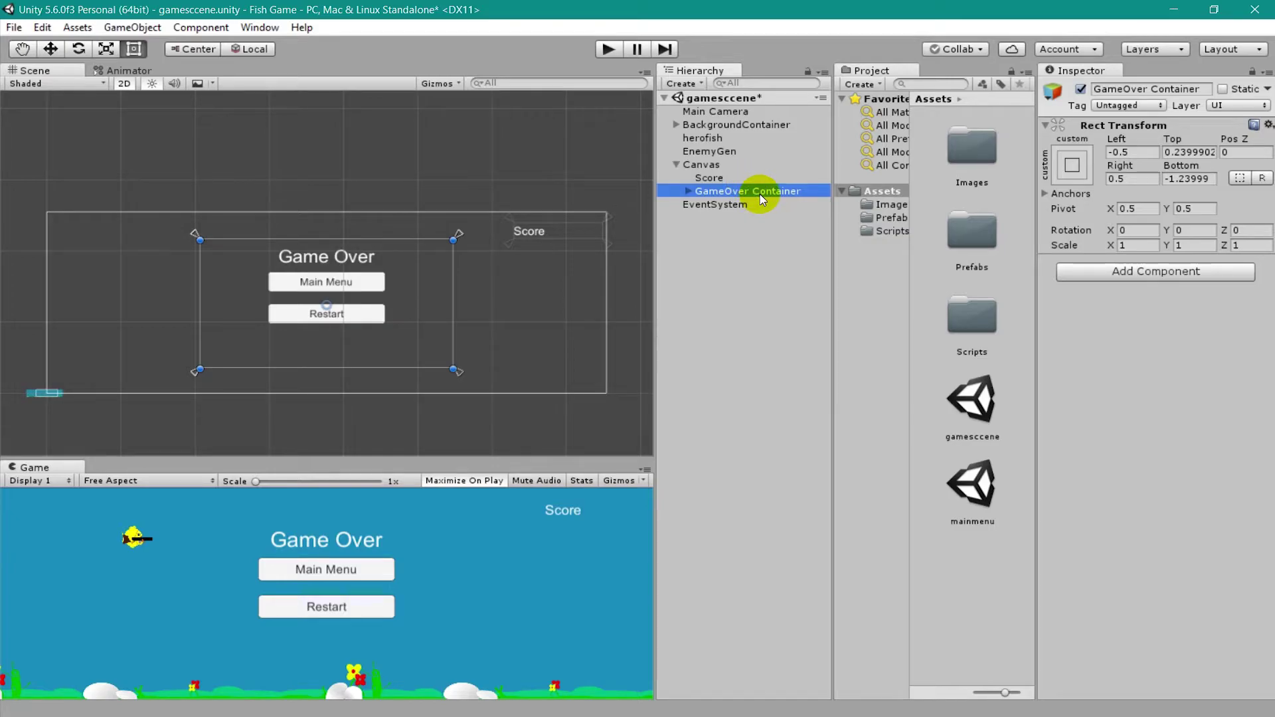
pyautogui.click(885, 234)
pyautogui.scroll(-5, 970, 524)
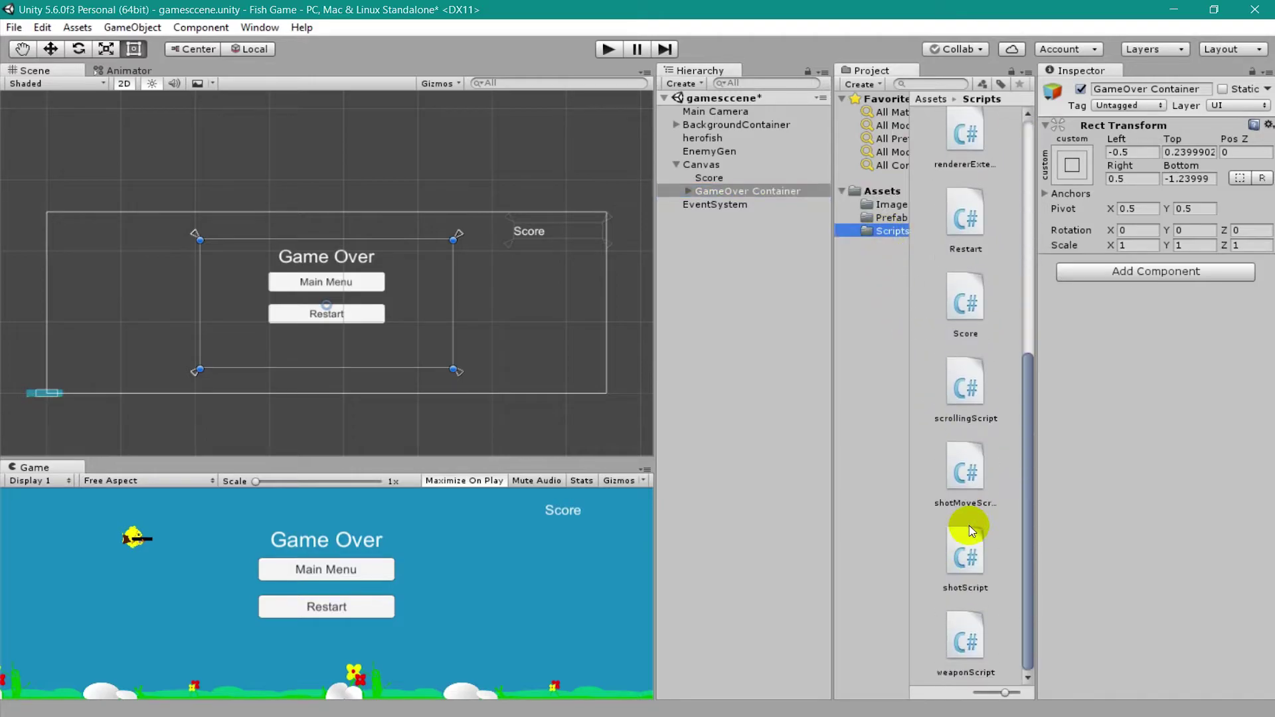
pyautogui.doubleClick(959, 199)
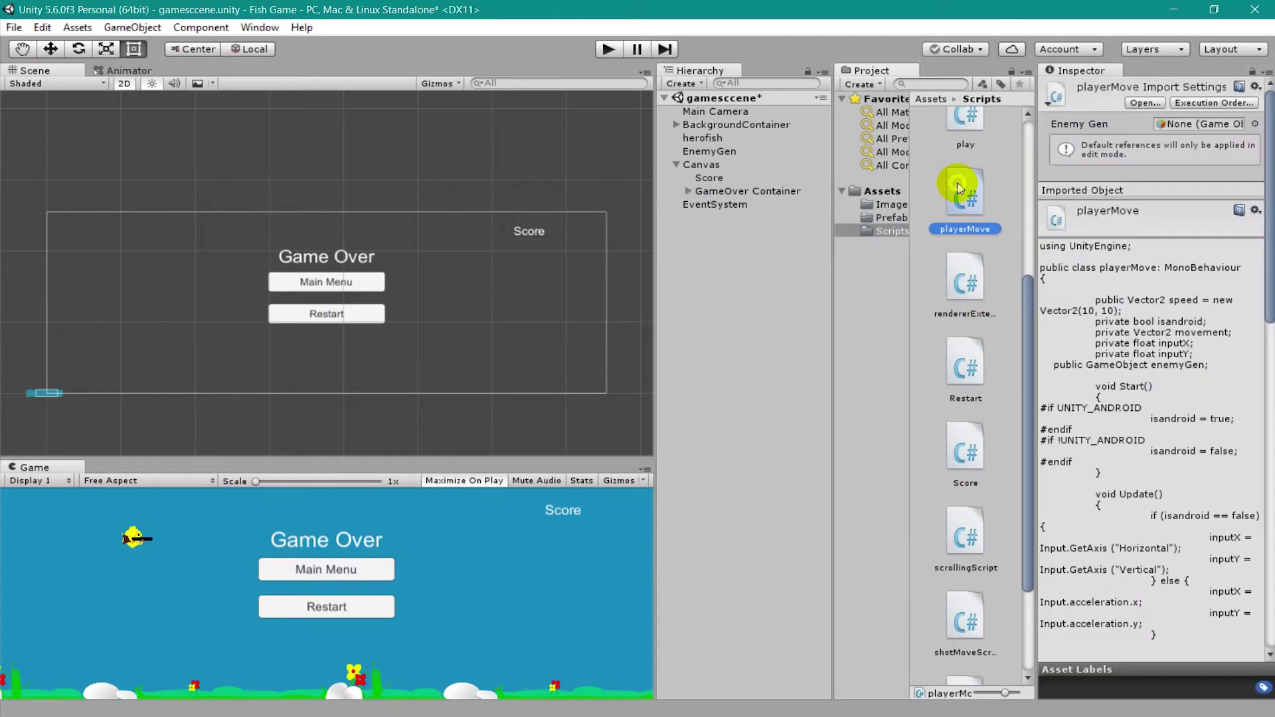
# Step: Declare "public GameObject menuContainer;" below the enemyGen field, copy the variable name, and save the script
pyautogui.click(198, 280)
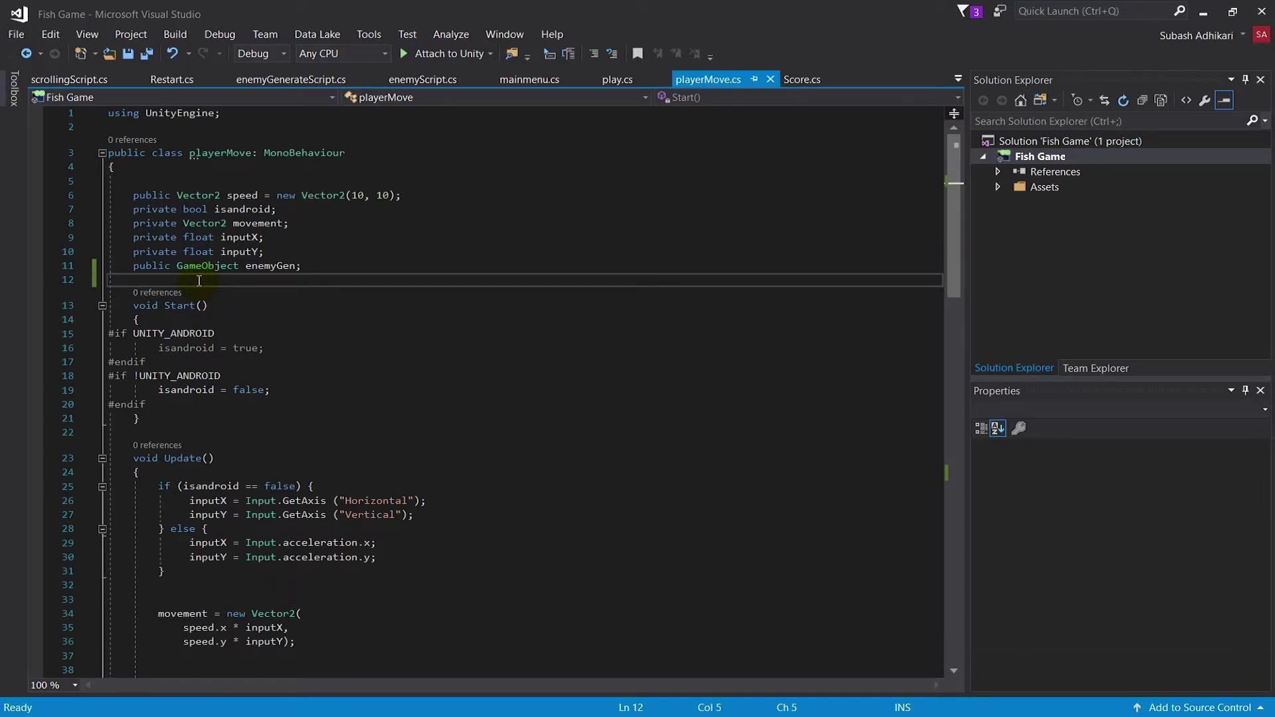
pyautogui.press('Return')
pyautogui.write('public GameObject menuContainer;')
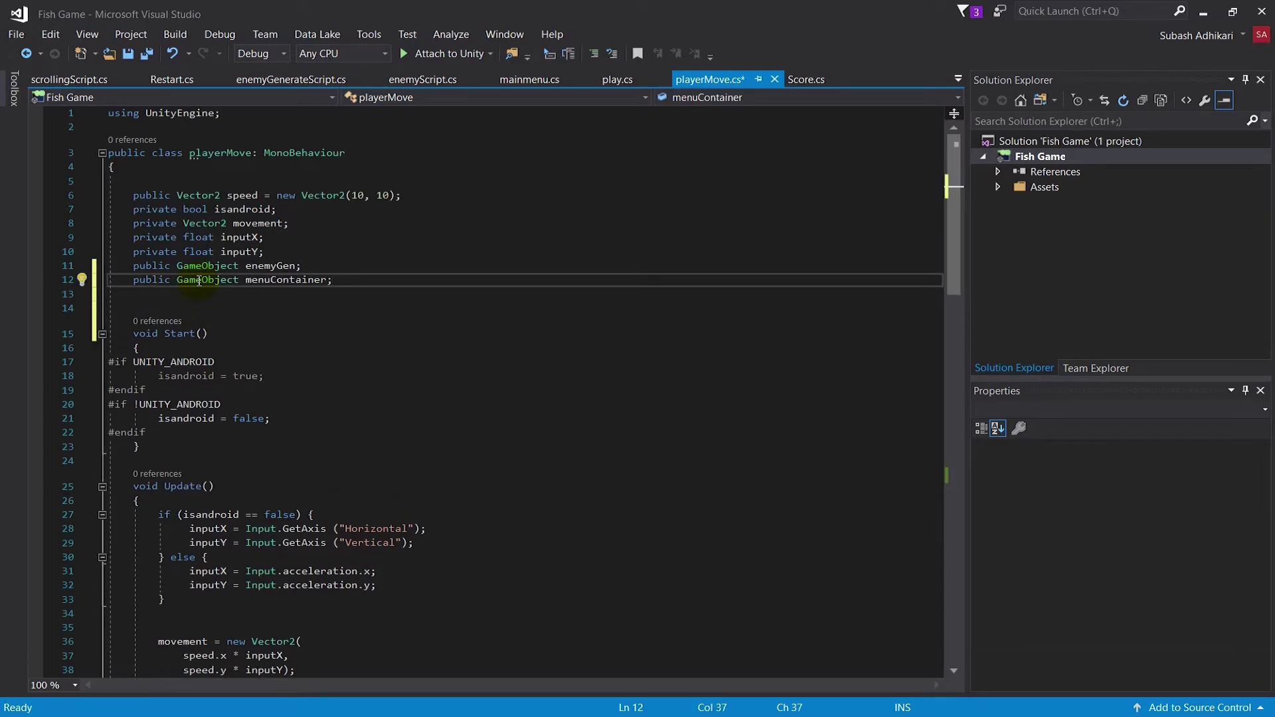
pyautogui.click(165, 280)
pyautogui.doubleClick(274, 279)
pyautogui.hotkey('ctrl', 'c')
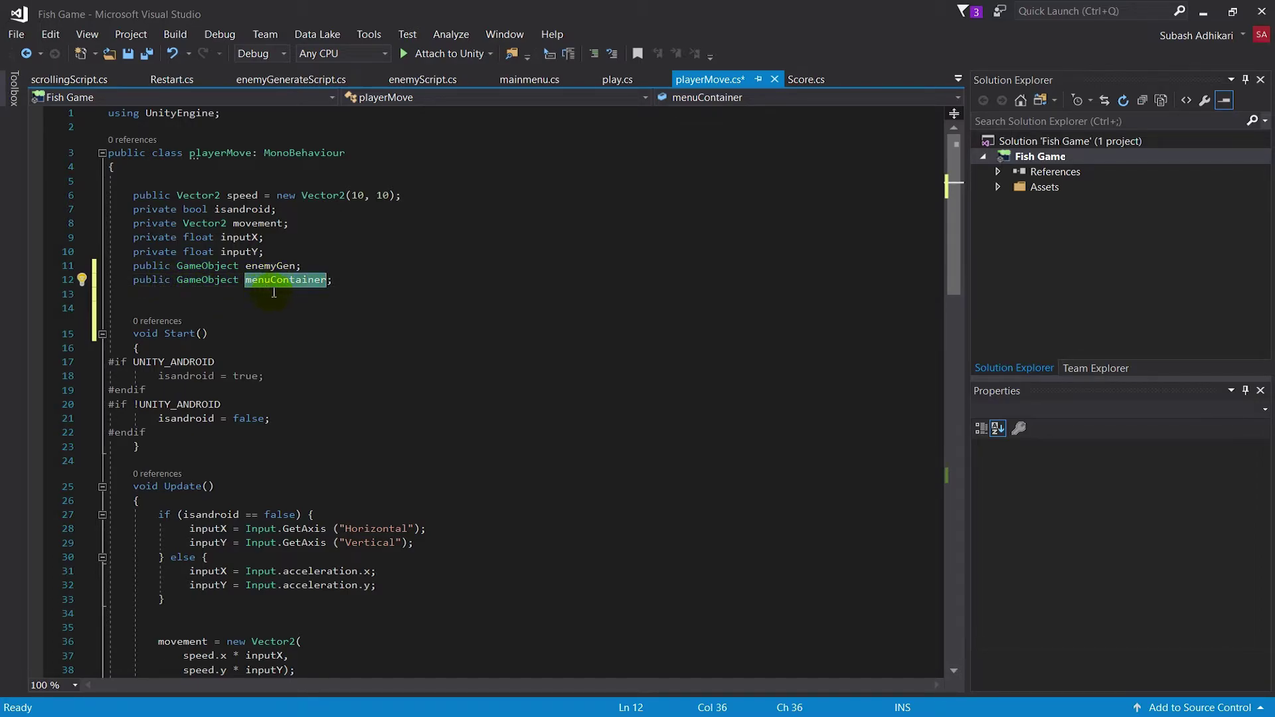
pyautogui.hotkey('ctrl', 's')
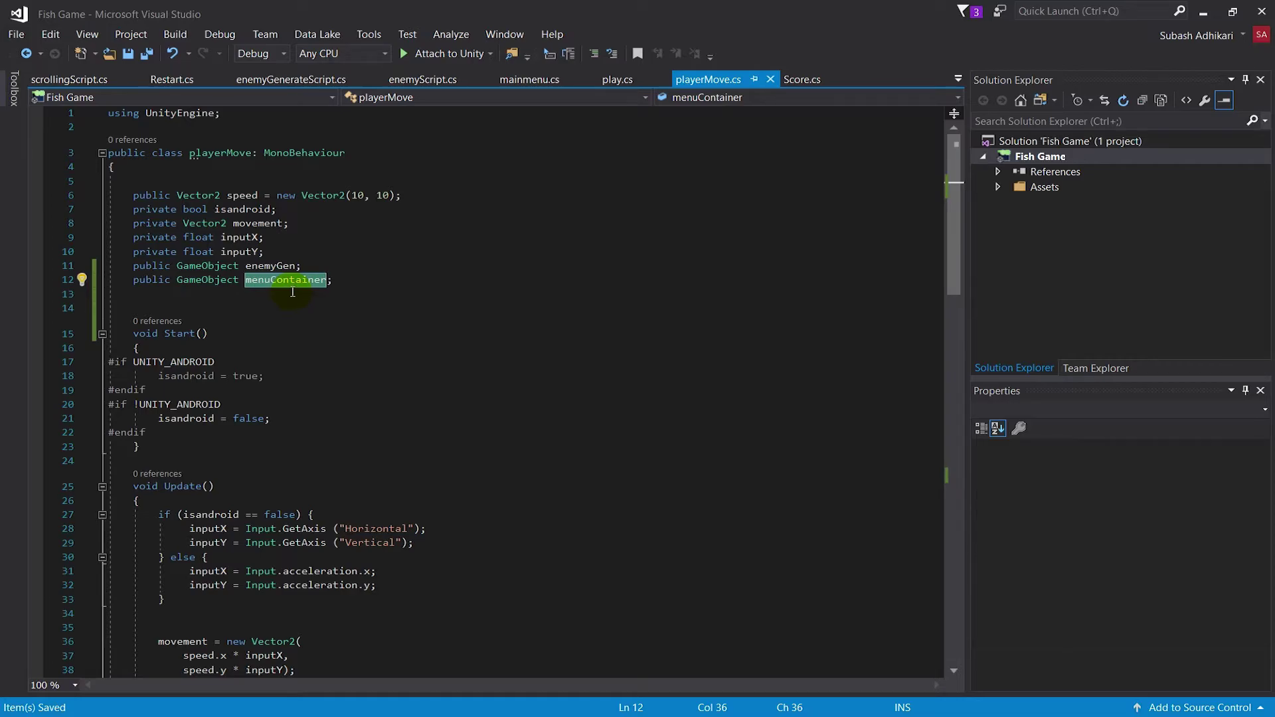
# Step: Place the cursor on the empty line after Destroy(gameObject) in the OnTriggerEnter2D method
pyautogui.click(141, 290)
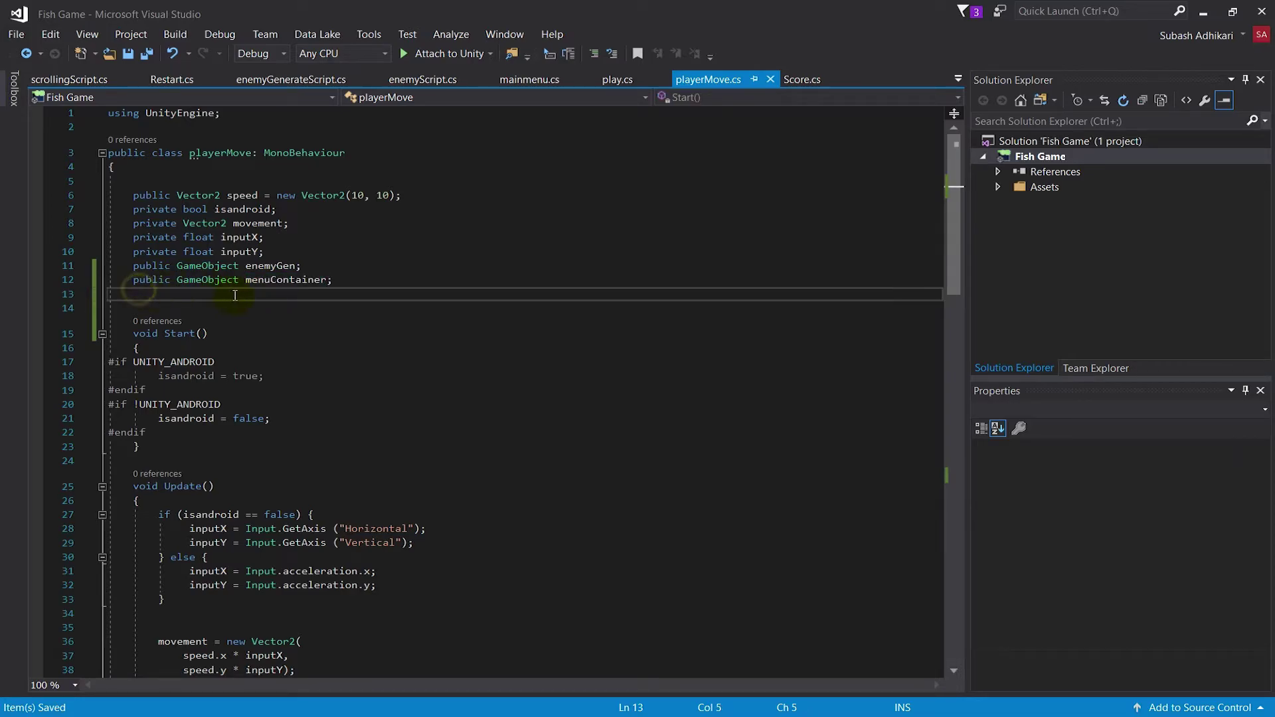
pyautogui.click(287, 280)
pyautogui.scroll(-5, 408, 319)
pyautogui.scroll(-10, 408, 319)
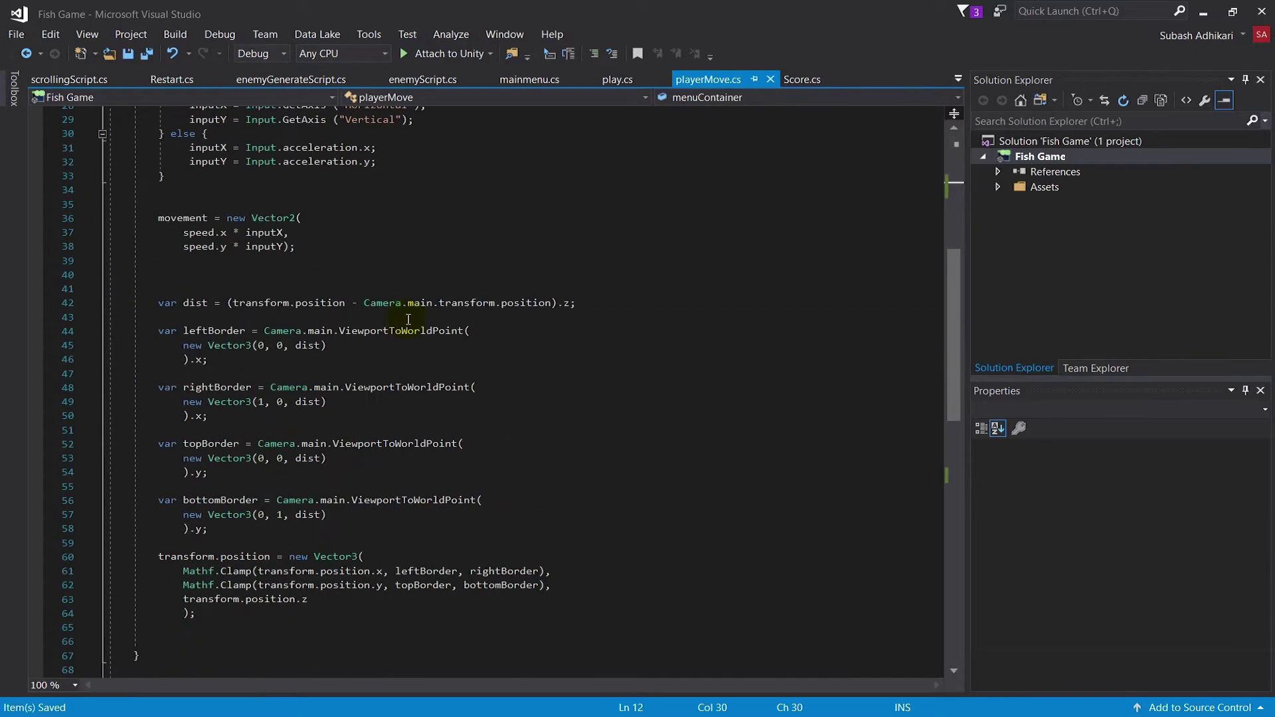
pyautogui.scroll(-5, 408, 325)
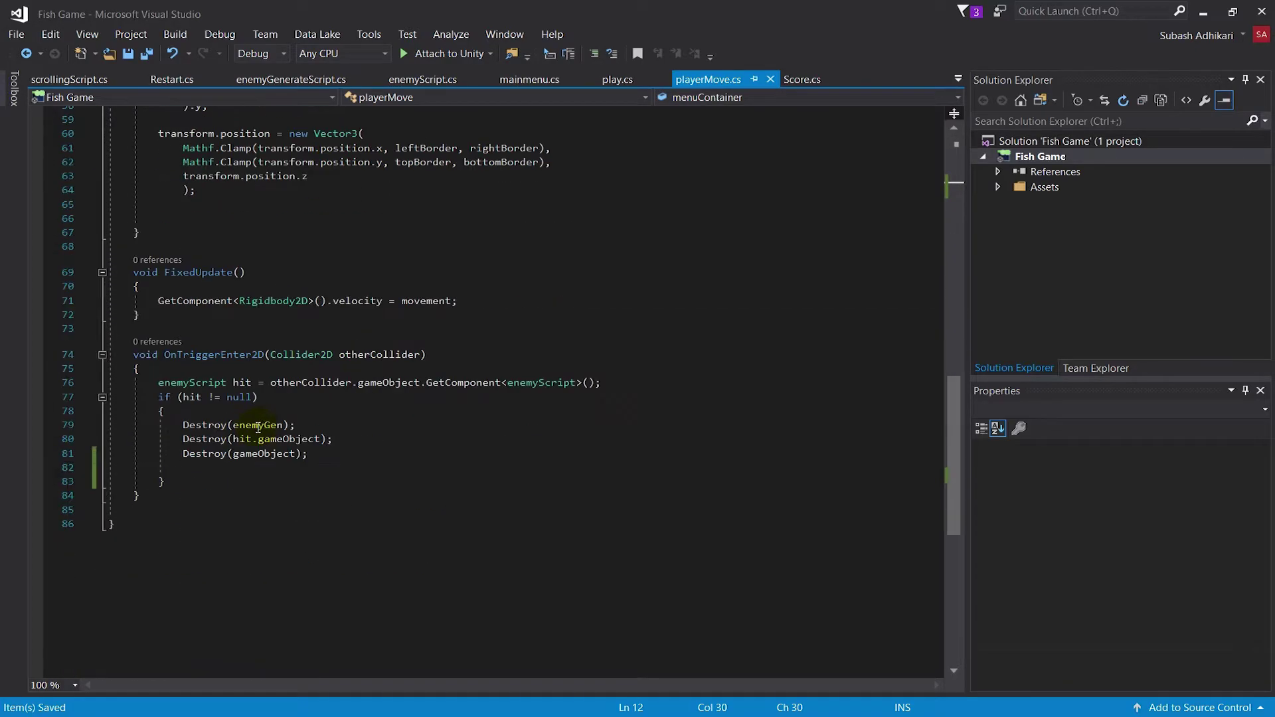
pyautogui.click(212, 470)
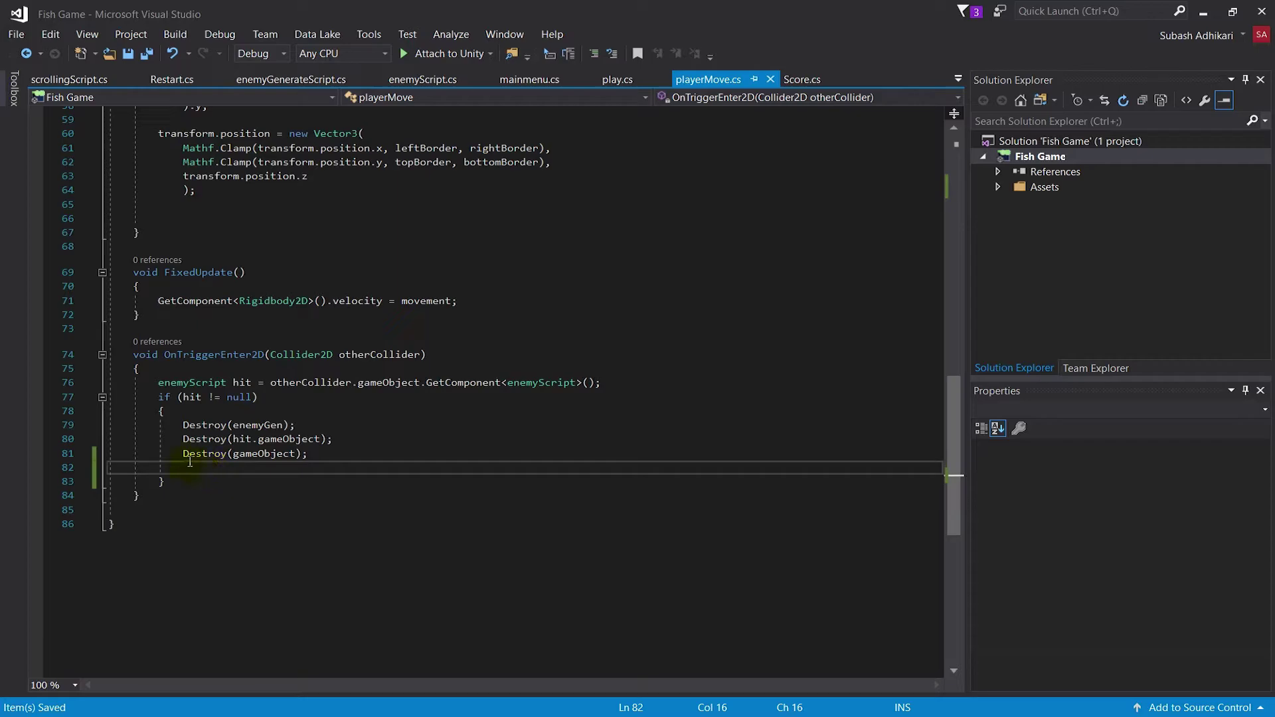
pyautogui.write('Des')
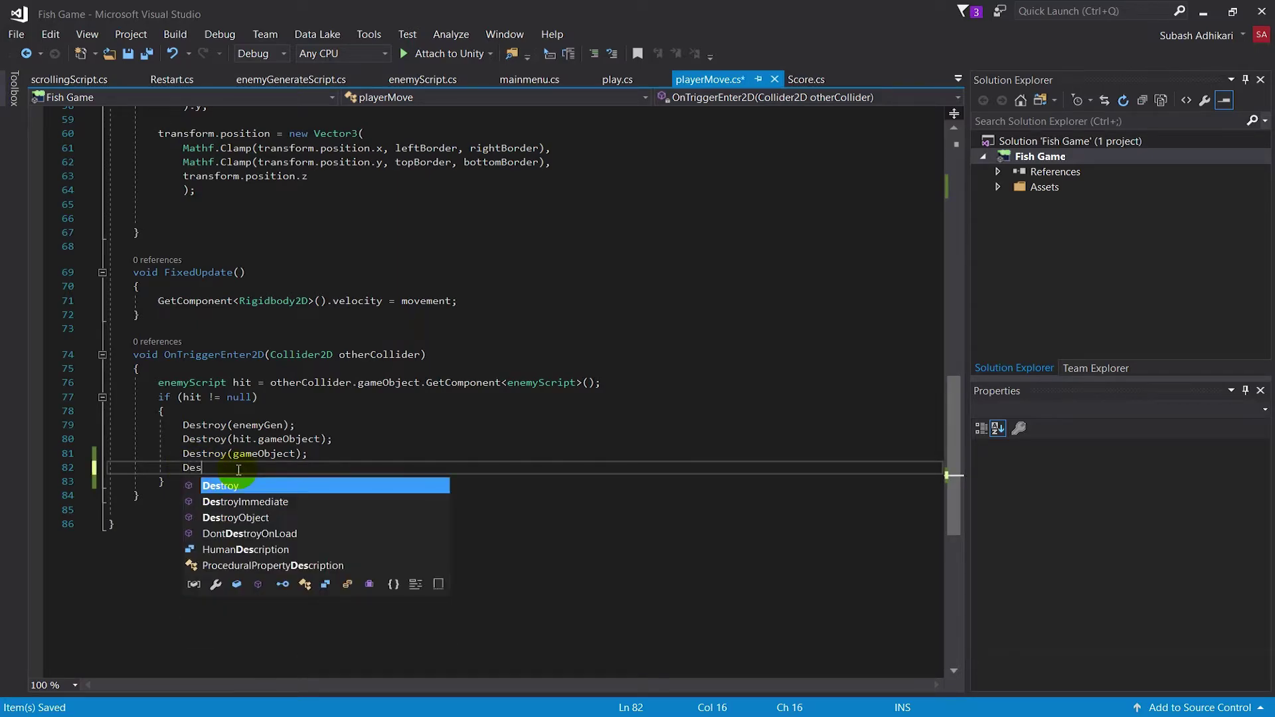
pyautogui.press('BackSpace')
pyautogui.press('BackSpace')
pyautogui.press('BackSpace')
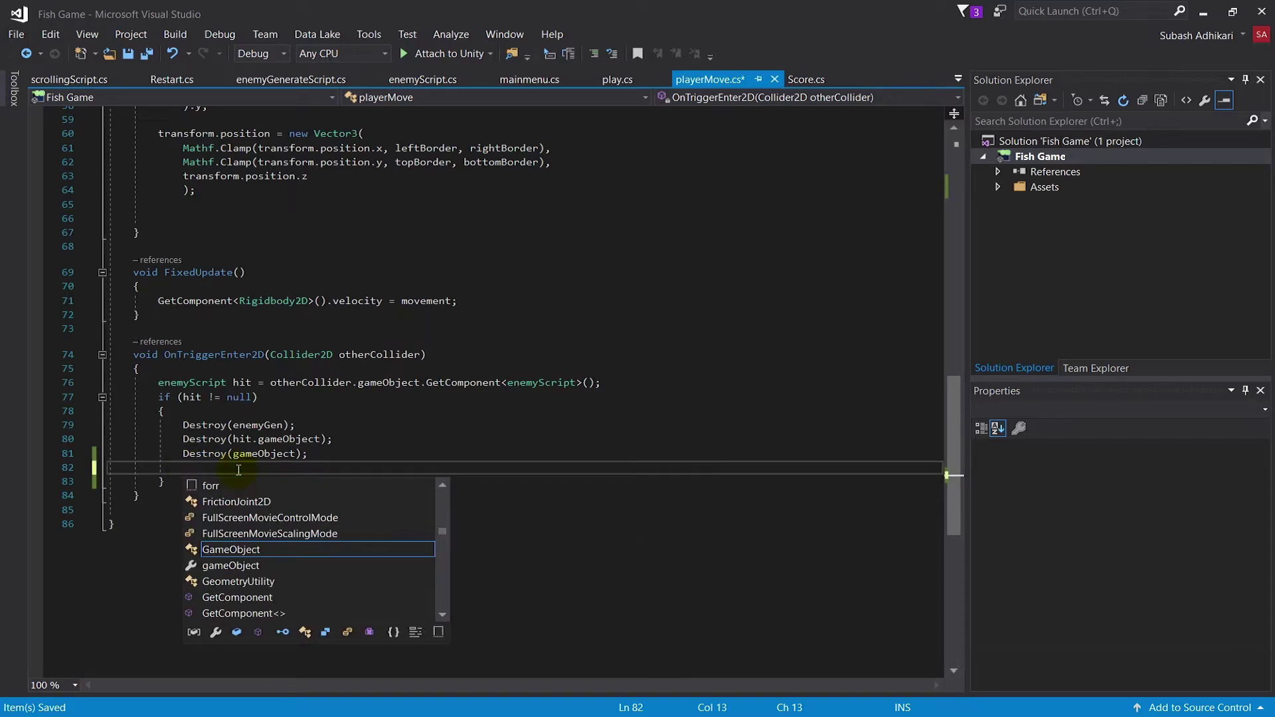
# Step: Add "menuContainer.SetActive(true);" after Destroy(gameObject) using the copied variable name, and save the script
pyautogui.hotkey('ctrl', 'v')
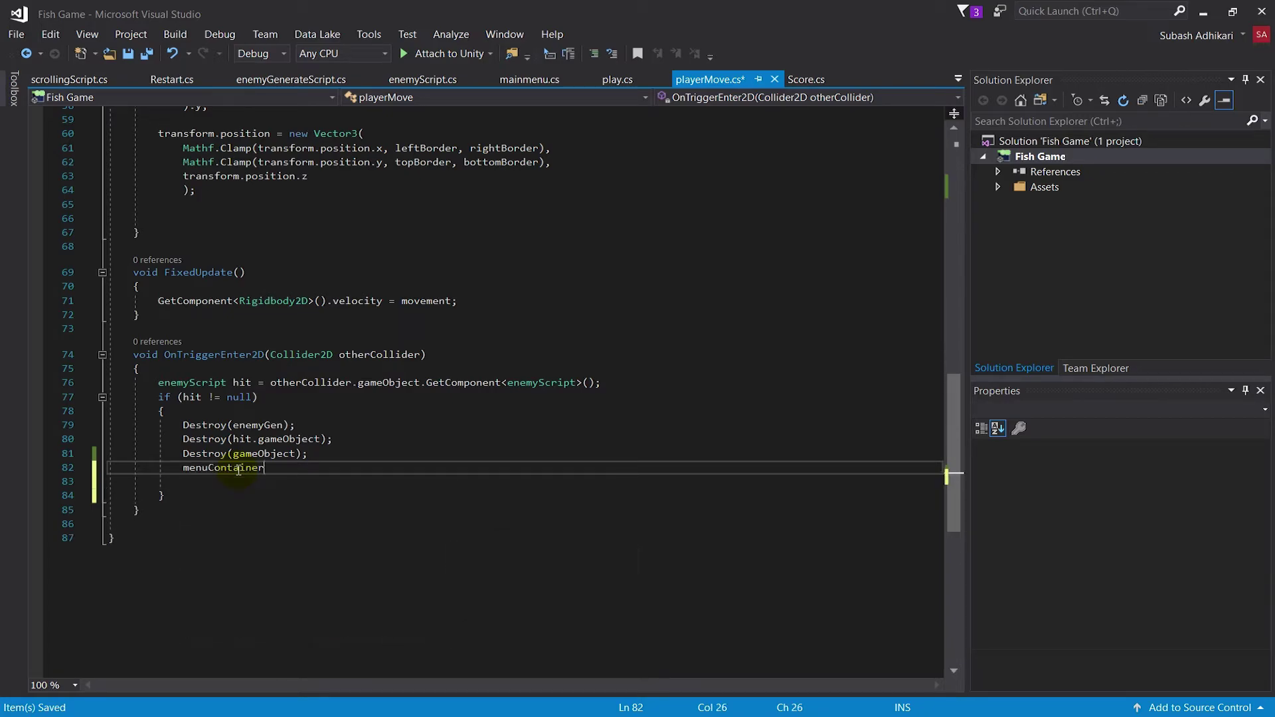
pyautogui.write('.SetActive')
pyautogui.press('Tab')
pyautogui.write('true);')
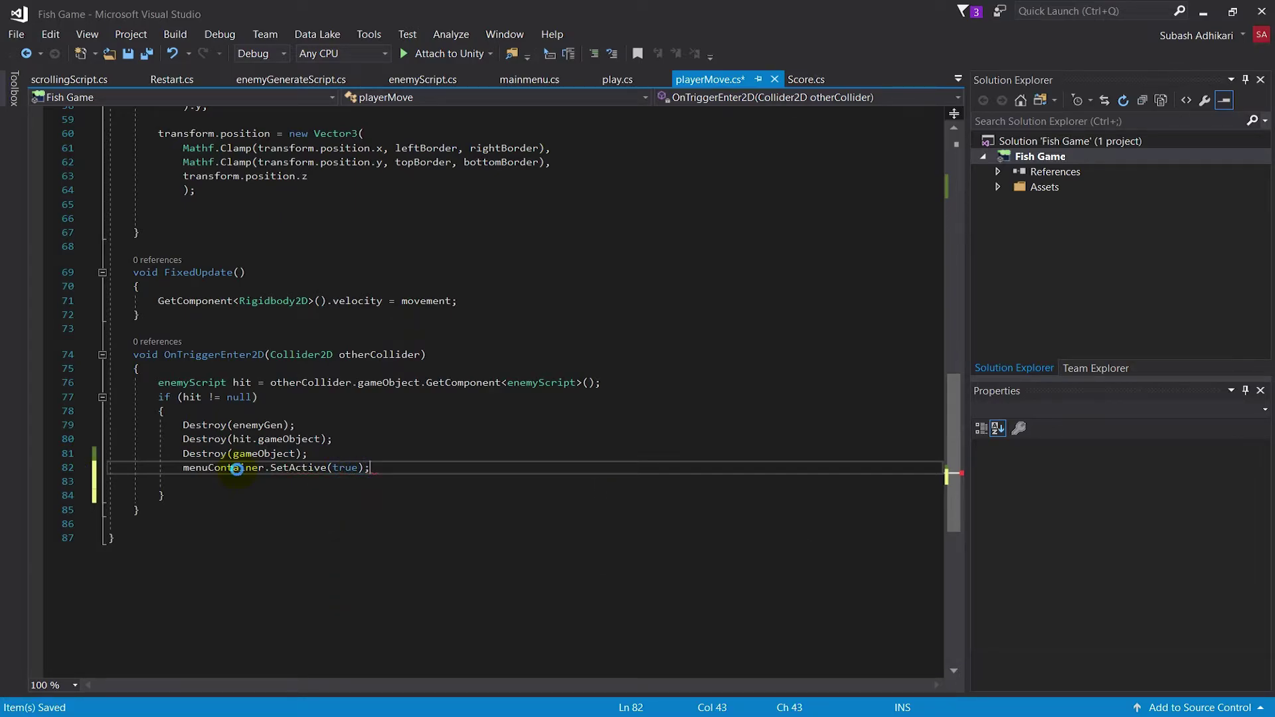
pyautogui.hotkey('ctrl', 's')
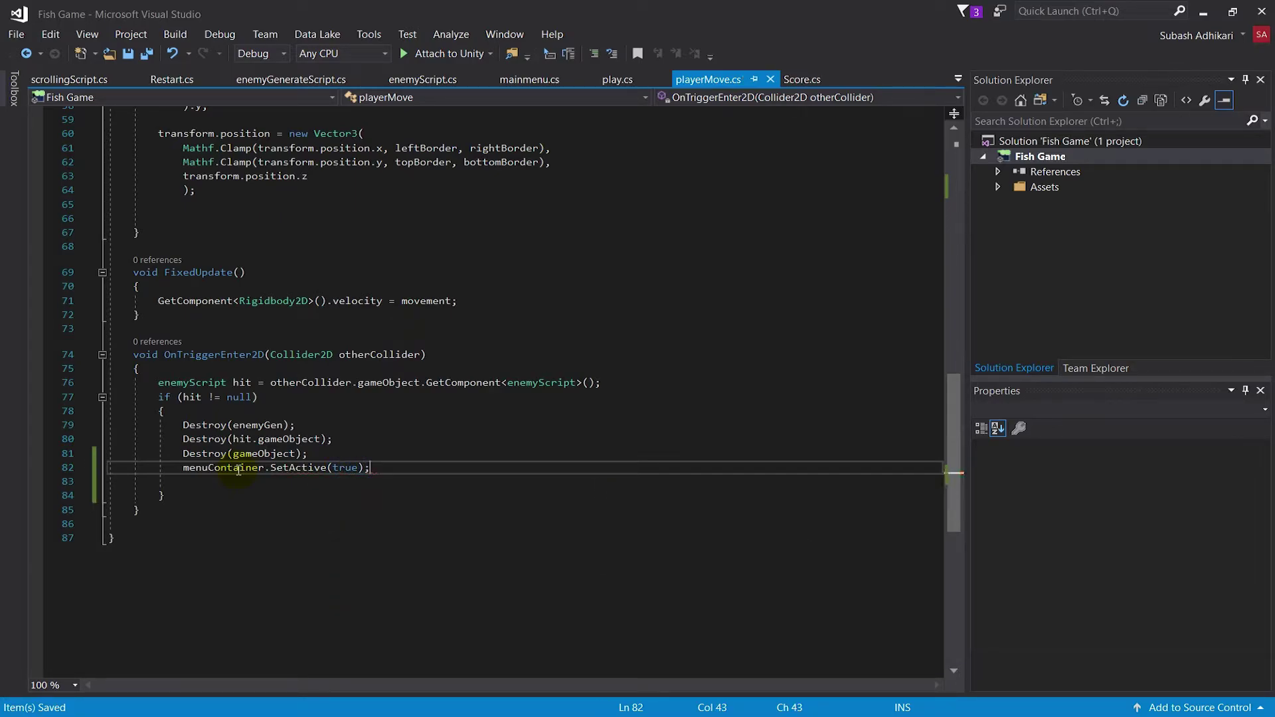
pyautogui.doubleClick(316, 467)
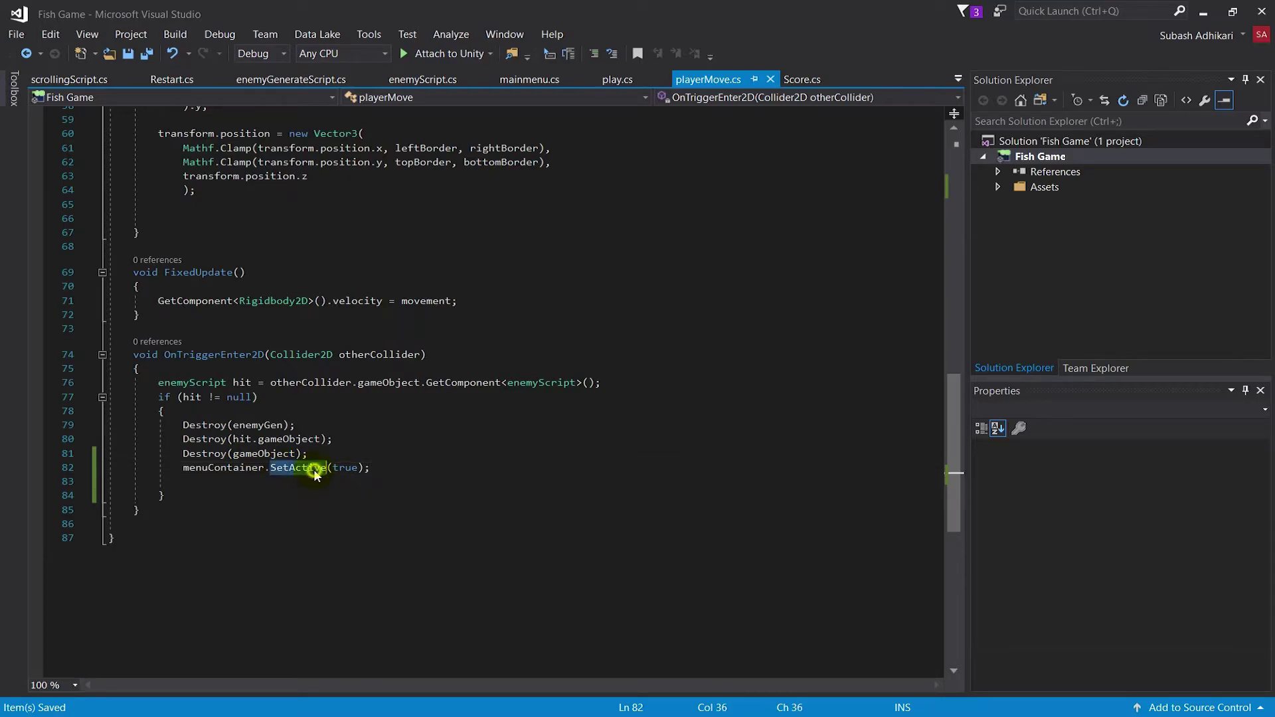
pyautogui.doubleClick(245, 467)
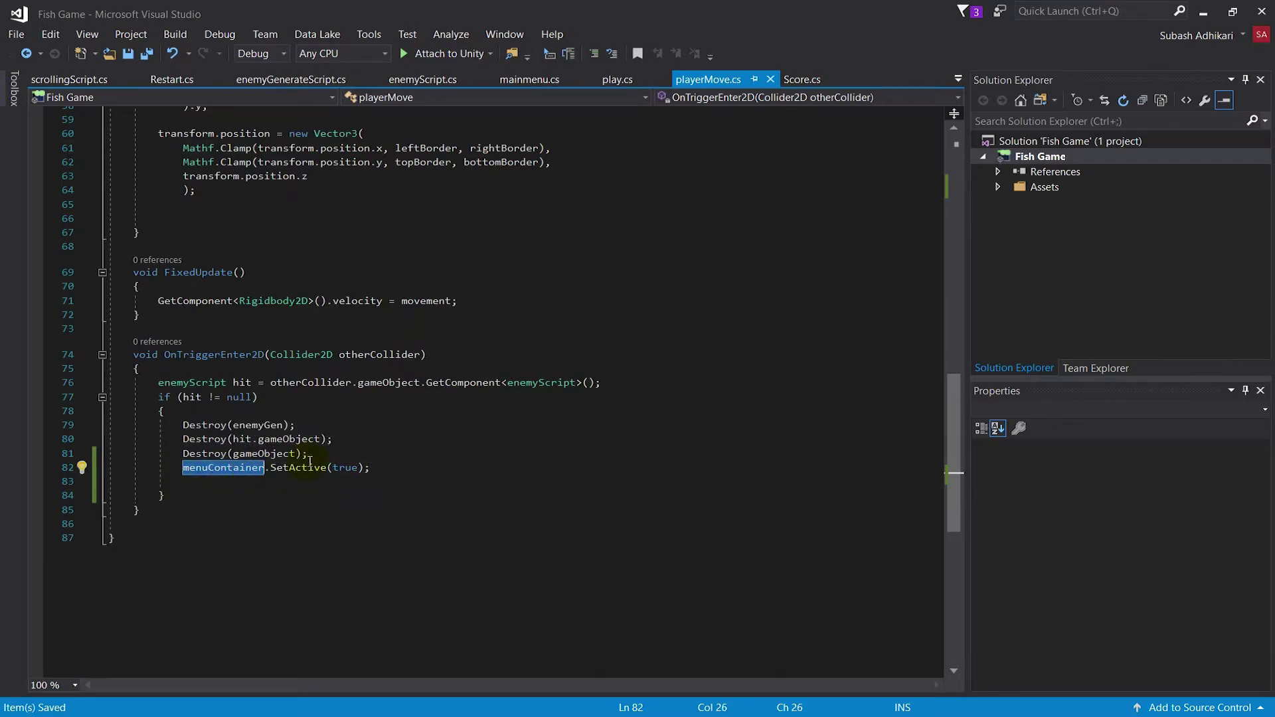
pyautogui.click(310, 473)
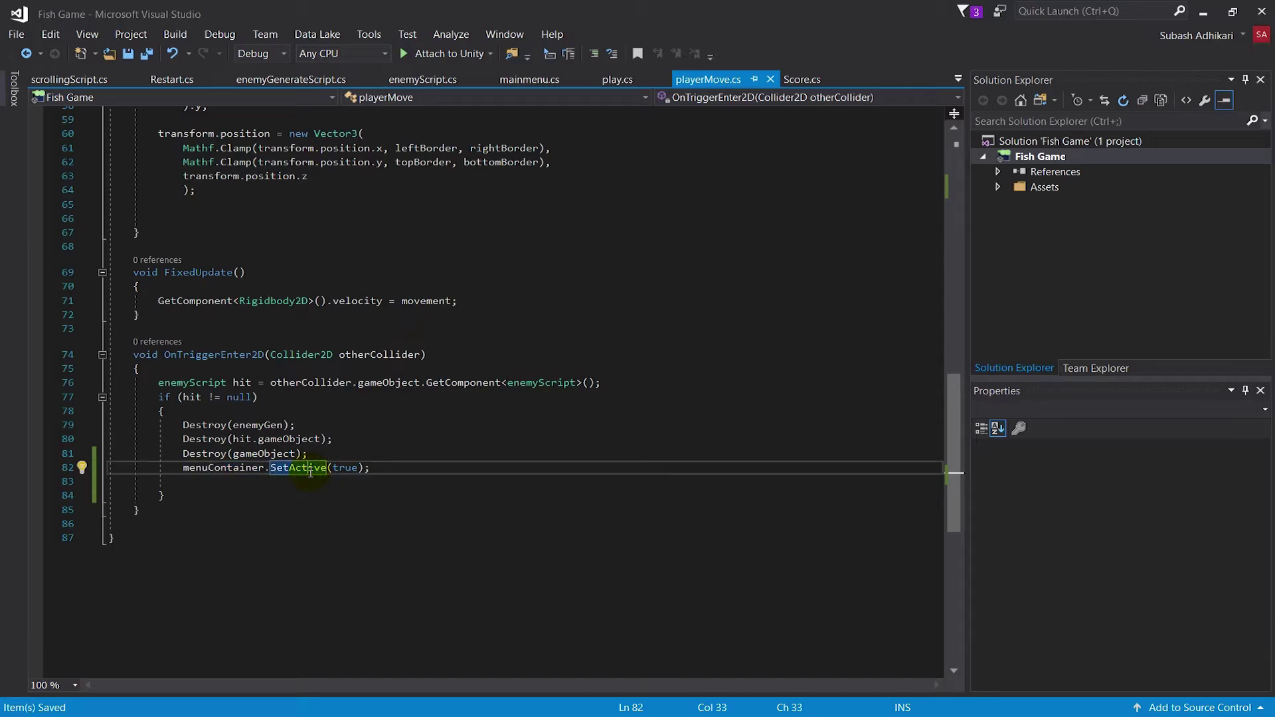
# Step: Switch to Unity and toggle the GameOver Container's active state off and on to check its effect on the game-over menu
pyautogui.hotkey('alt', 'Tab')
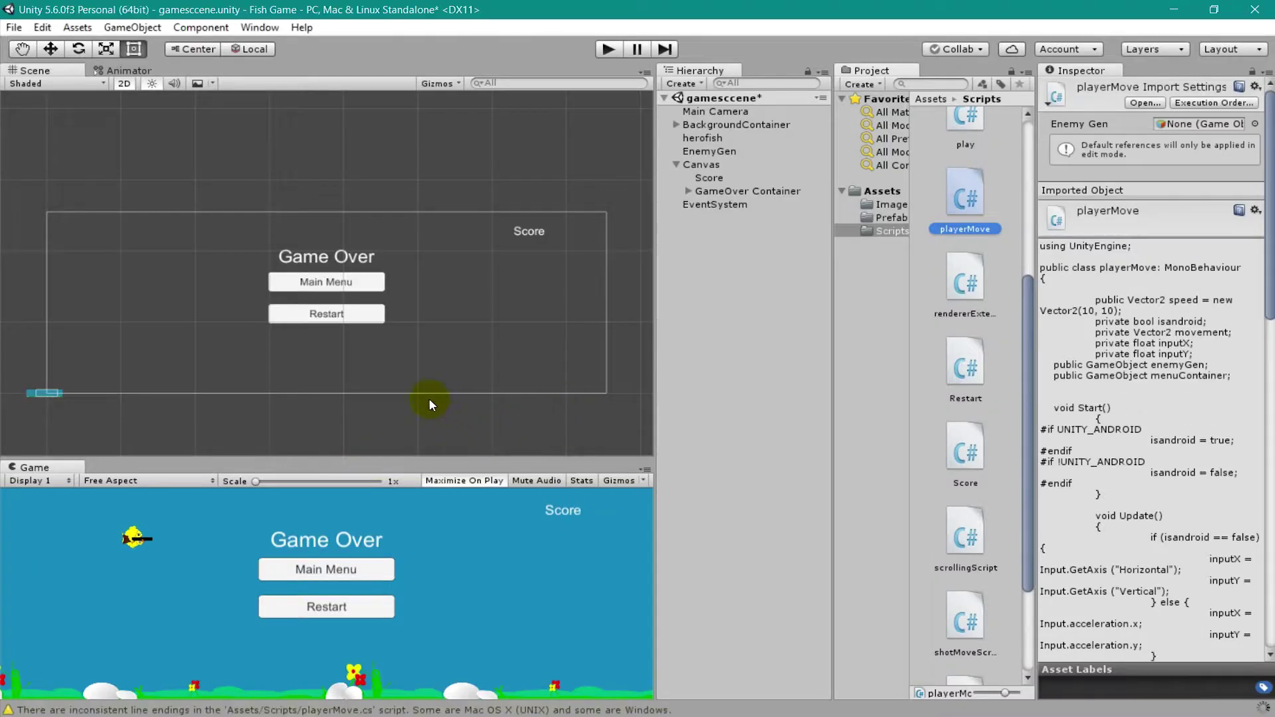
pyautogui.click(728, 194)
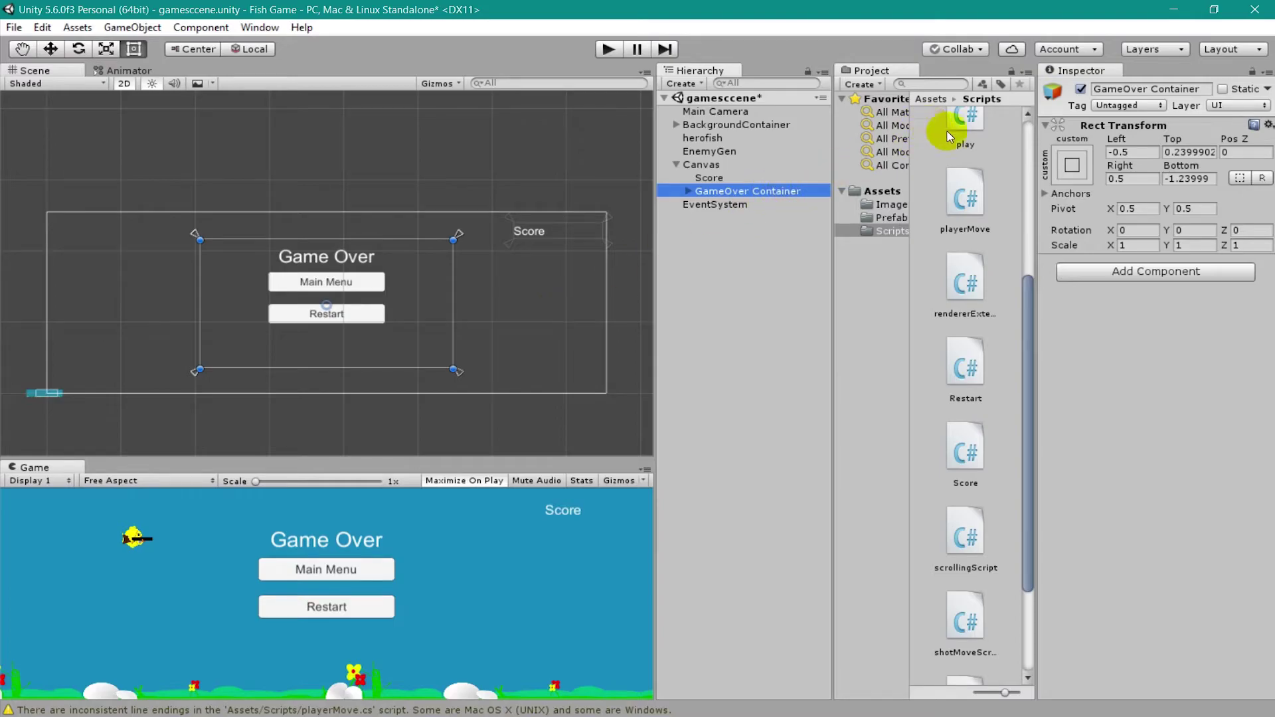
pyautogui.click(1080, 88)
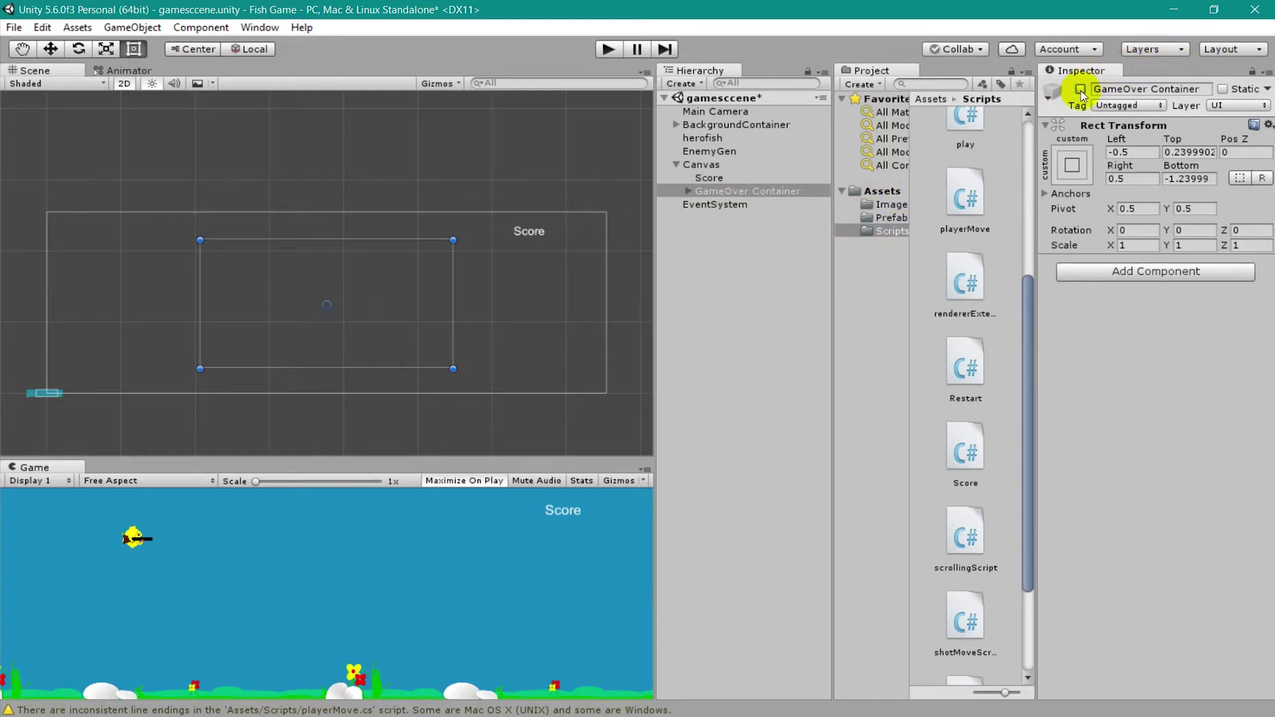
pyautogui.click(1080, 89)
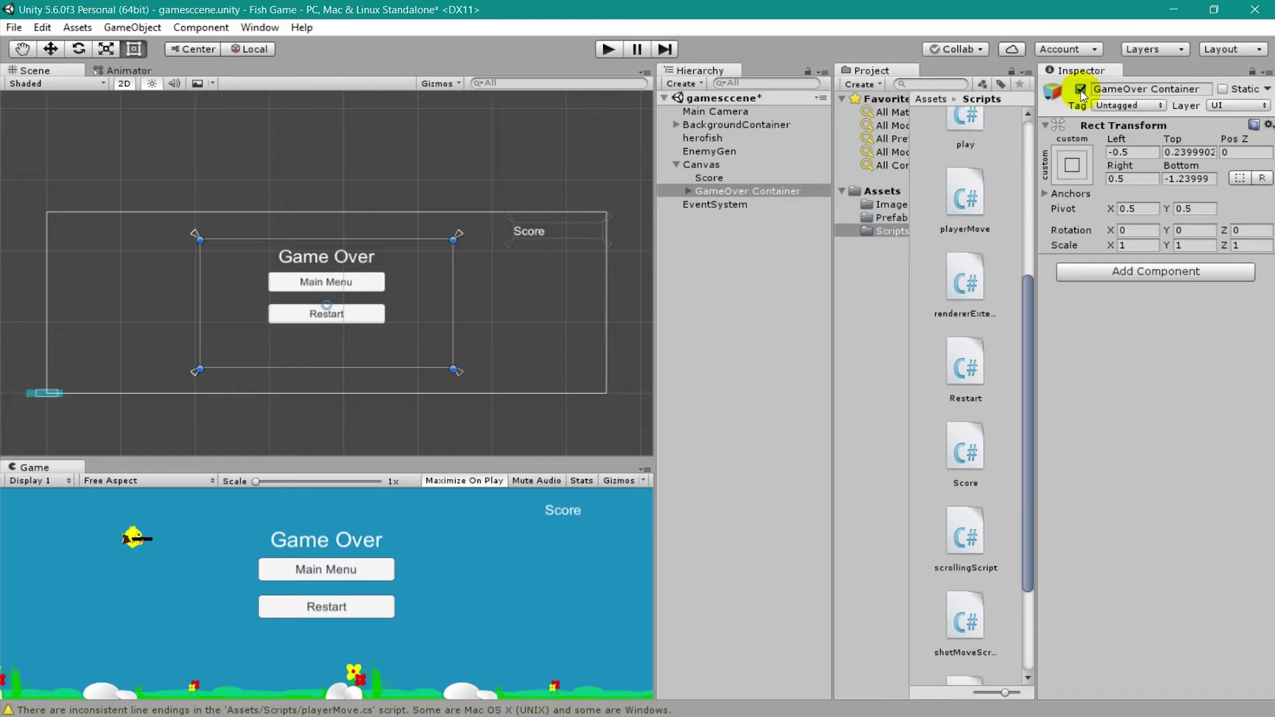
pyautogui.click(1081, 91)
pyautogui.click(1081, 91)
pyautogui.click(1081, 89)
pyautogui.click(1080, 90)
# Step: Deactivate the GameOver Container so the menu starts hidden, and save the scene
pyautogui.click(705, 192)
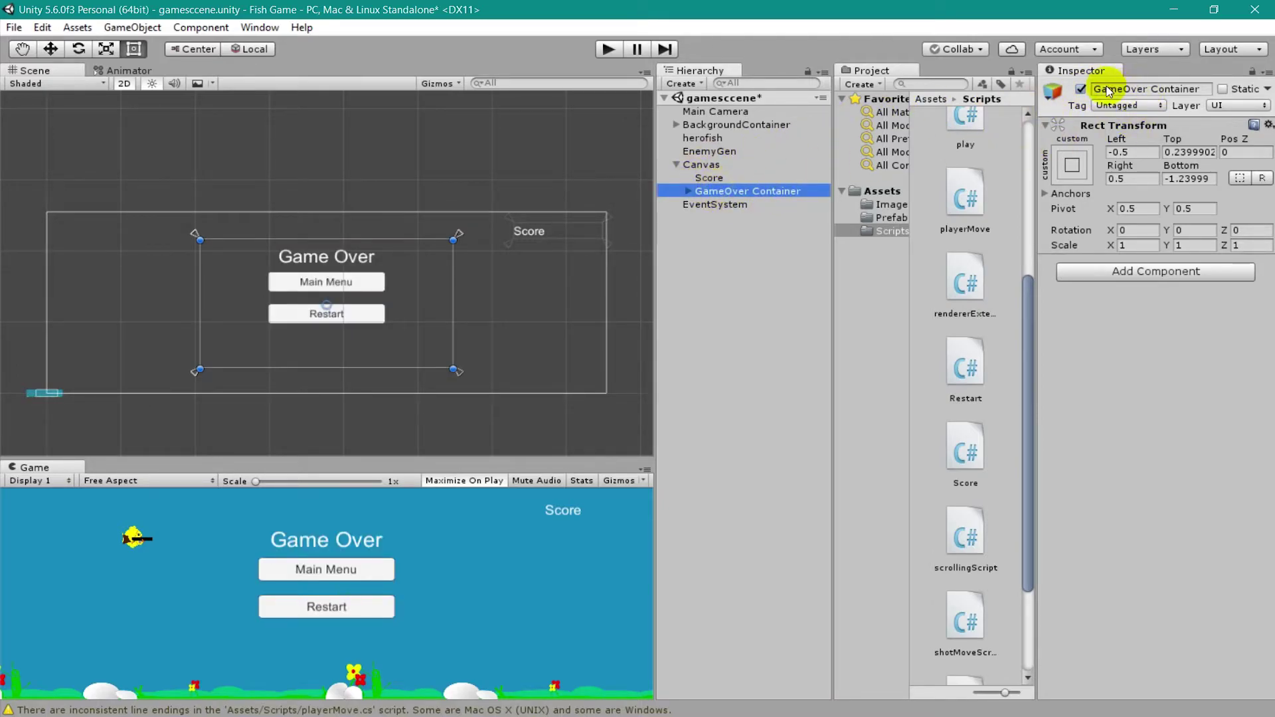
pyautogui.click(1081, 91)
pyautogui.click(792, 241)
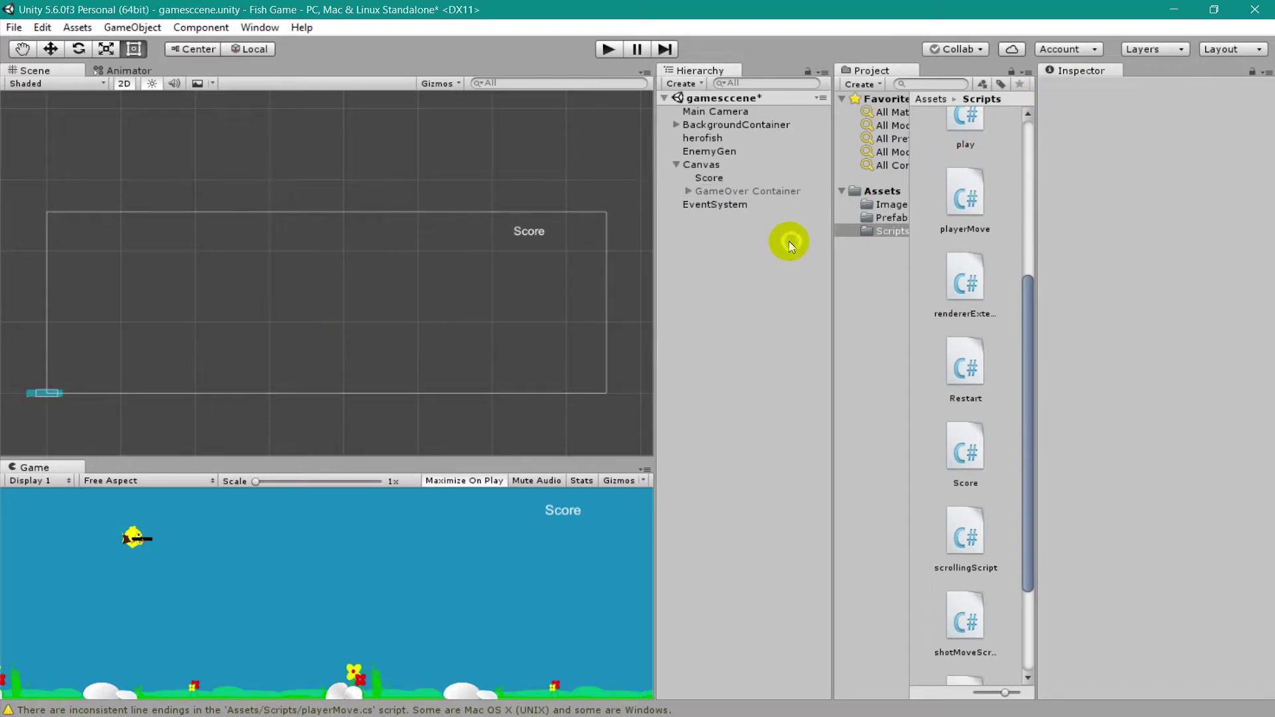
pyautogui.click(728, 191)
pyautogui.hotkey('ctrl', 's')
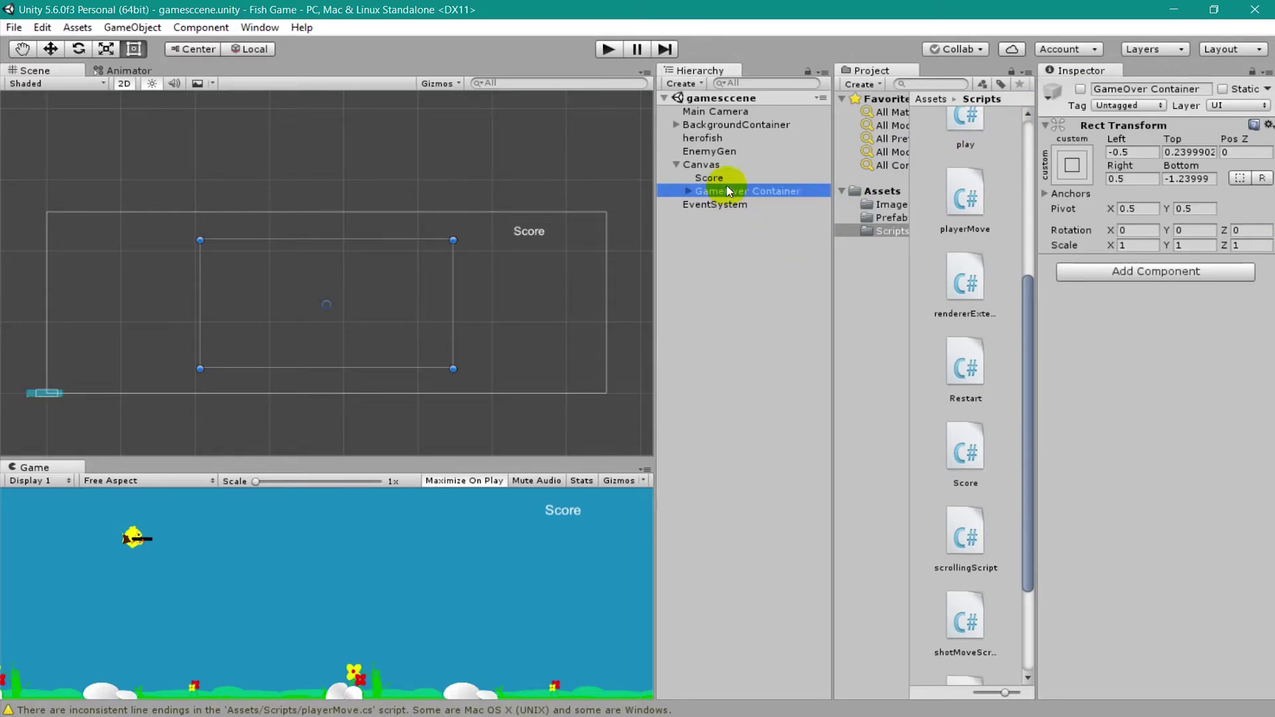
# Step: Assign the GameOver Container to the Menu Container field of herofish's Player Move script
pyautogui.click(709, 139)
pyautogui.scroll(-3, 1155, 404)
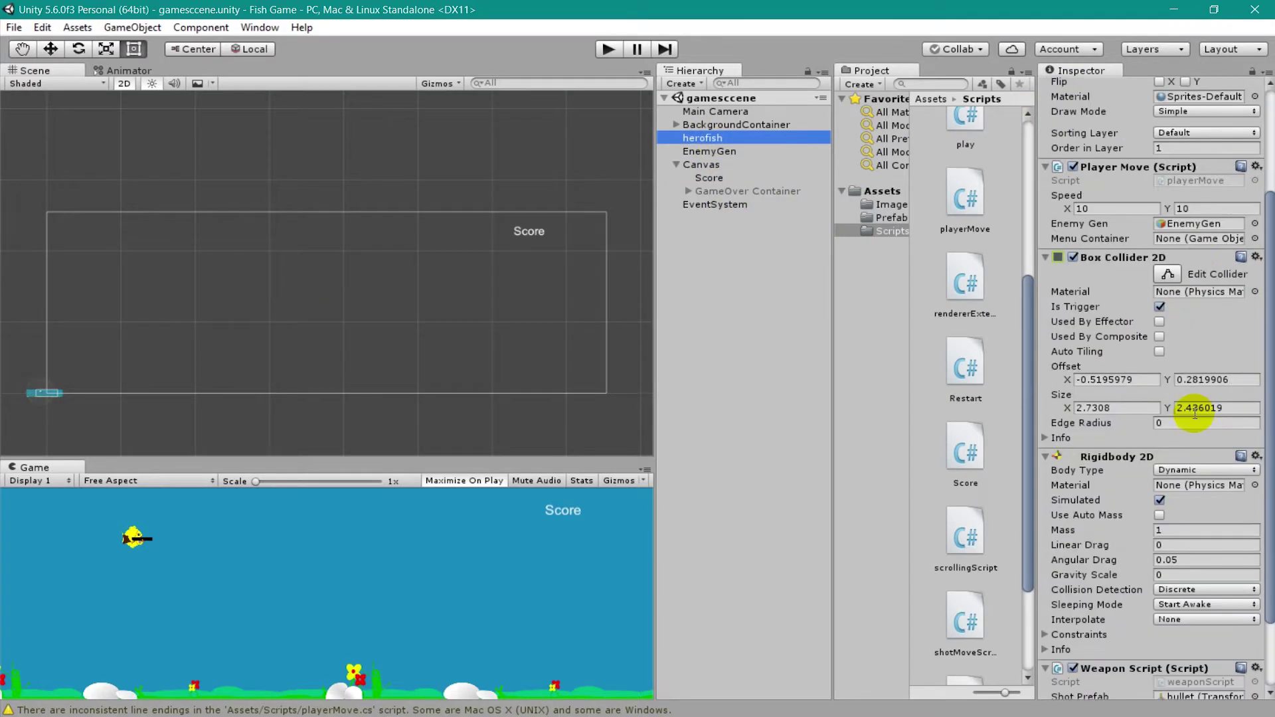
pyautogui.moveTo(733, 192); pyautogui.dragTo(1168, 243)
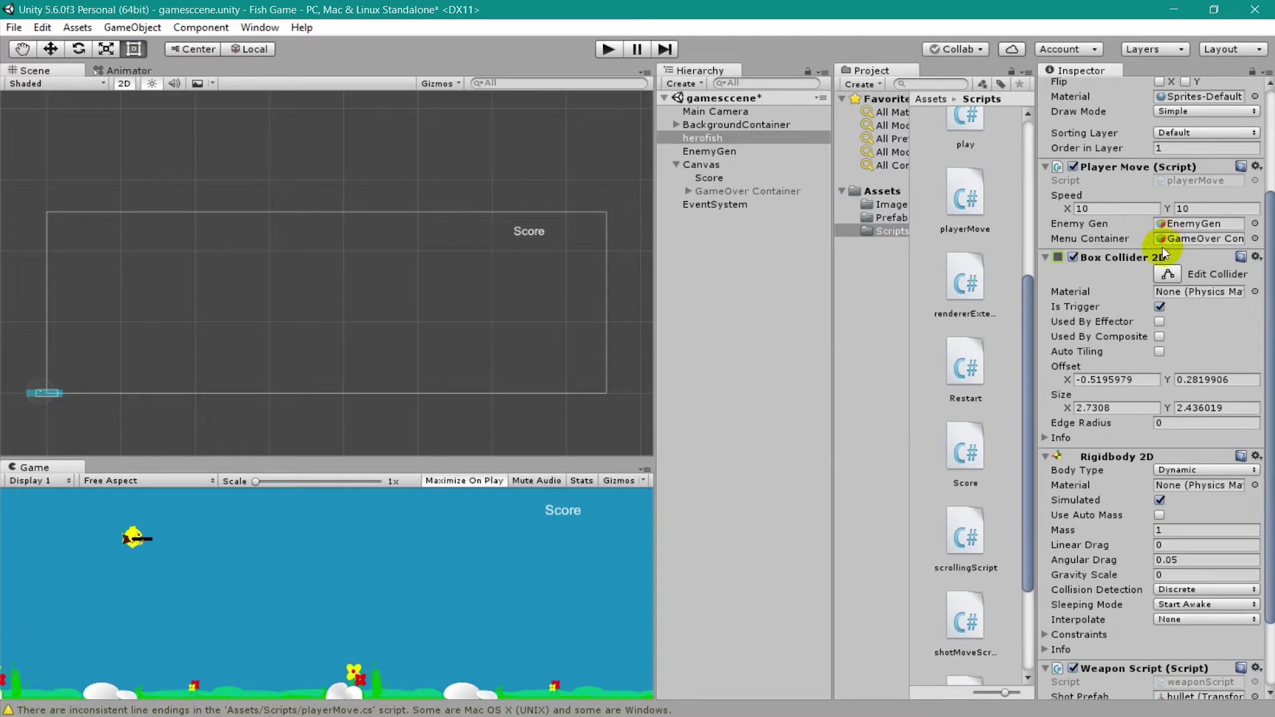
pyautogui.scroll(5, 1161, 252)
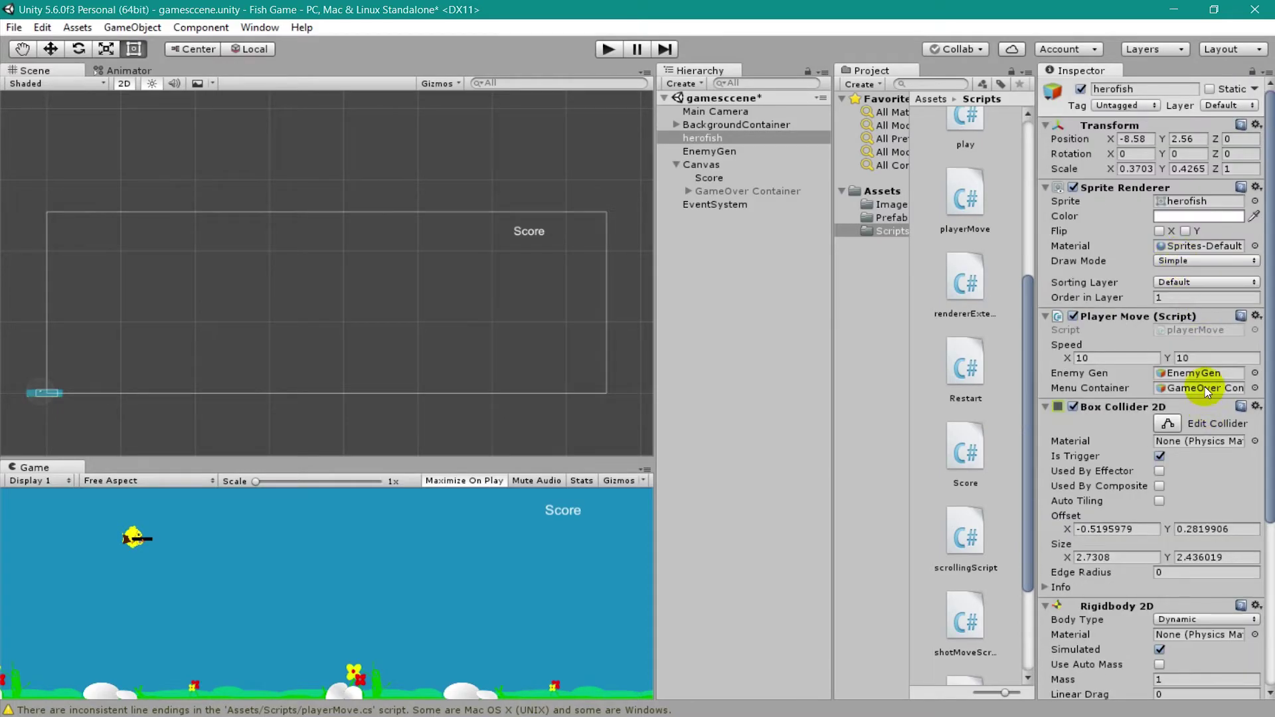
# Step: Run the game until the fish is hit, try the Main Menu and Restart buttons on the game-over menu, and stop the game
pyautogui.click(609, 49)
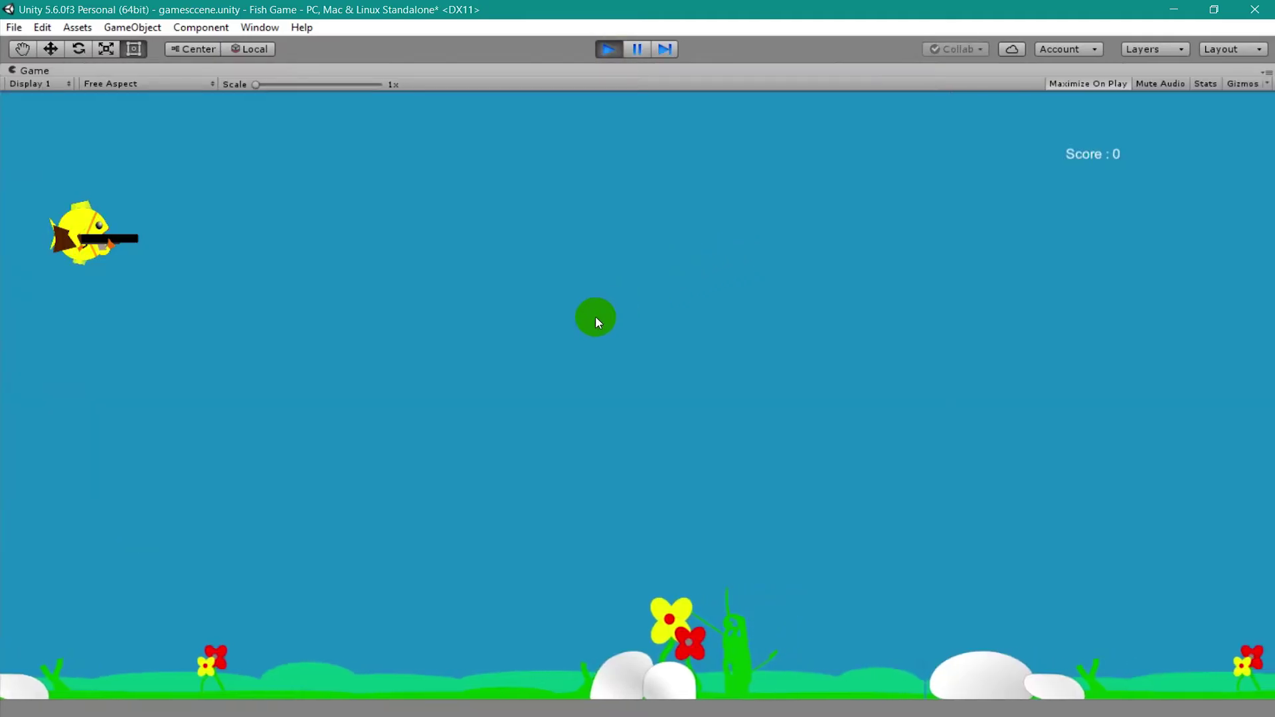
pyautogui.moveTo(584, 327); pyautogui.dragTo(583, 327)
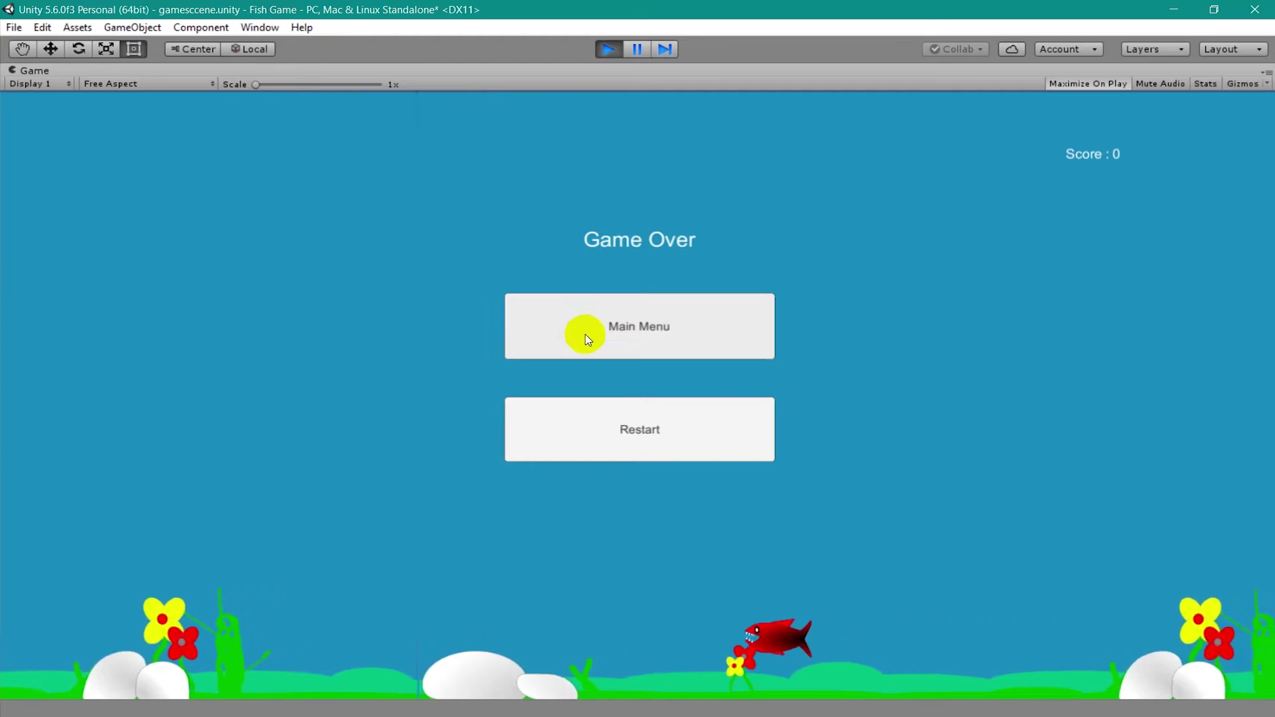
pyautogui.click(645, 406)
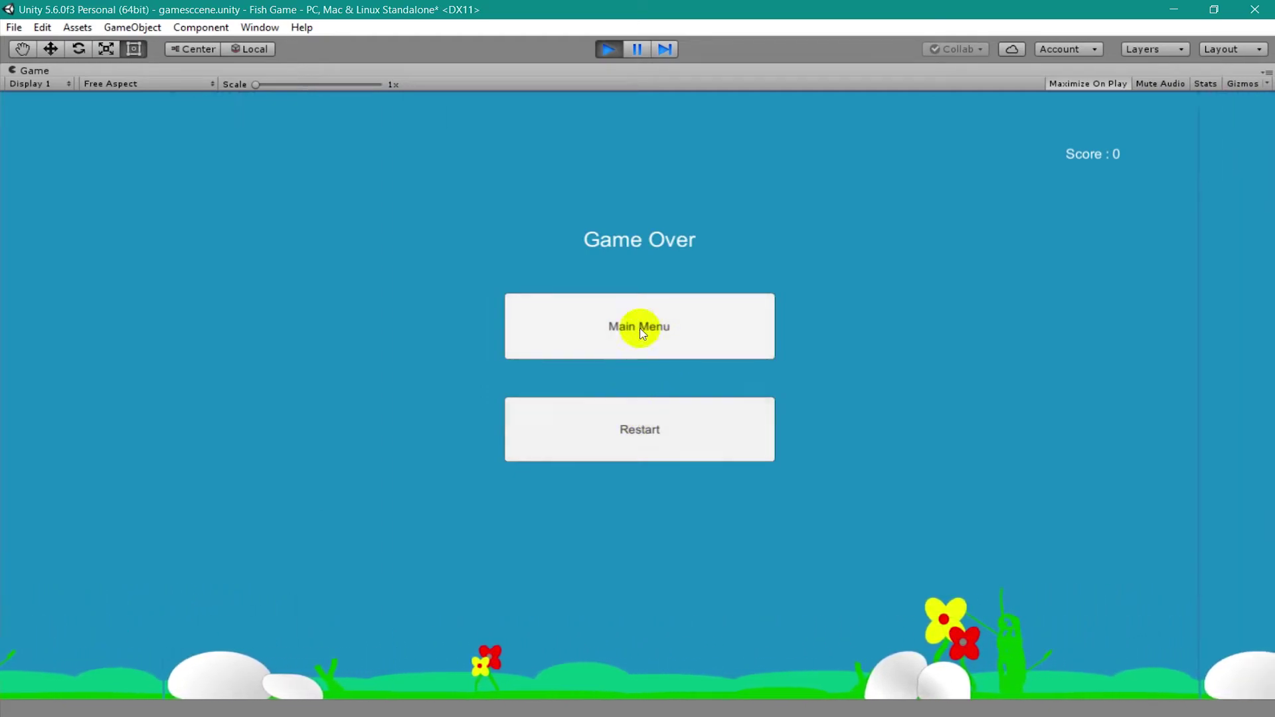
pyautogui.click(674, 253)
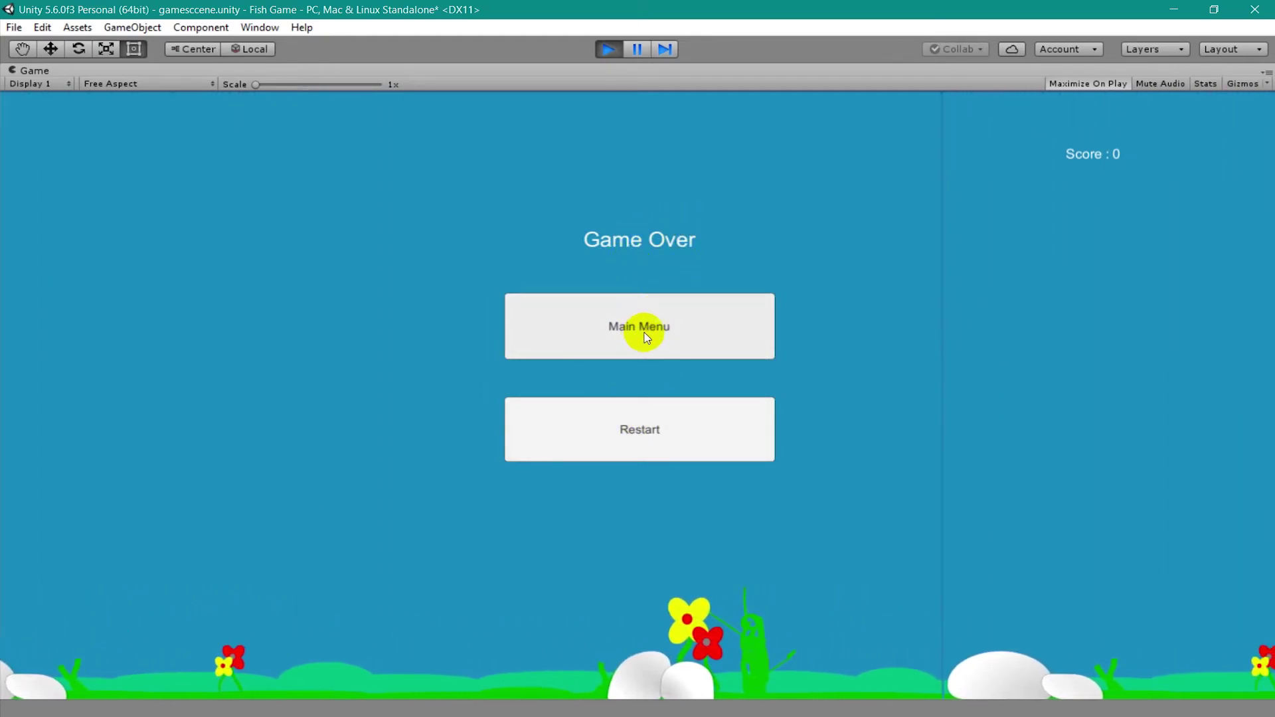
pyautogui.click(651, 456)
pyautogui.click(672, 358)
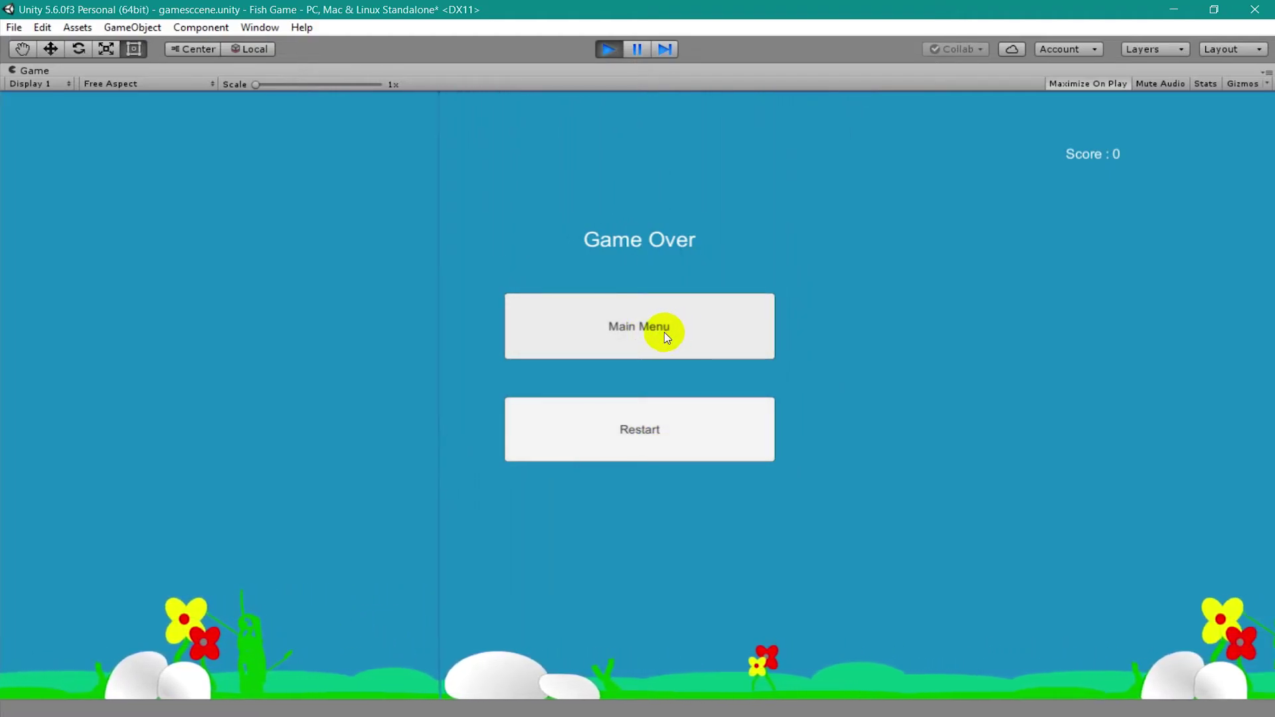
pyautogui.click(710, 375)
pyautogui.click(659, 281)
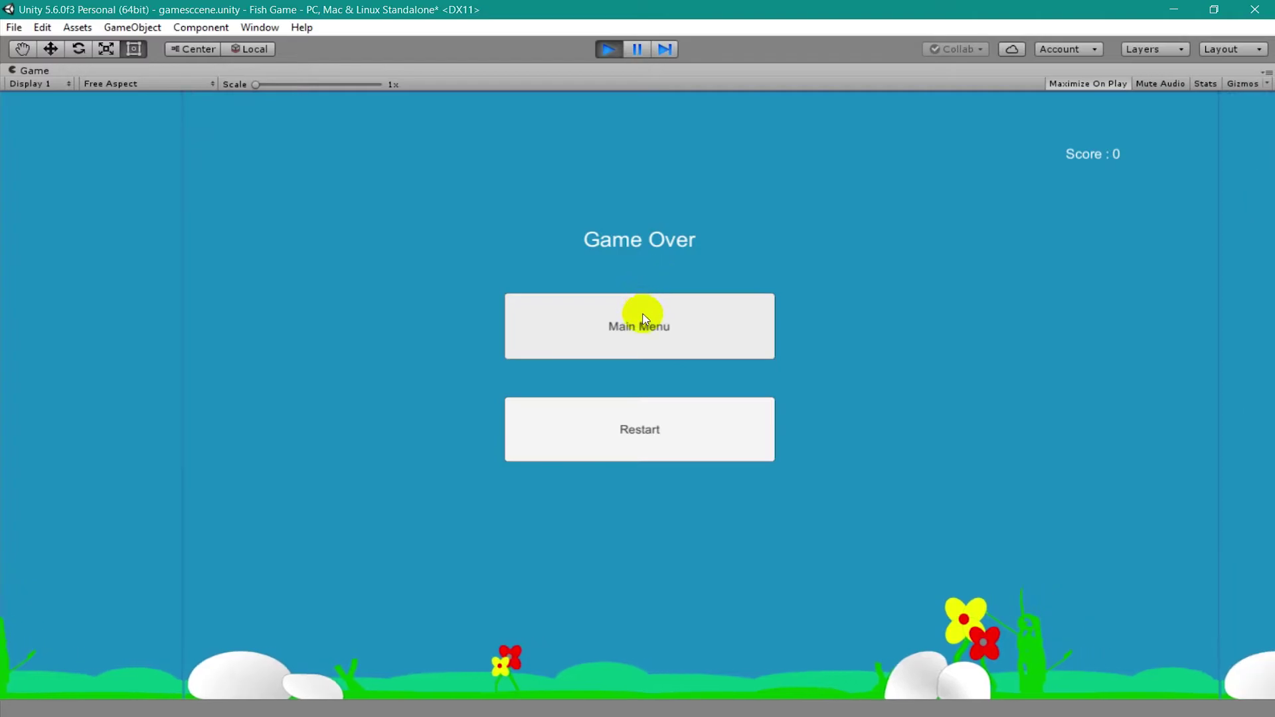
pyautogui.click(700, 414)
pyautogui.click(670, 358)
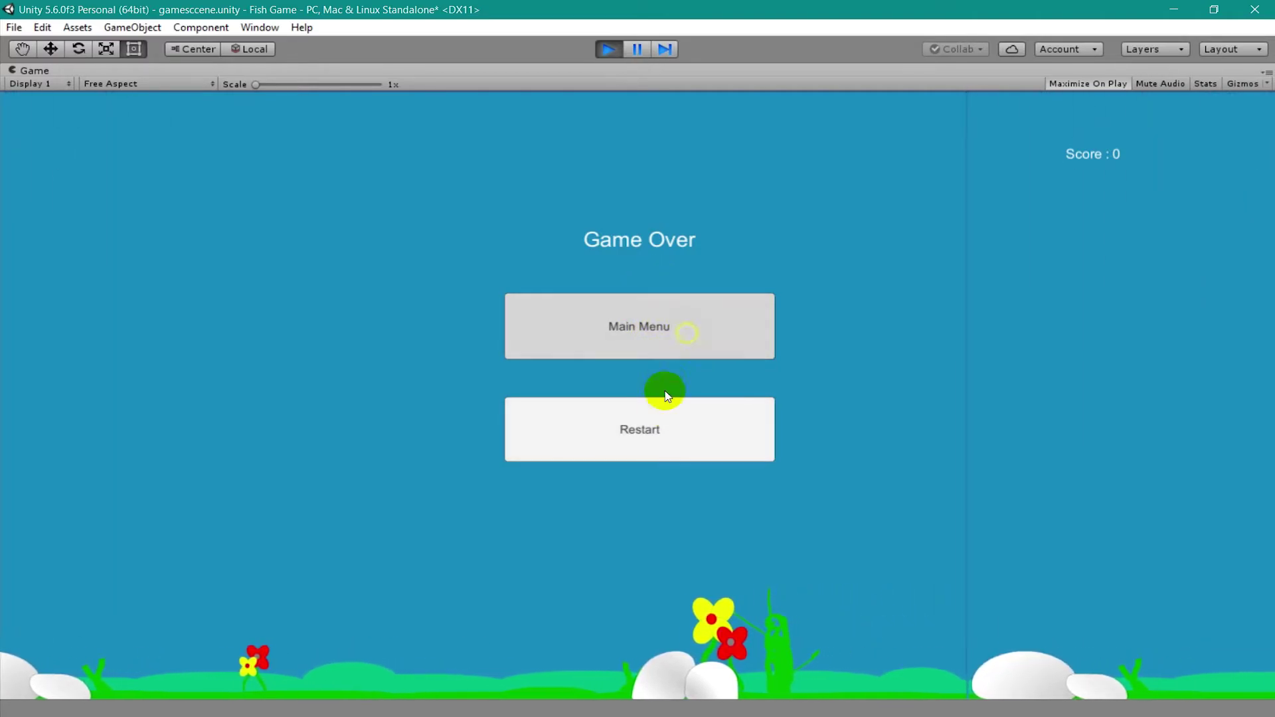
pyautogui.click(660, 405)
pyautogui.click(608, 49)
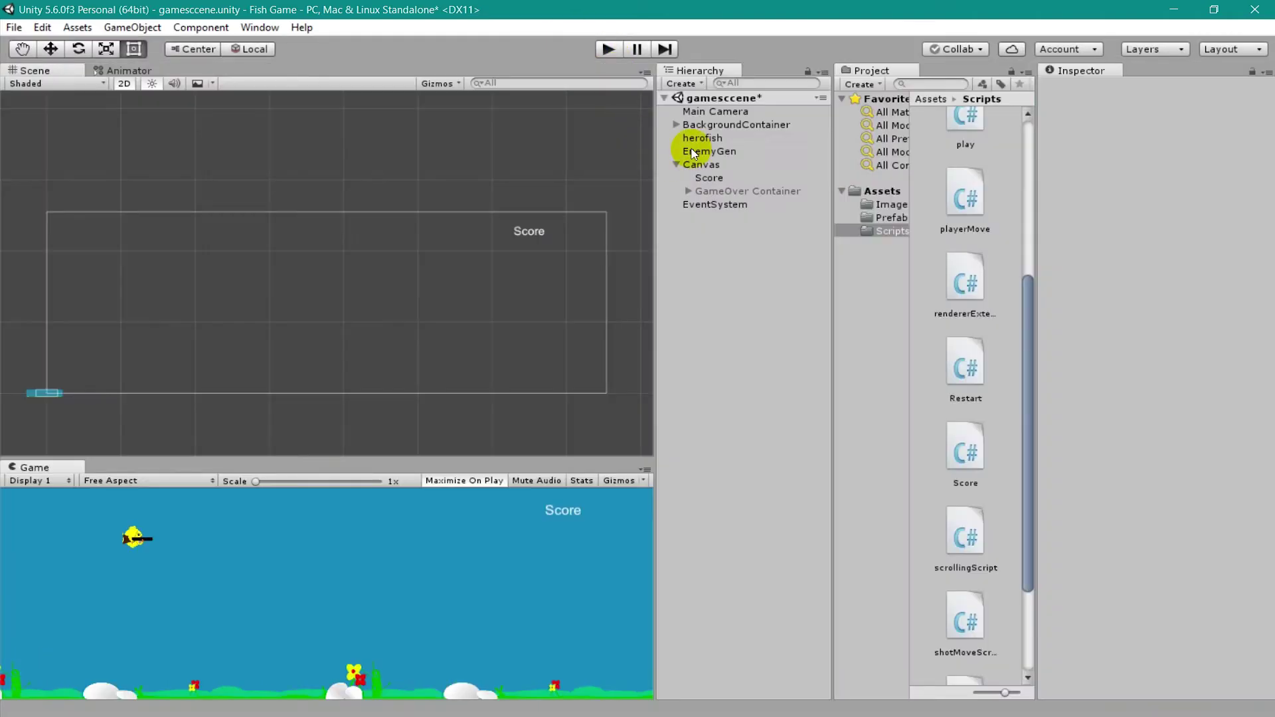
# Step: Expand the GameOver Container and examine the MainMenu button's components down to its On Click list
pyautogui.click(687, 192)
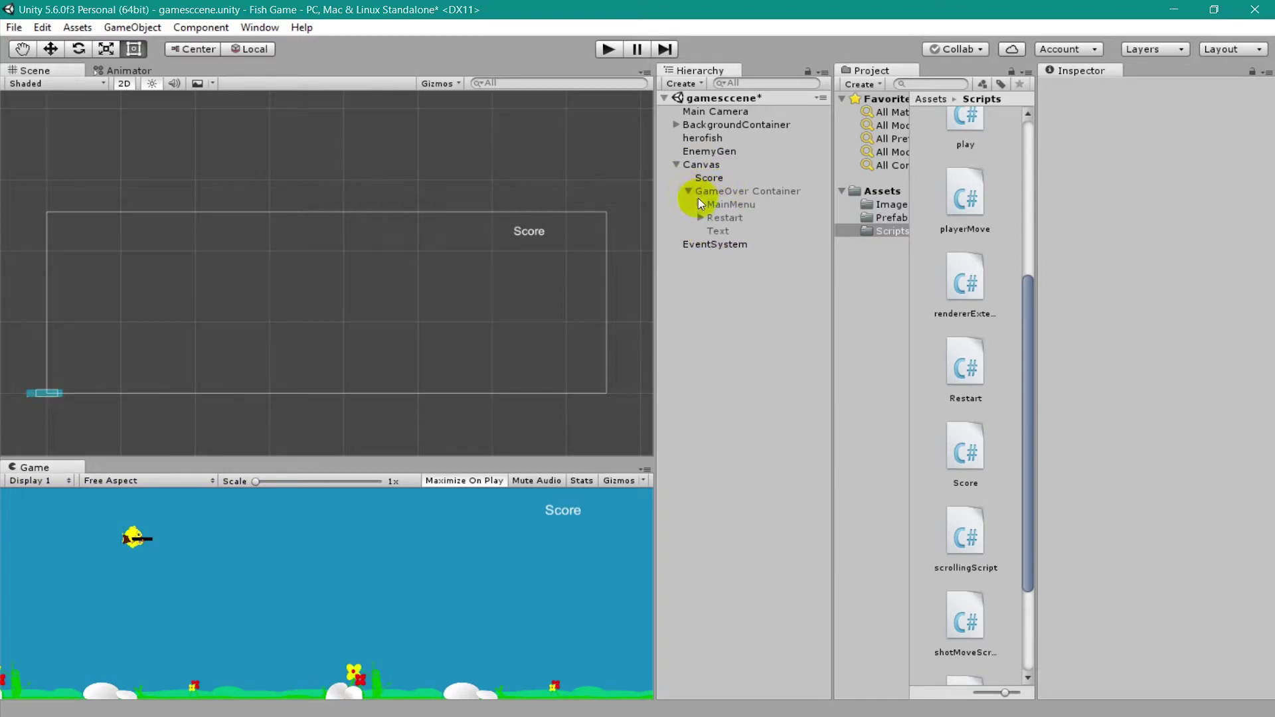
pyautogui.click(688, 192)
pyautogui.click(683, 193)
pyautogui.click(688, 192)
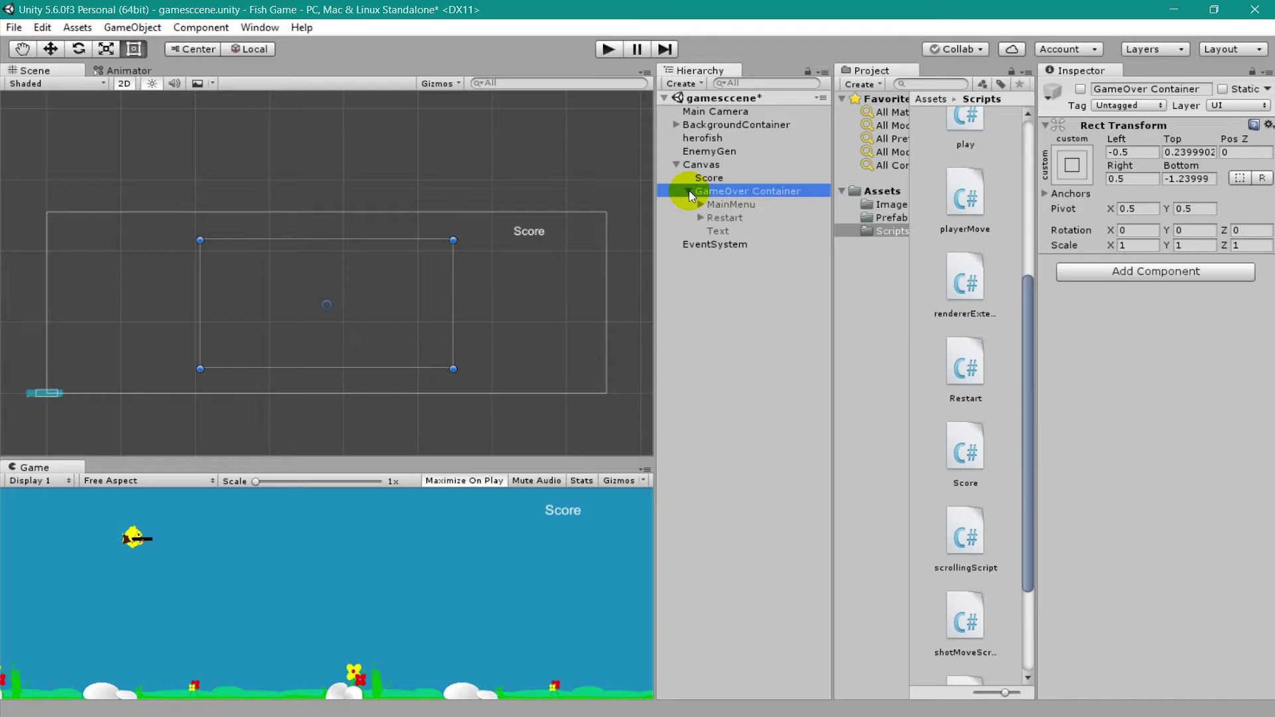
pyautogui.click(730, 205)
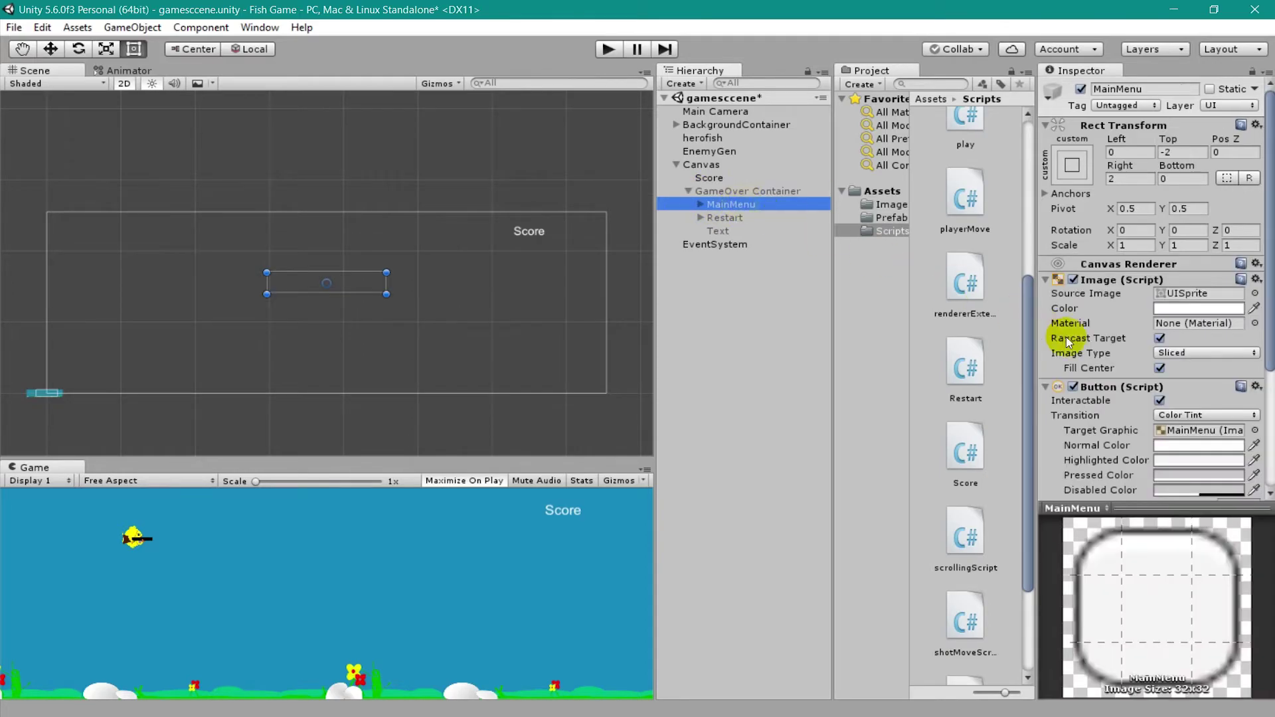
pyautogui.scroll(-5, 1144, 369)
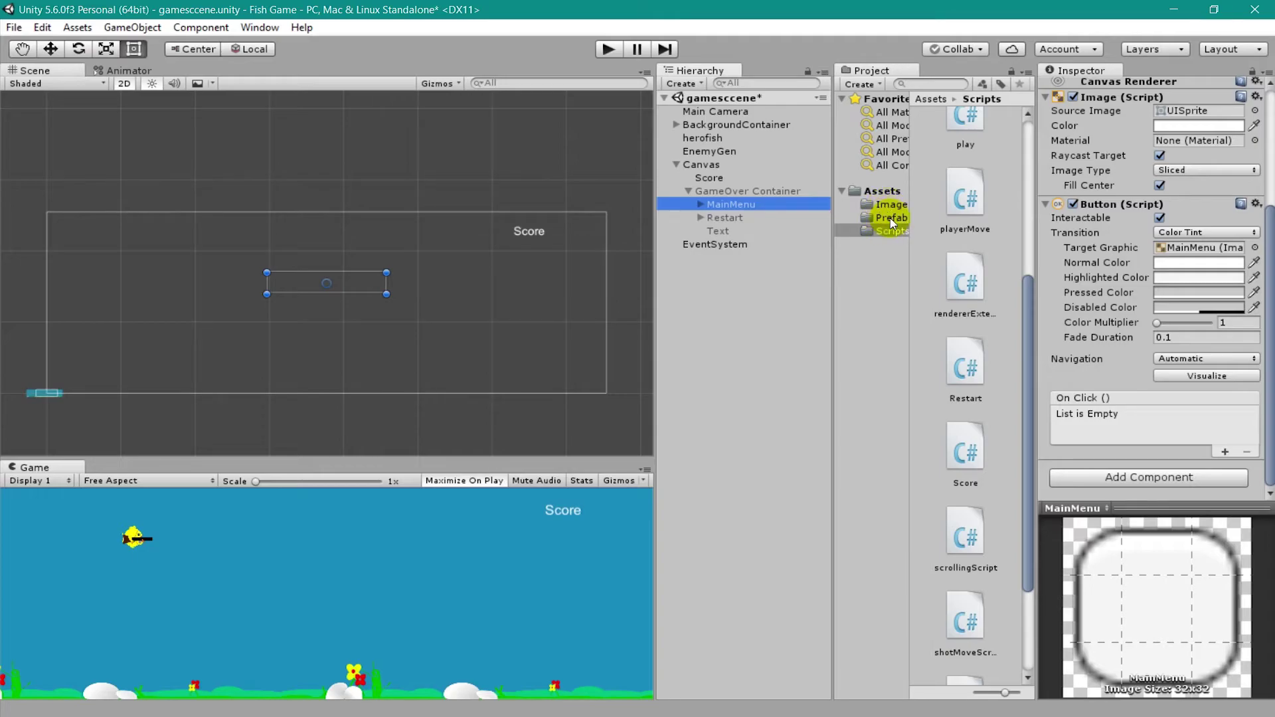
# Step: Attach the mainmenu script from the Scripts folder to the MainMenu button and check it among the button's components
pyautogui.scroll(-2, 956, 299)
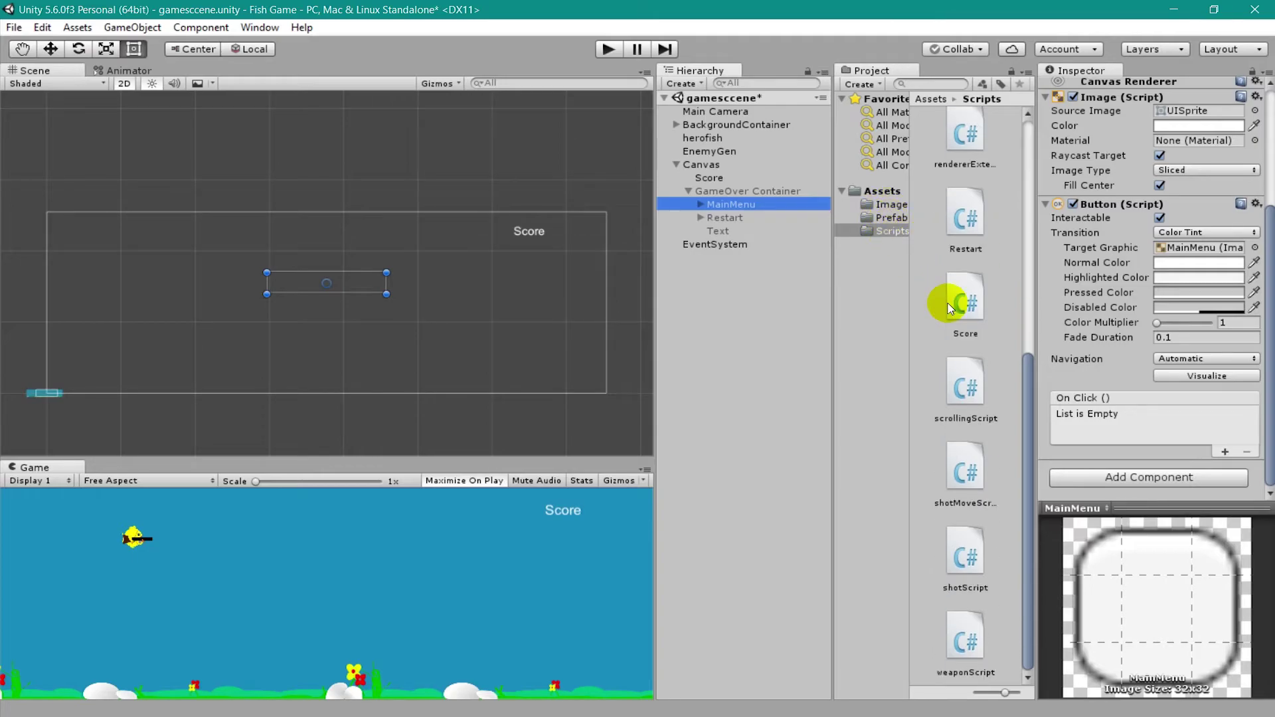
pyautogui.scroll(3, 970, 347)
pyautogui.scroll(3, 969, 342)
pyautogui.click(971, 335)
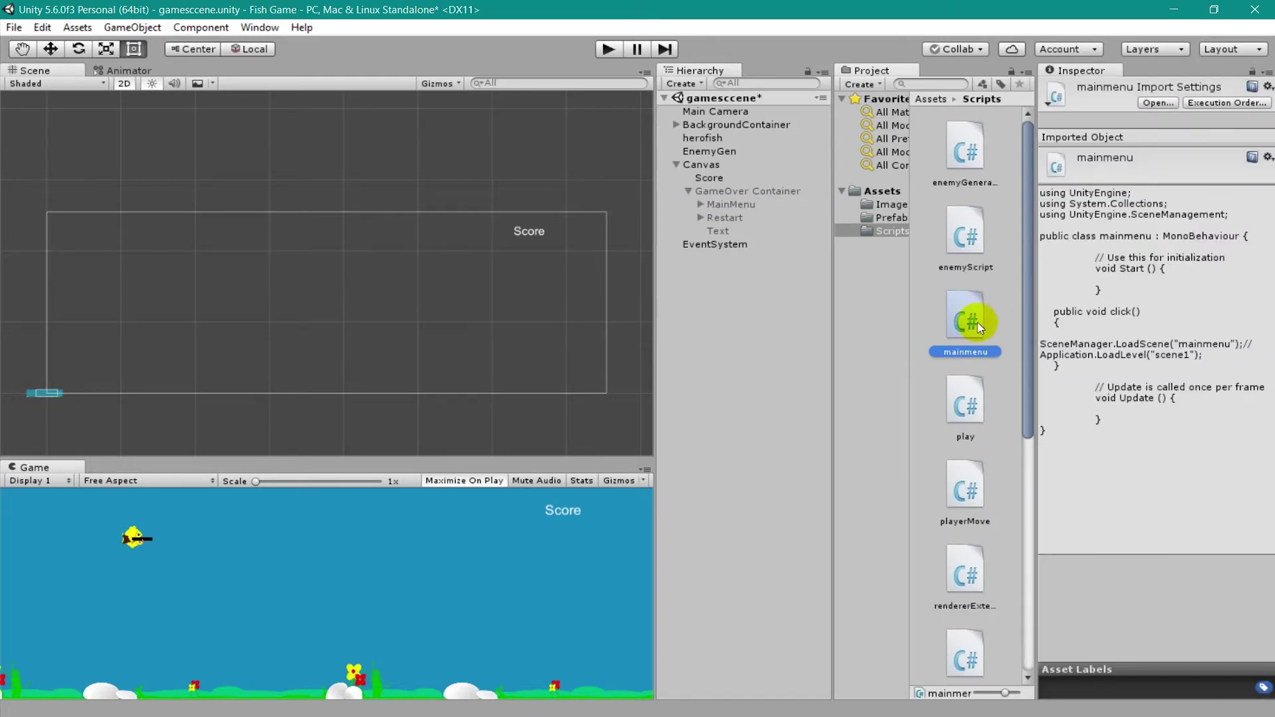
pyautogui.click(743, 205)
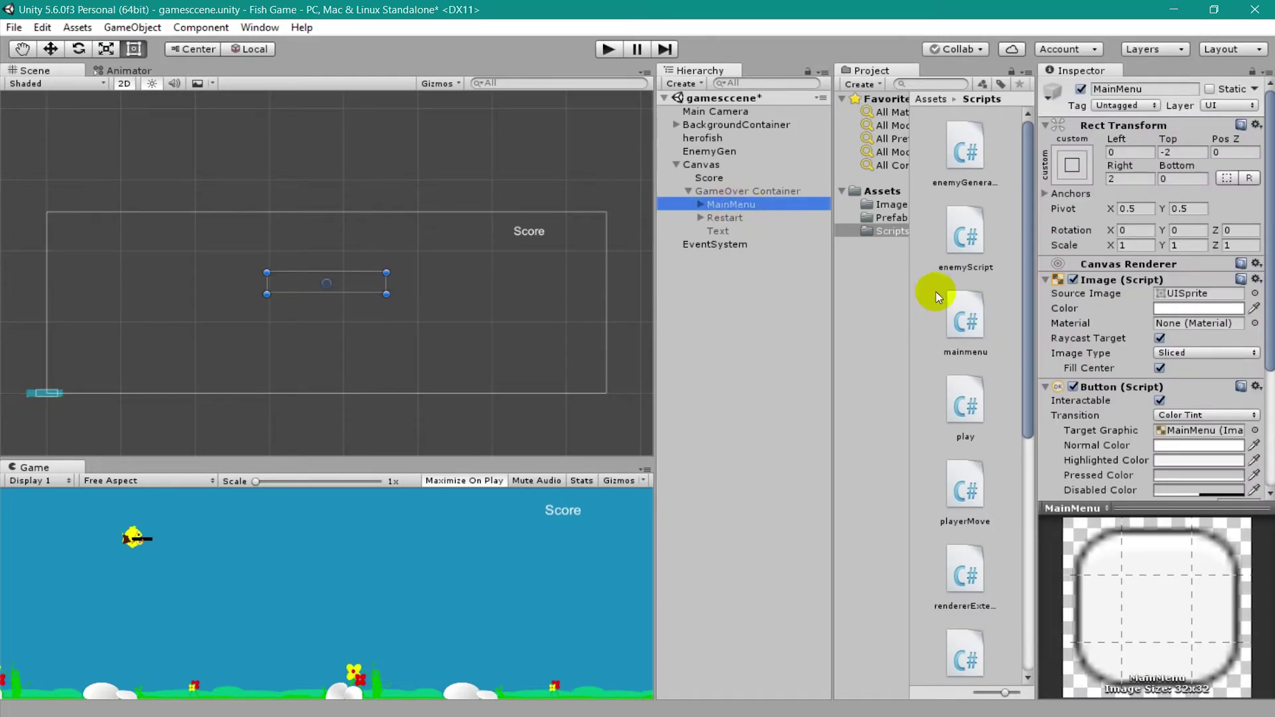
pyautogui.moveTo(962, 322); pyautogui.dragTo(753, 206)
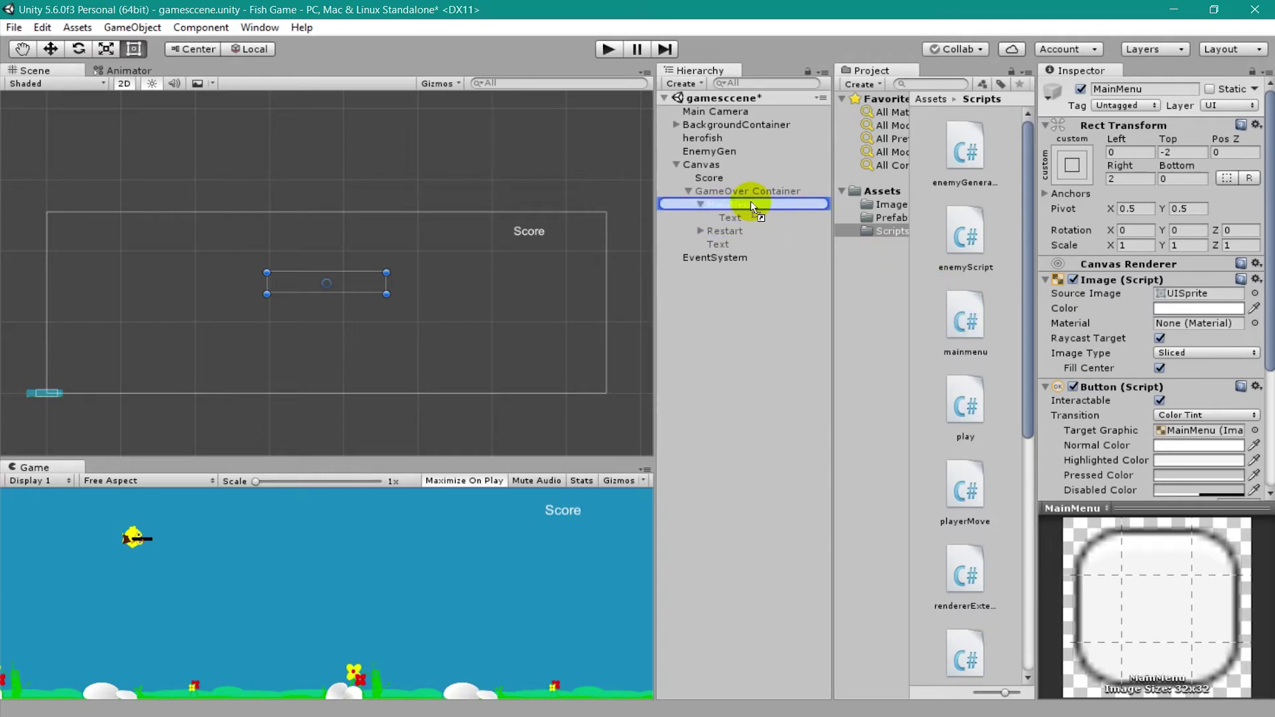
pyautogui.moveTo(753, 205); pyautogui.dragTo(747, 203)
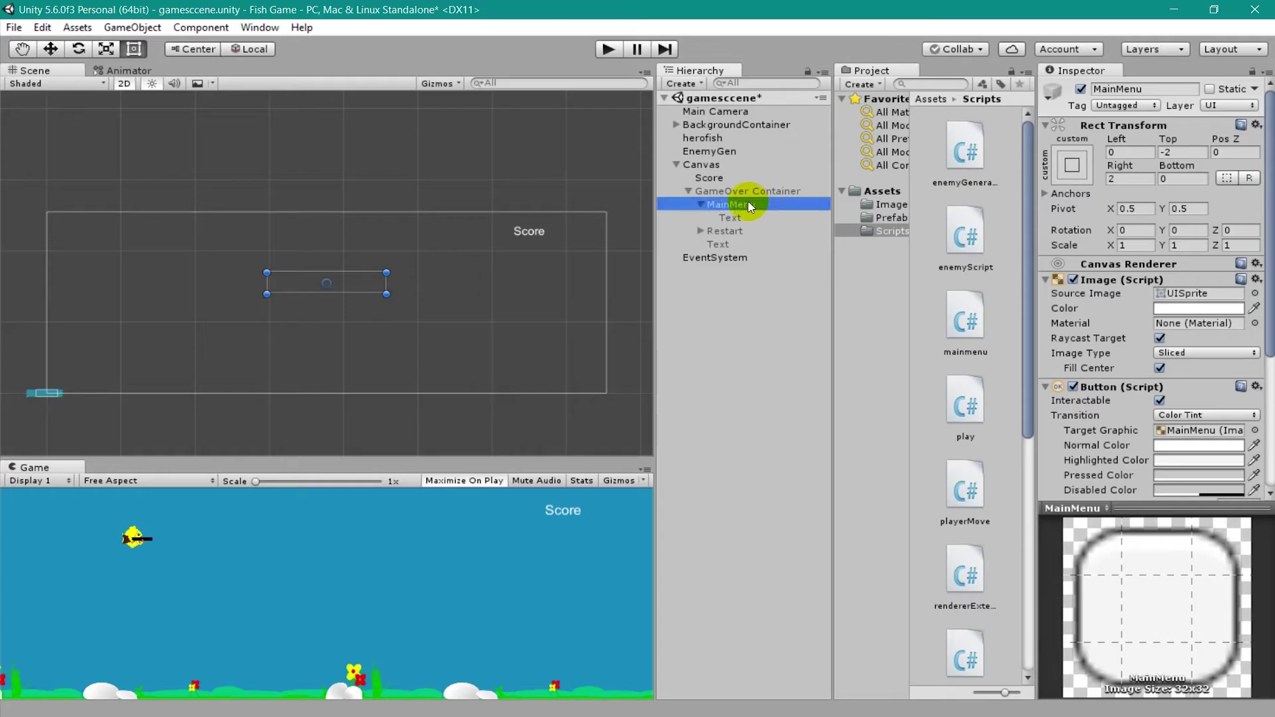
pyautogui.scroll(-5, 1133, 347)
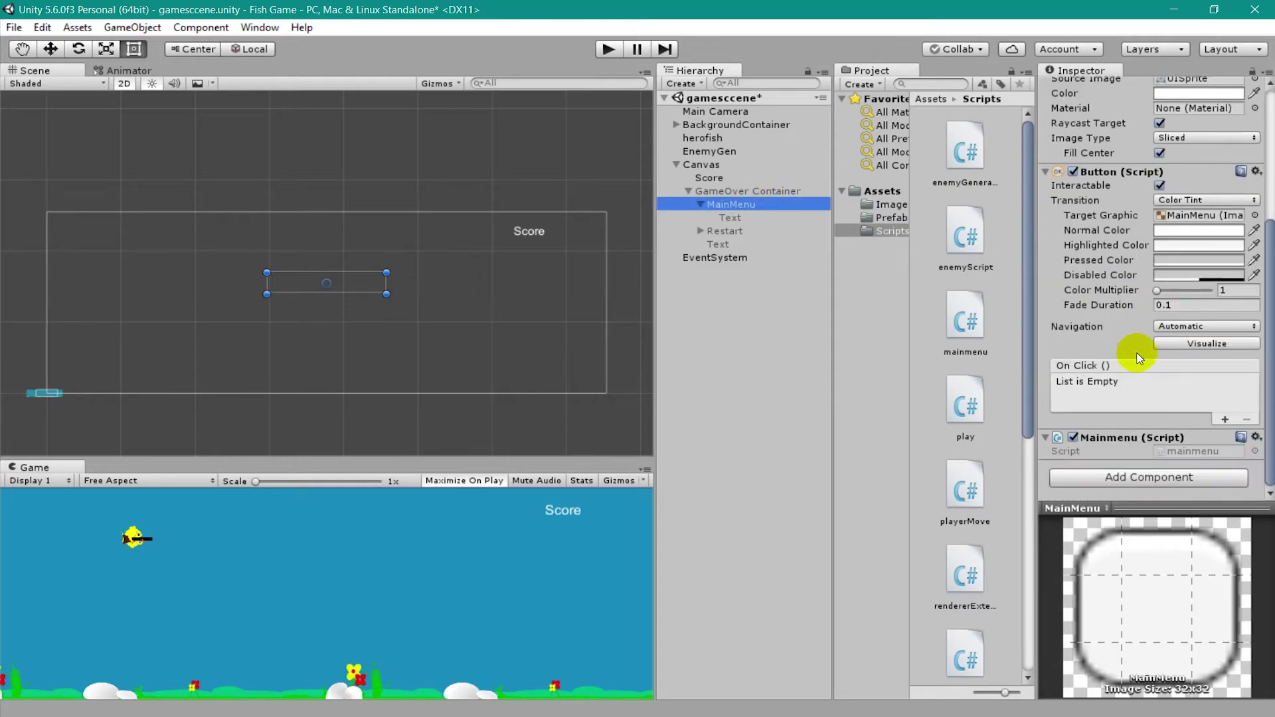
pyautogui.click(1134, 479)
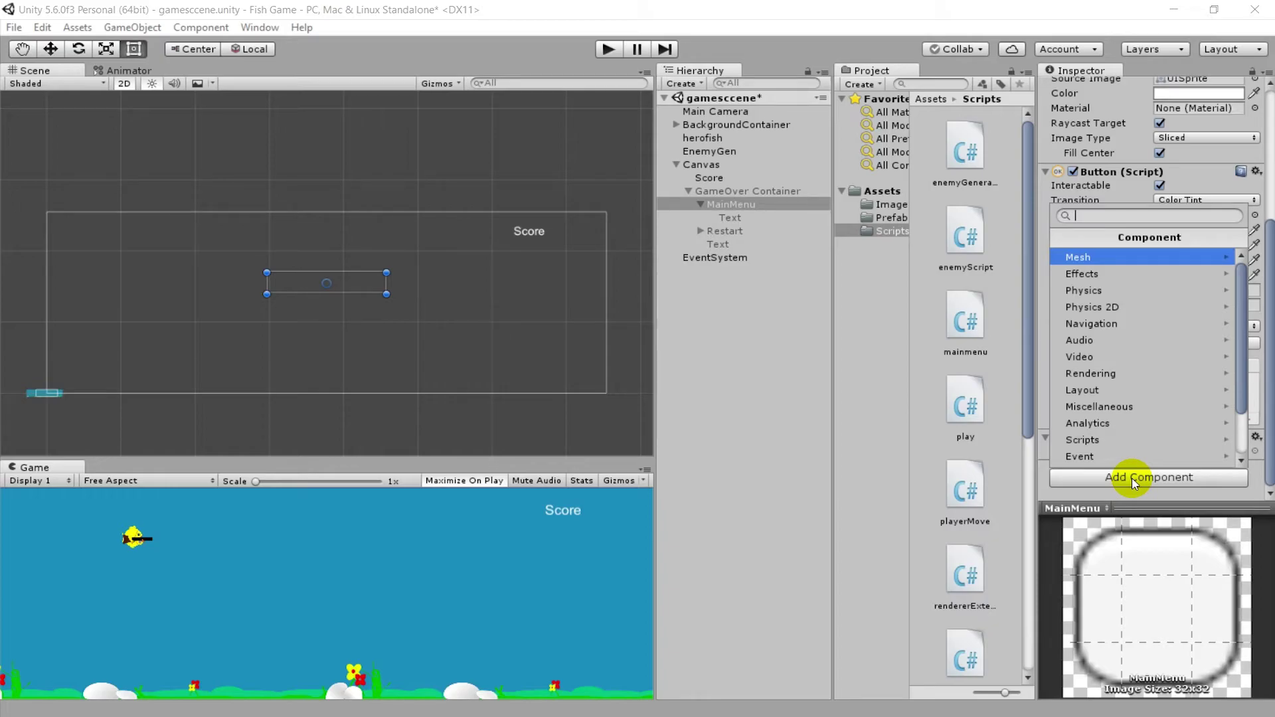
pyautogui.click(1120, 468)
pyautogui.click(1155, 478)
pyautogui.write('men')
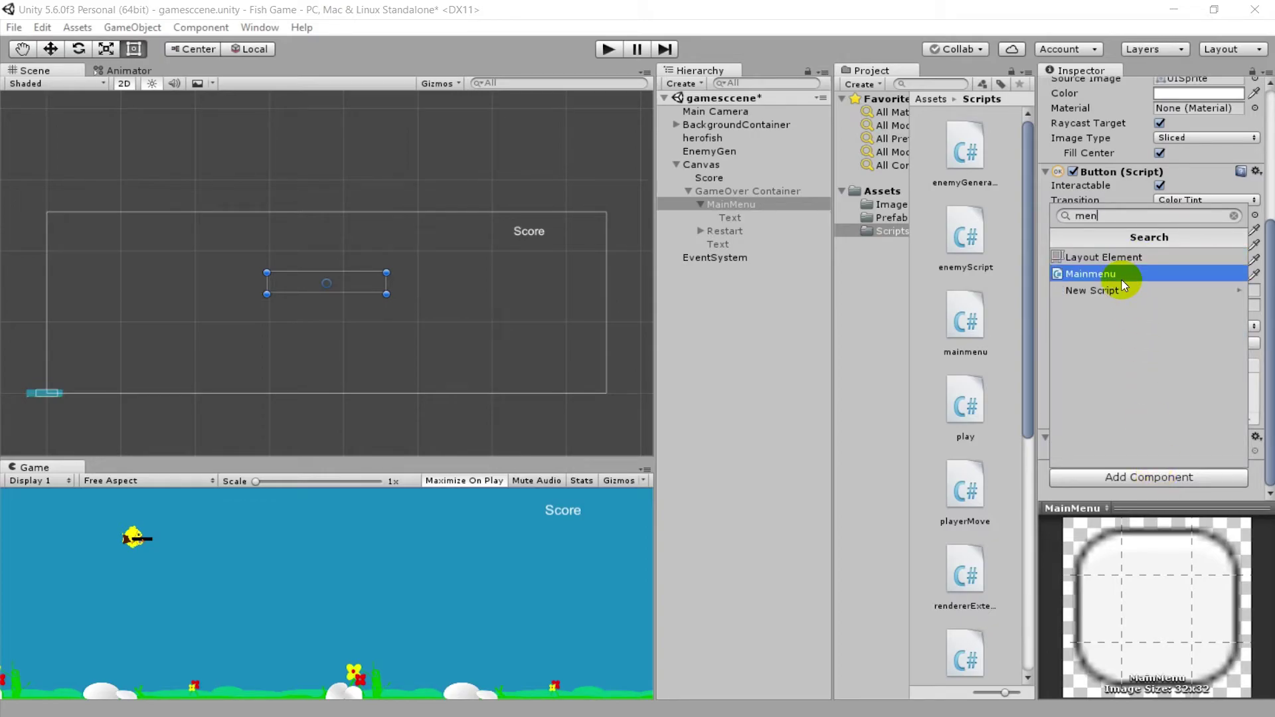
pyautogui.press('BackSpace')
pyautogui.press('BackSpace')
pyautogui.press('BackSpace')
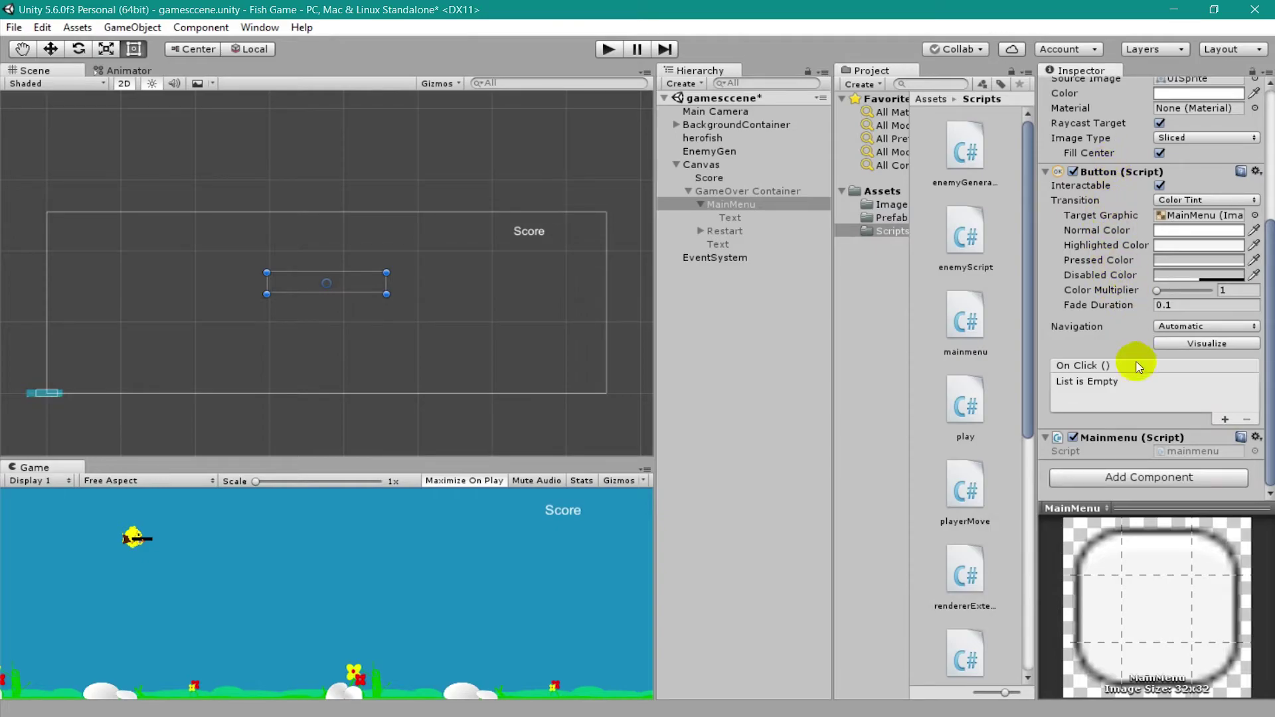
# Step: Add an On Click entry to the MainMenu button and assign the MainMenu game object as its target
pyautogui.click(1225, 419)
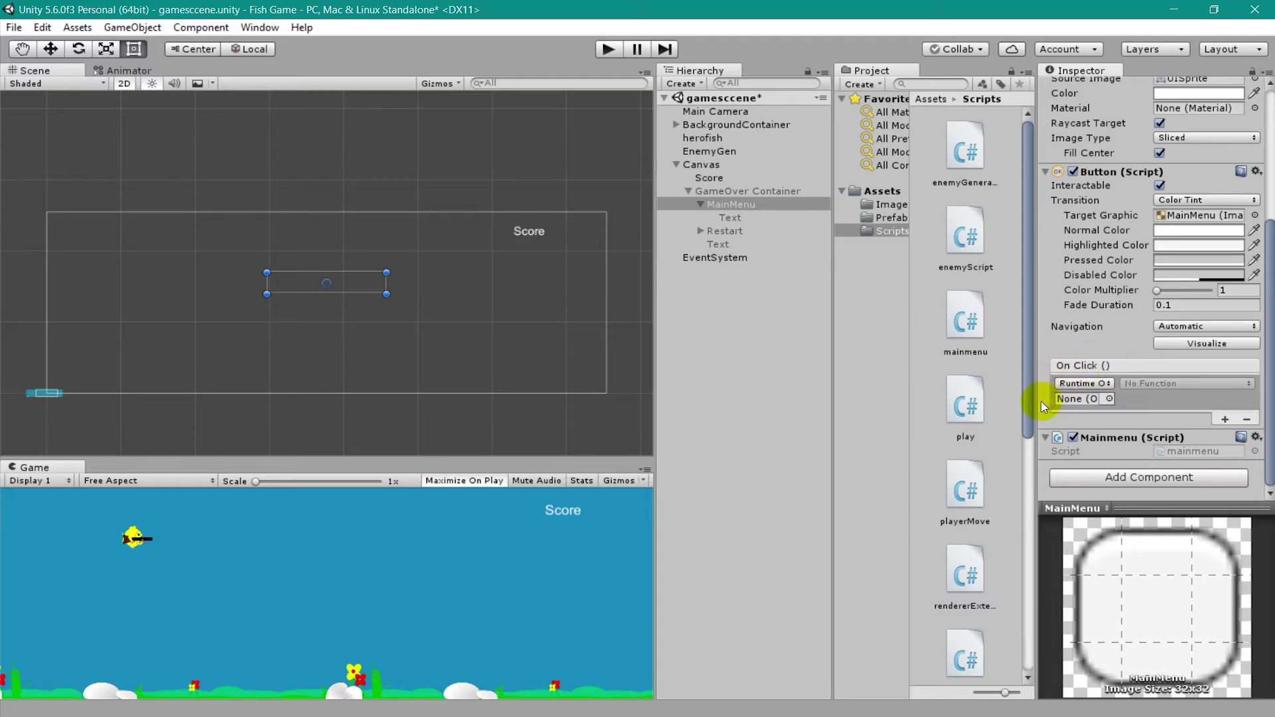
pyautogui.moveTo(1037, 401); pyautogui.dragTo(835, 402)
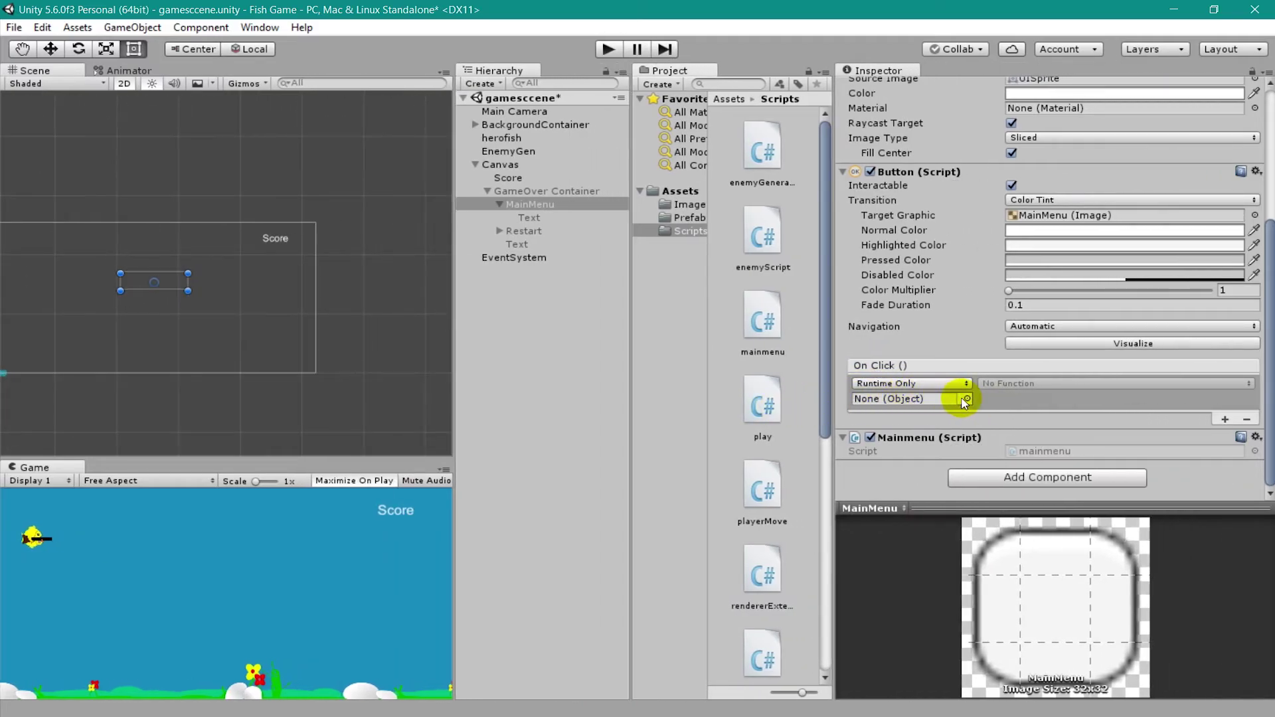
pyautogui.click(870, 399)
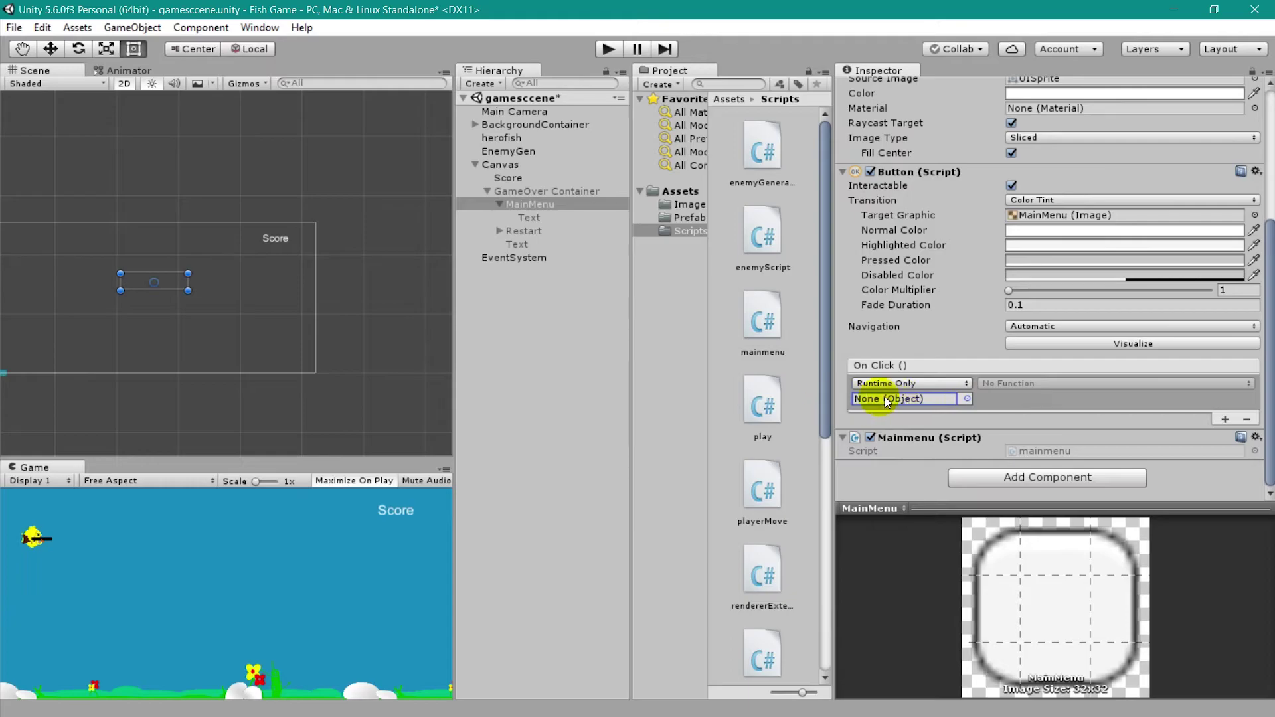
pyautogui.click(967, 399)
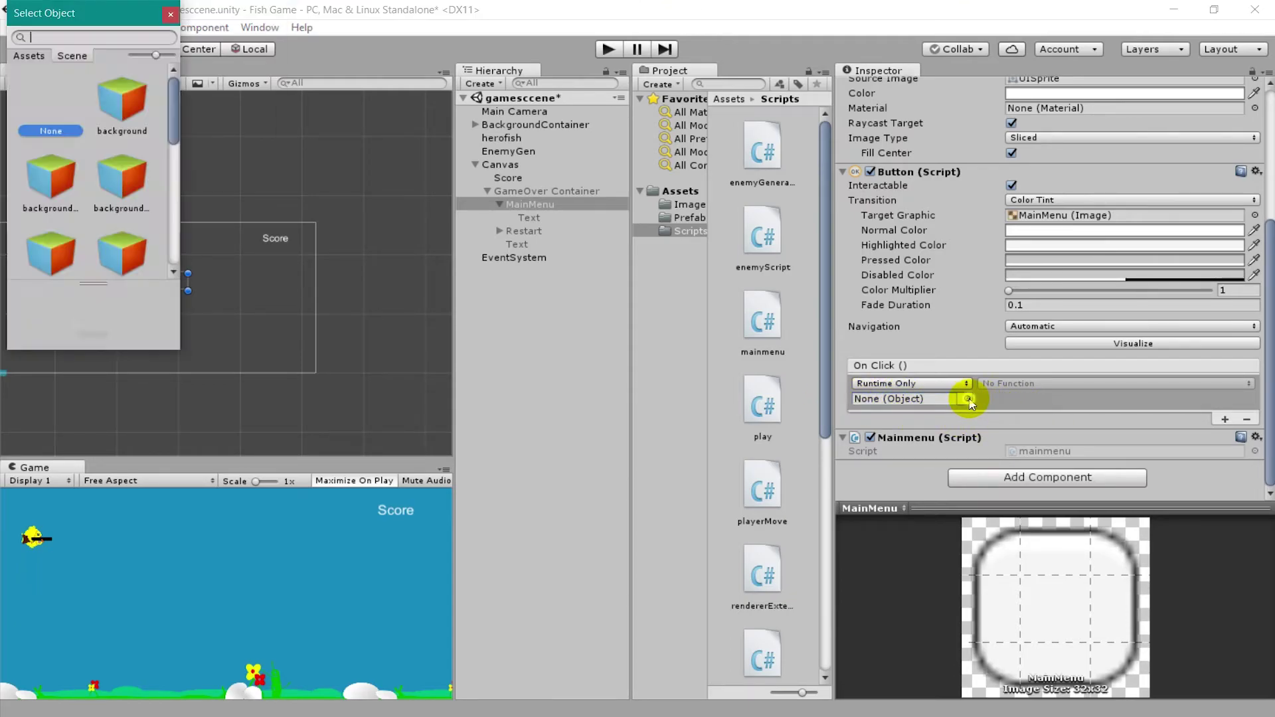
pyautogui.scroll(-5, 111, 192)
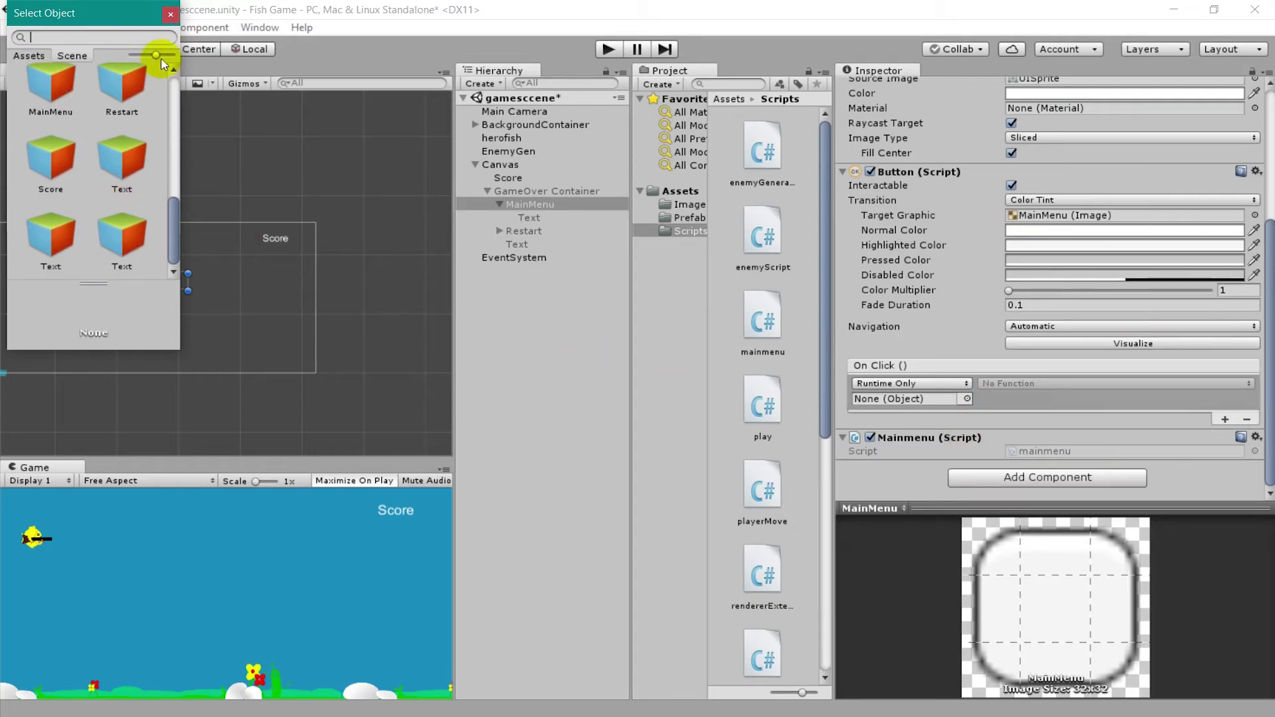
pyautogui.scroll(3, 142, 90)
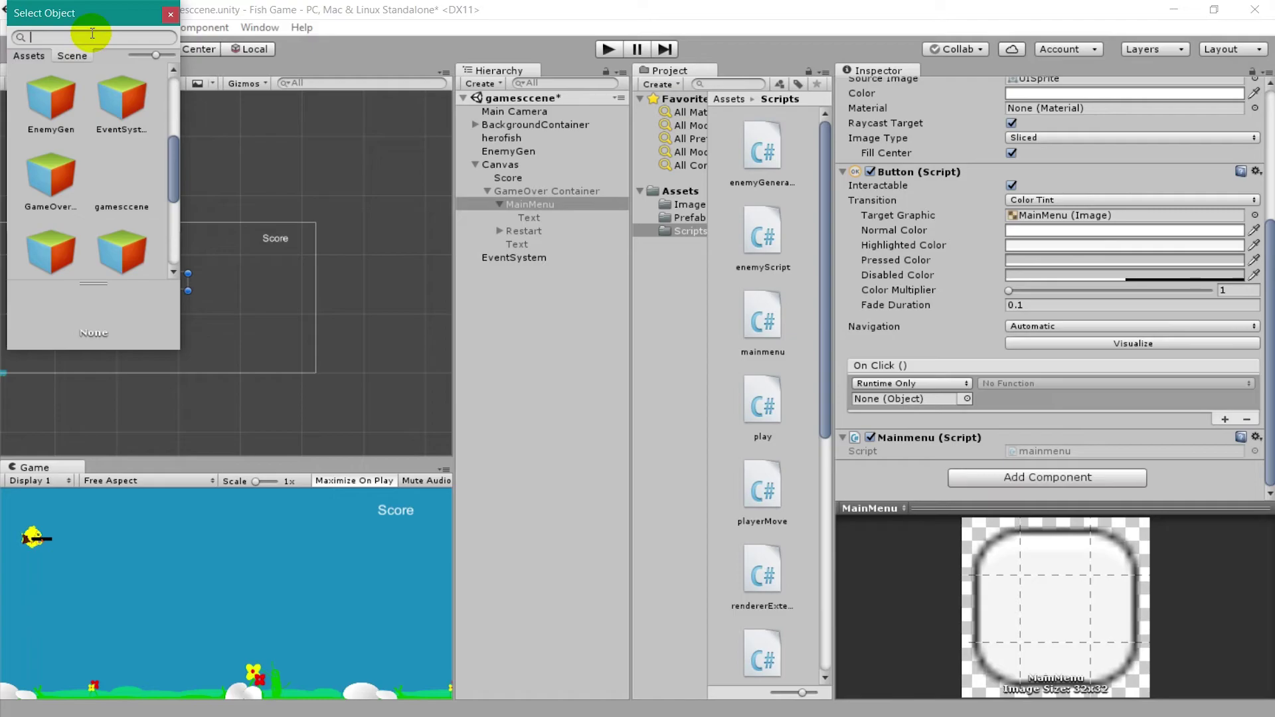
pyautogui.write('ma')
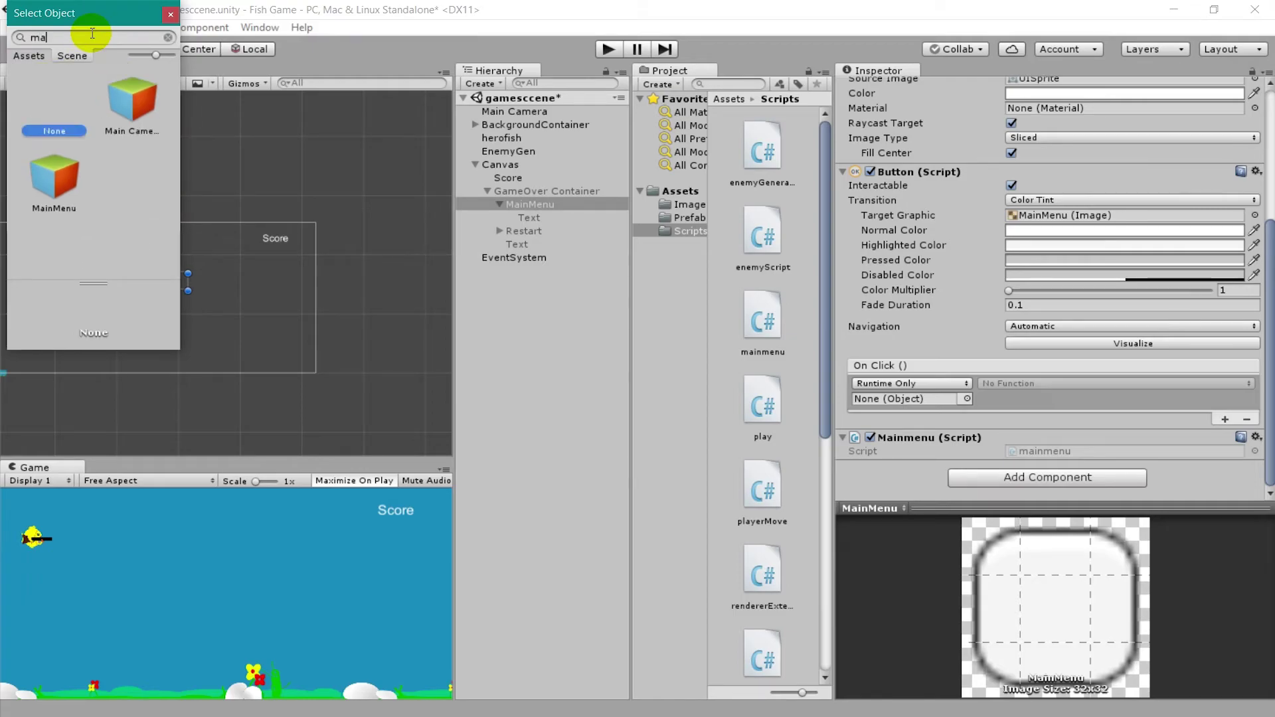
pyautogui.click(50, 176)
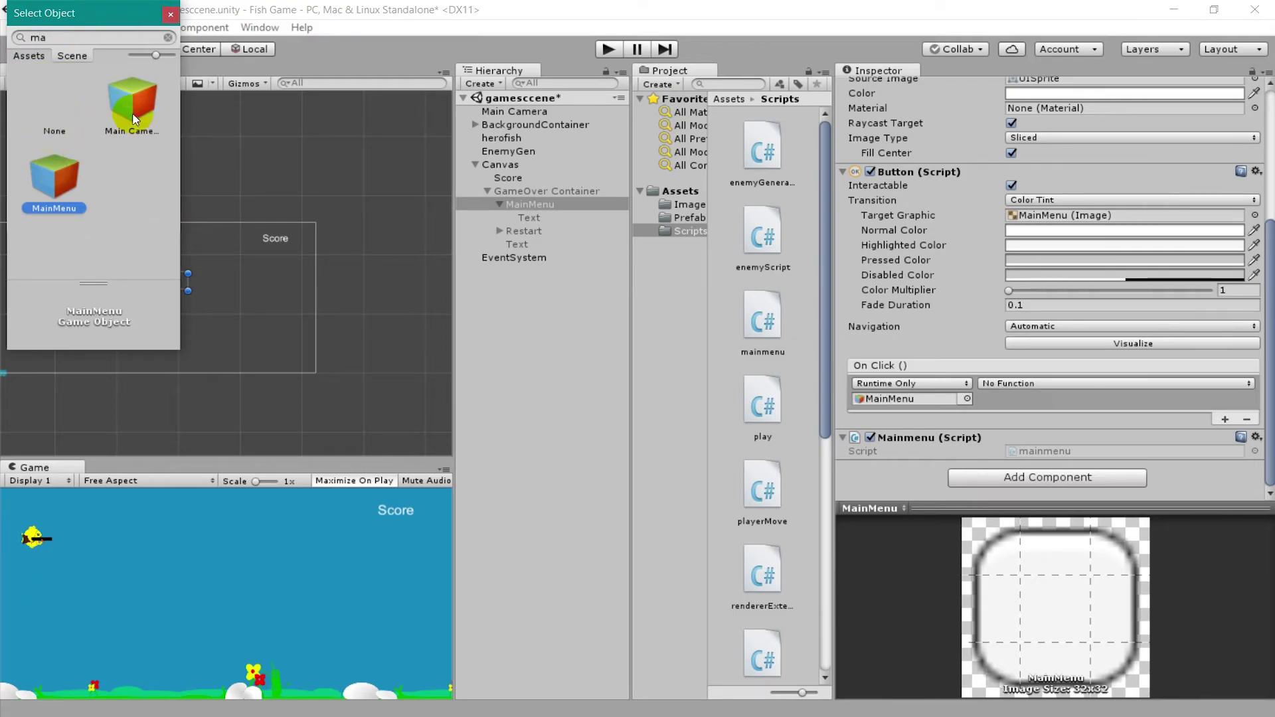
pyautogui.click(170, 15)
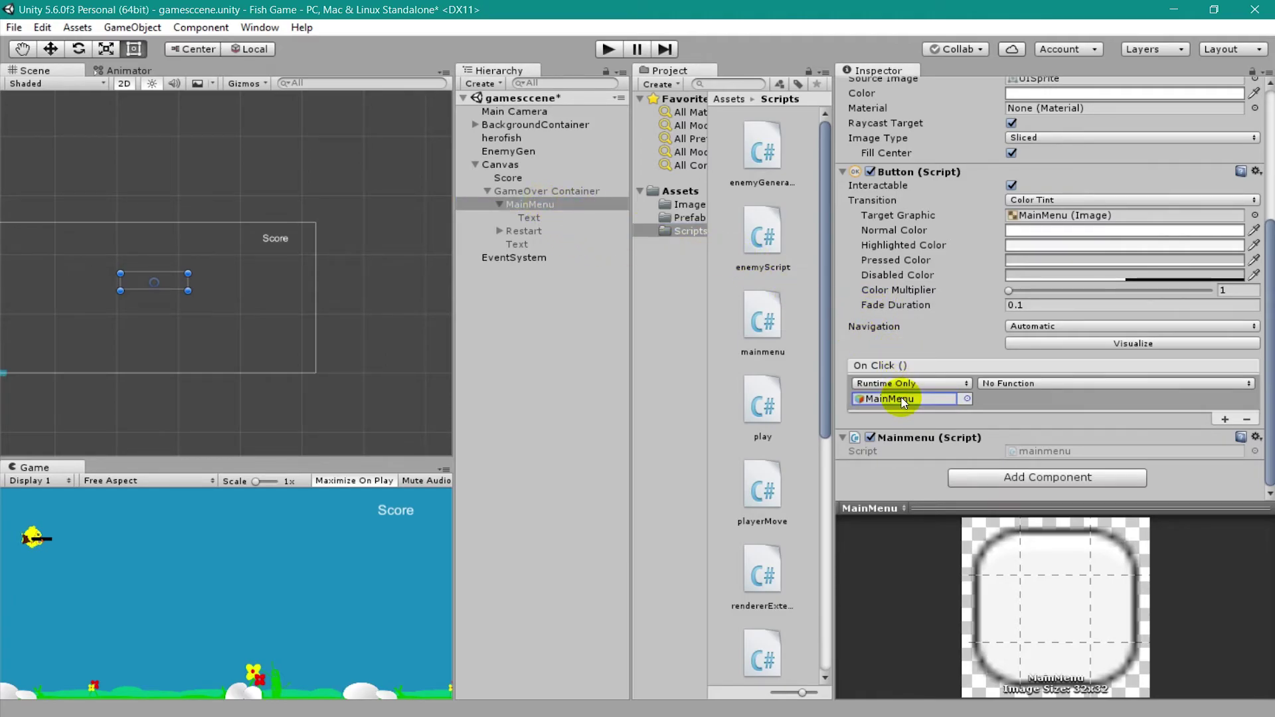
# Step: Set the MainMenu button's On Click function to click() of the mainmenu script
pyautogui.click(1037, 383)
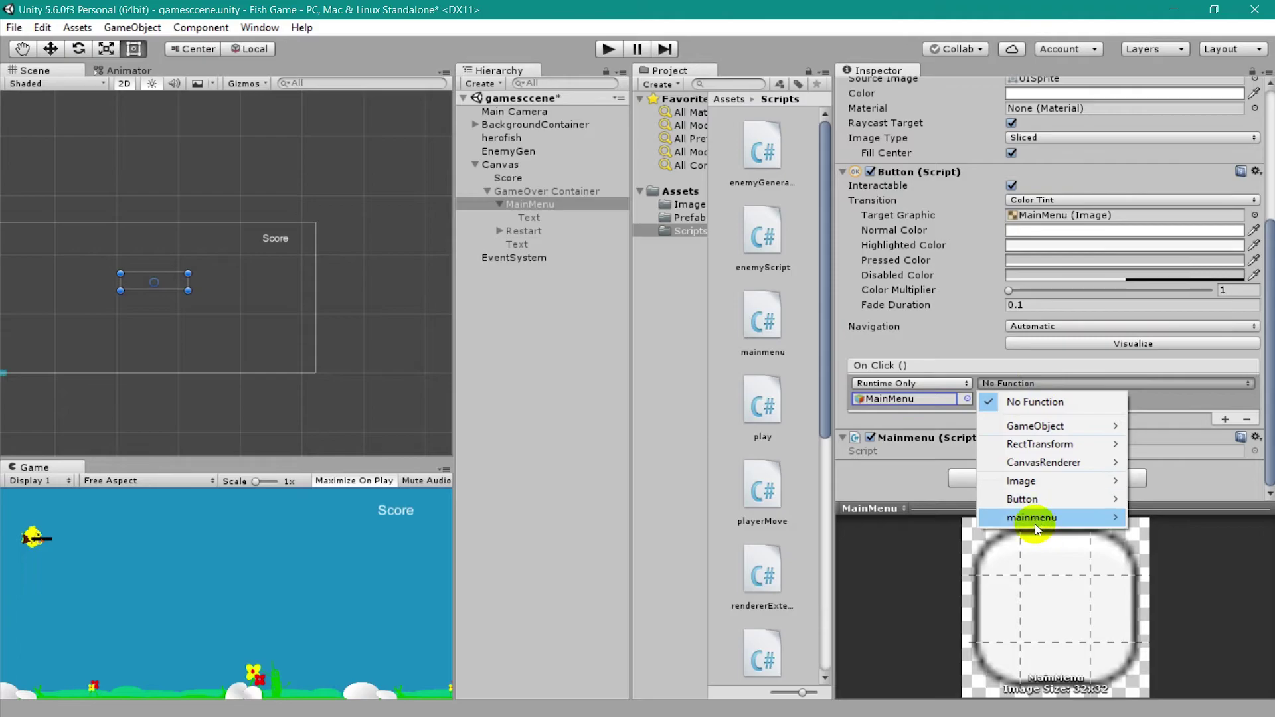
pyautogui.moveTo(1036, 524)
pyautogui.click(1098, 371)
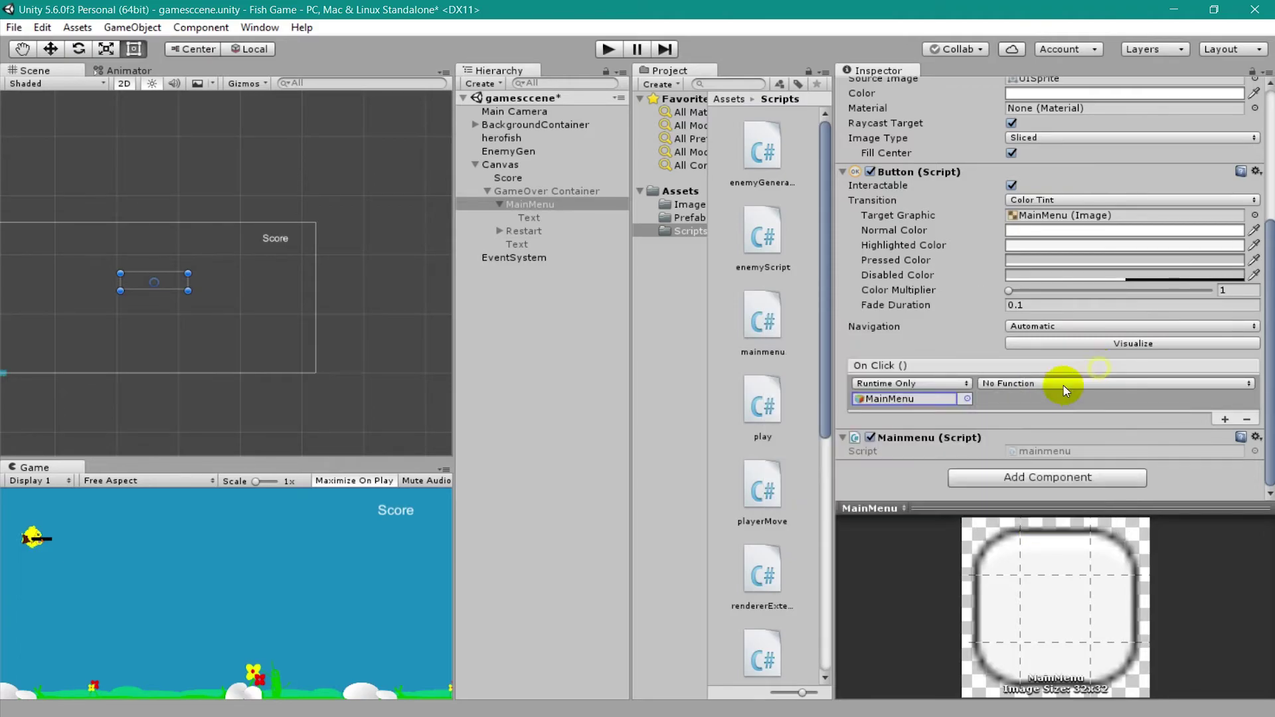
pyautogui.click(1047, 385)
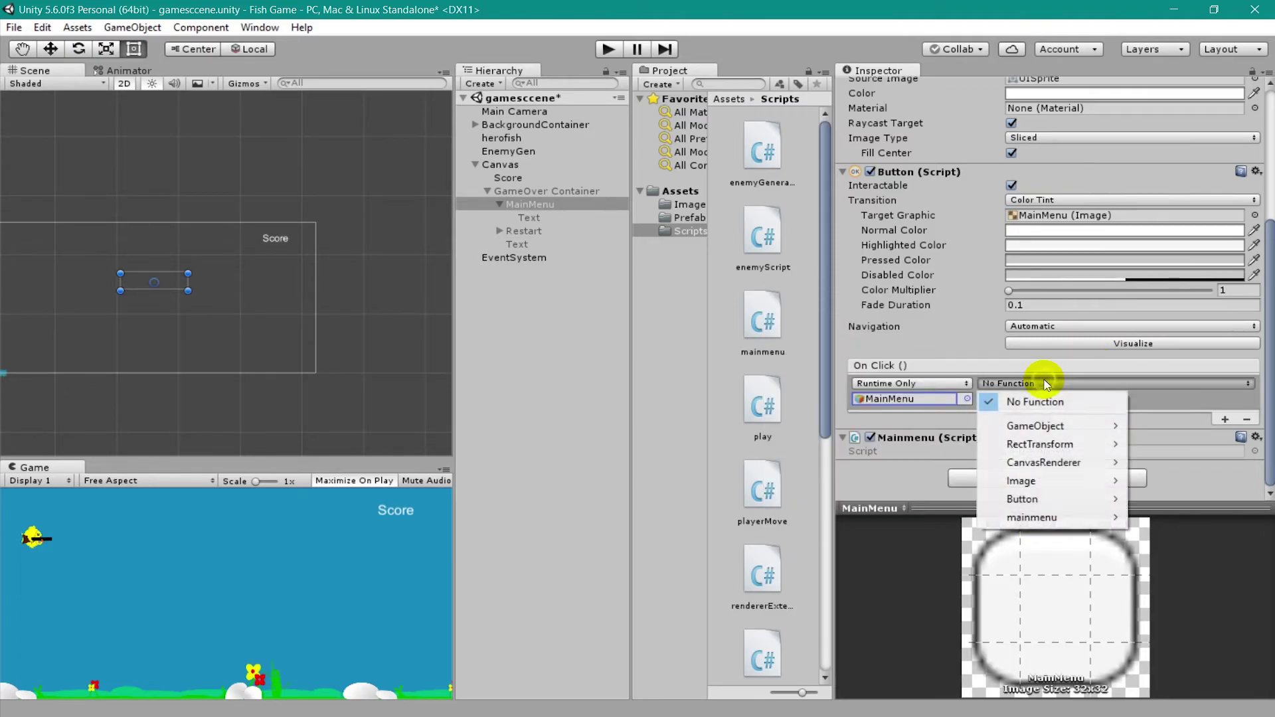
pyautogui.moveTo(1033, 519)
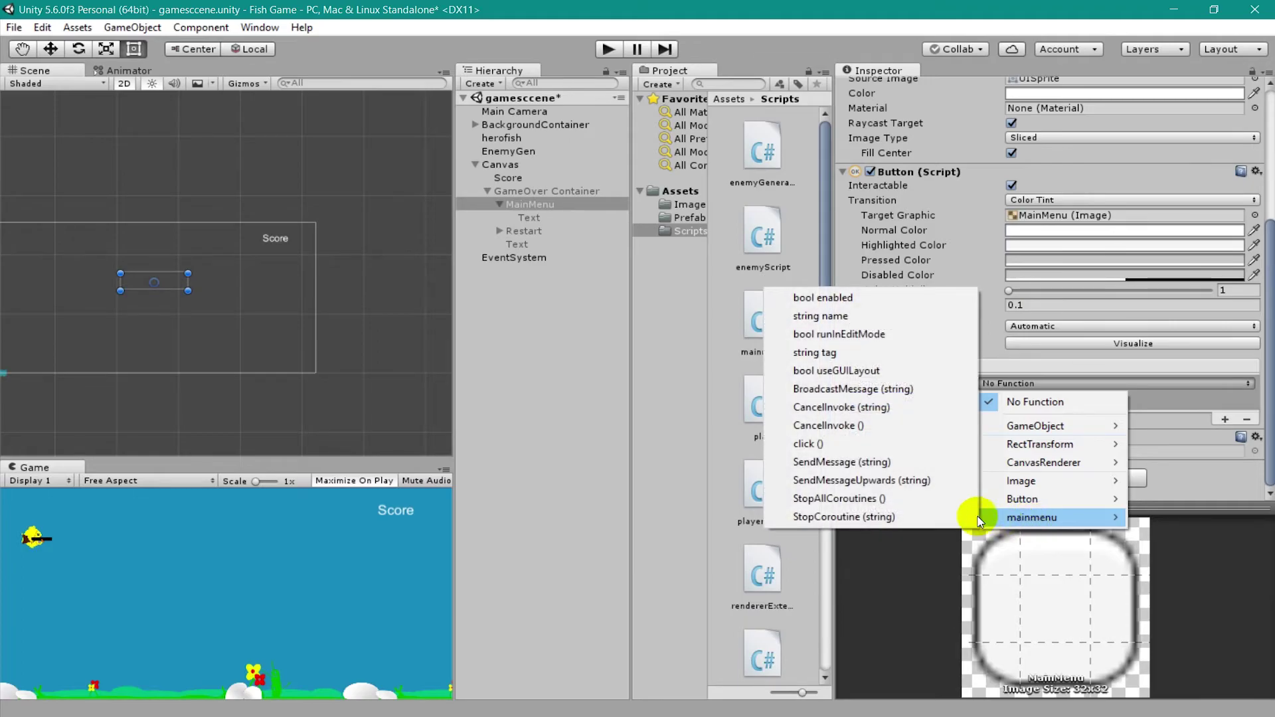
pyautogui.click(853, 445)
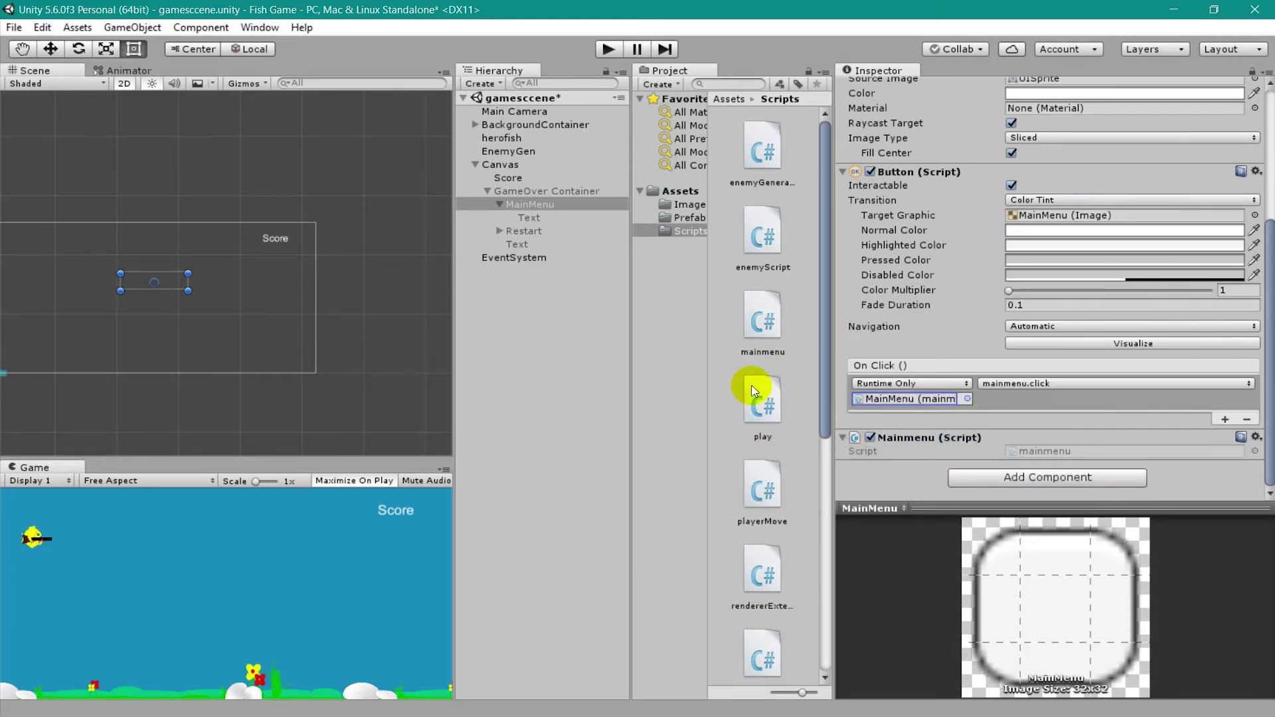
# Step: Open the mainmenu script in Visual Studio and examine the LoadScene call and scene name in its click() method
pyautogui.doubleClick(757, 320)
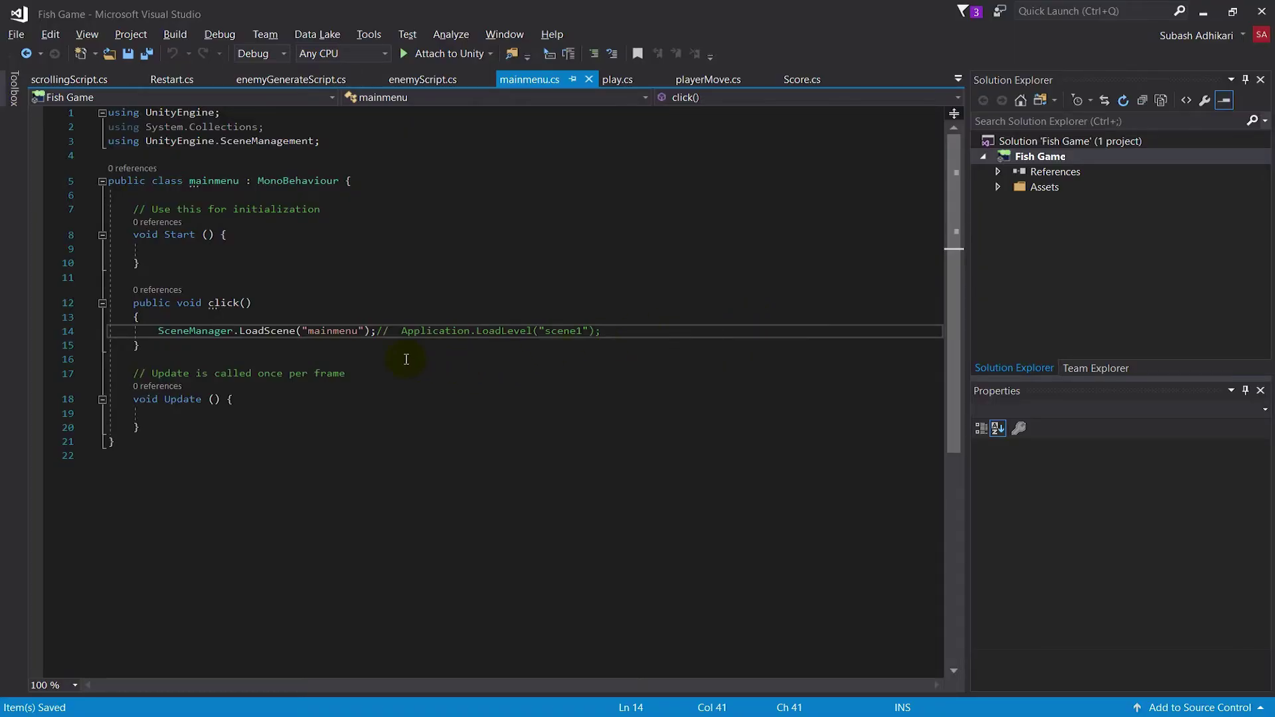
pyautogui.click(315, 356)
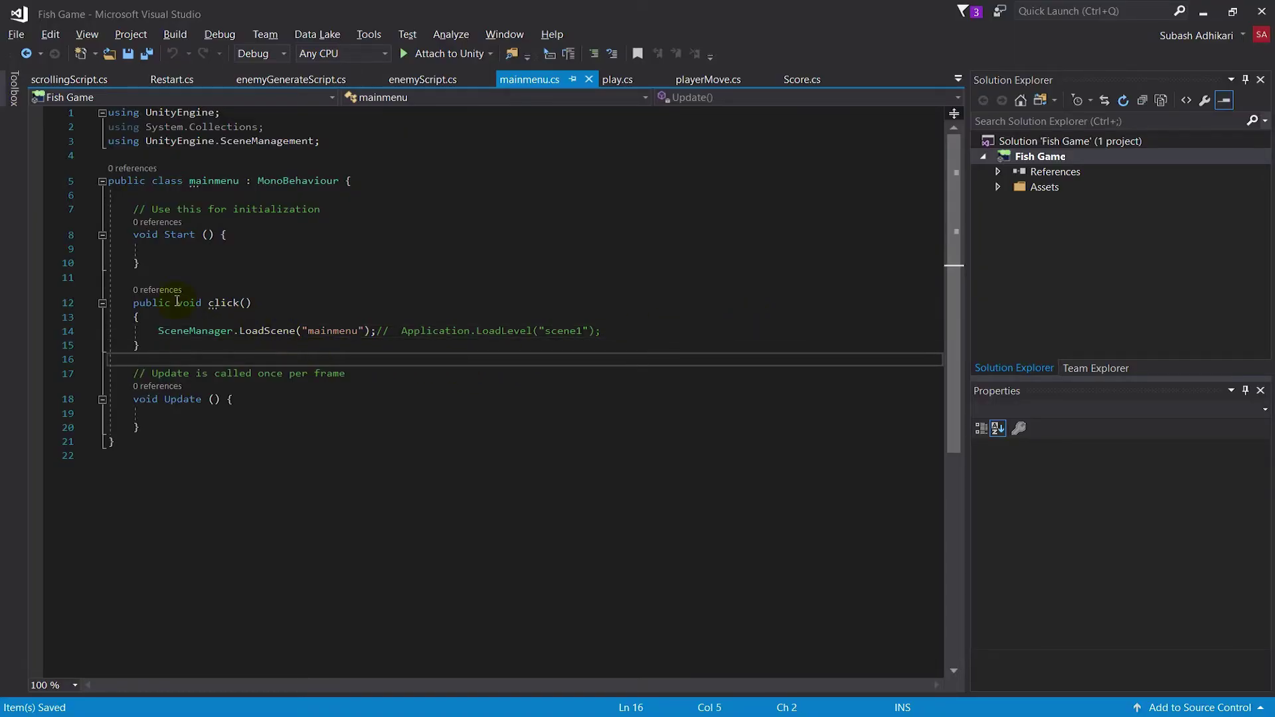
pyautogui.click(219, 303)
pyautogui.click(165, 330)
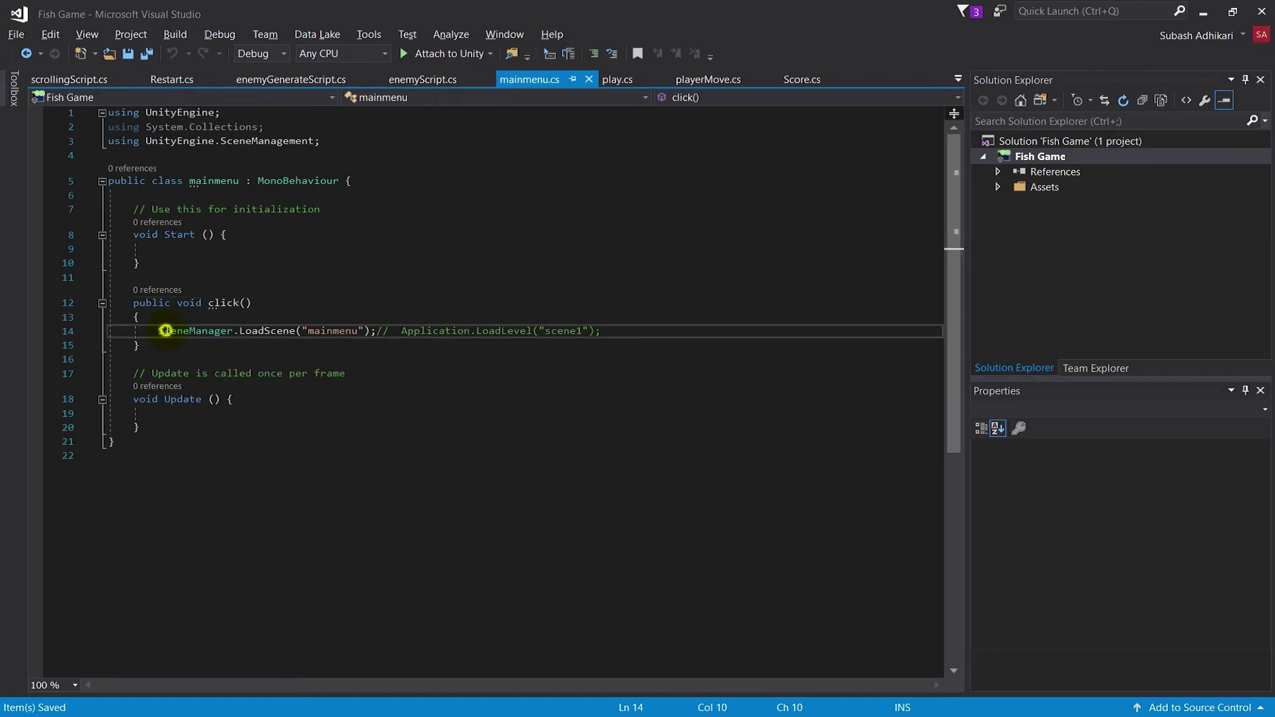
pyautogui.click(283, 330)
pyautogui.doubleClick(336, 330)
pyautogui.click(335, 358)
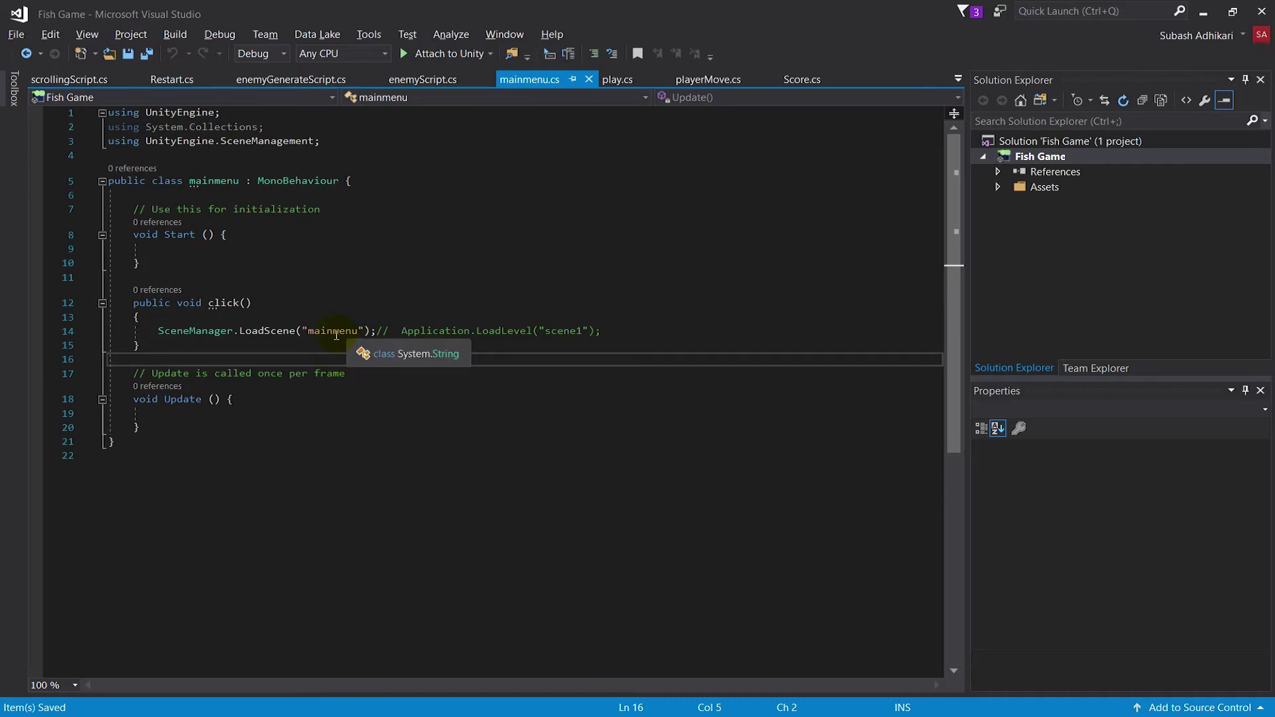
pyautogui.click(333, 330)
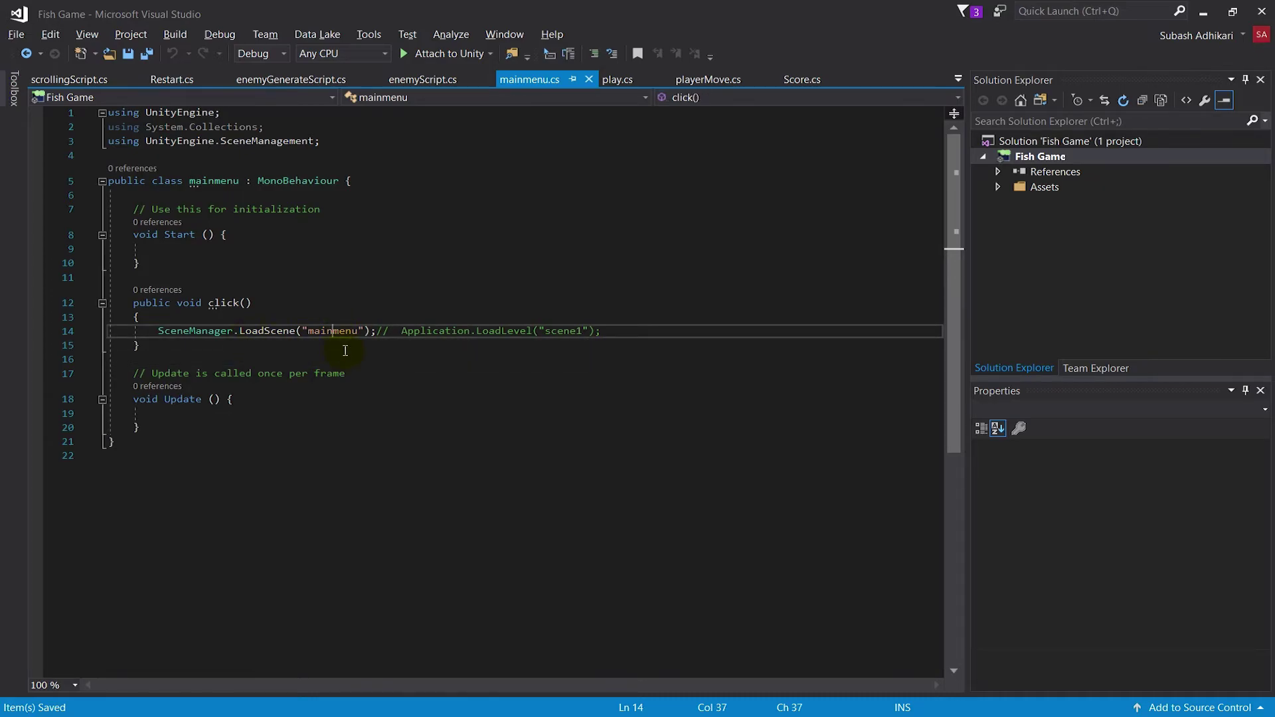
# Step: Switch back to Unity and attach the Restart script to the Restart button as a component
pyautogui.hotkey('alt', 'Tab')
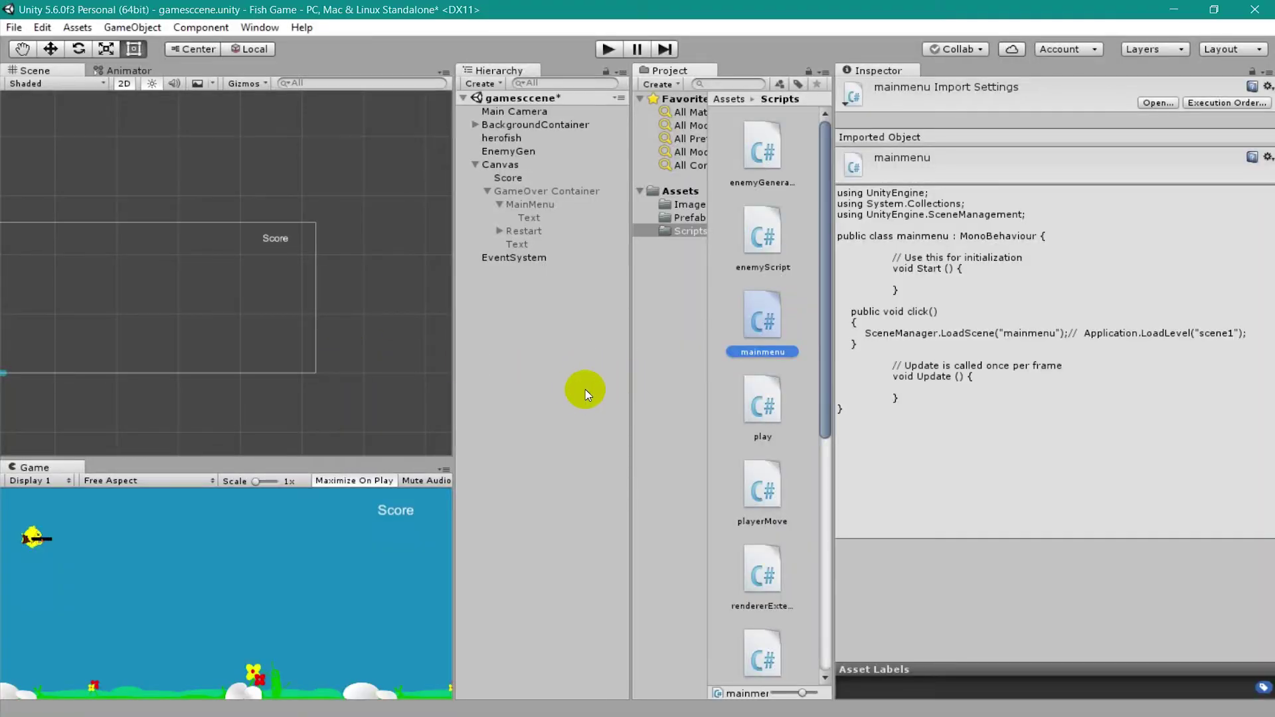
pyautogui.click(523, 232)
pyautogui.scroll(-5, 1081, 359)
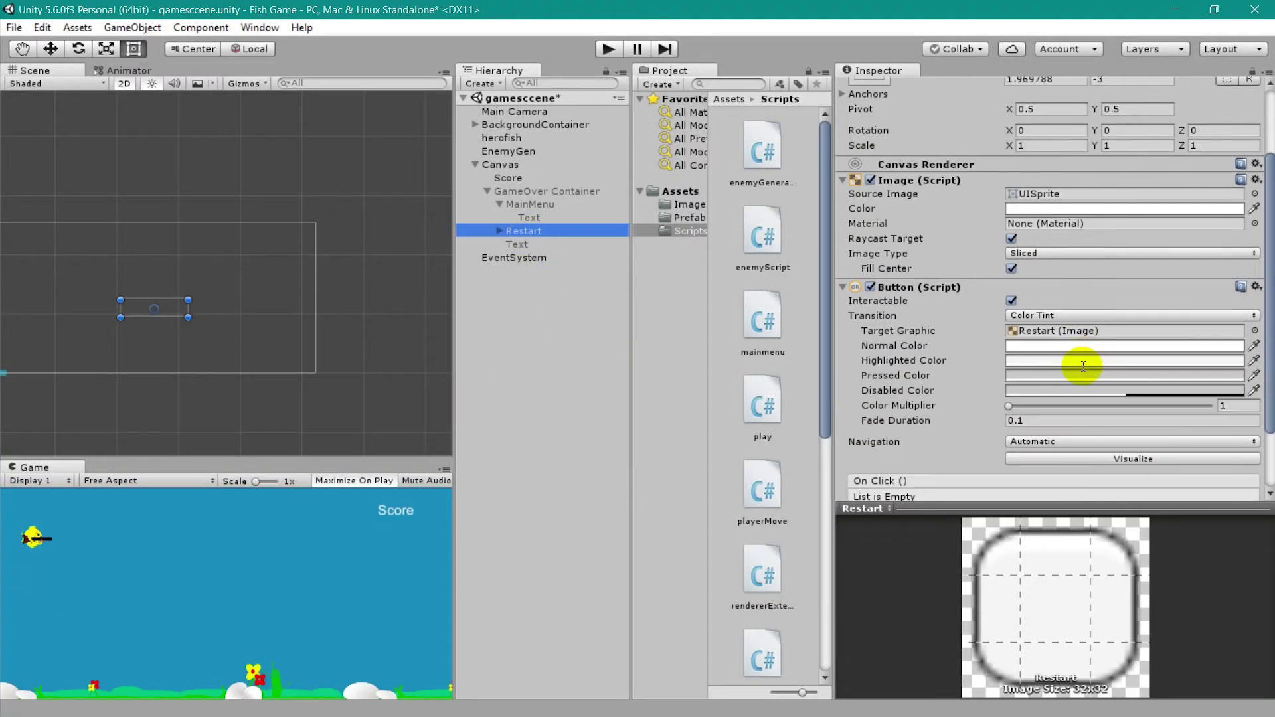
pyautogui.click(1015, 478)
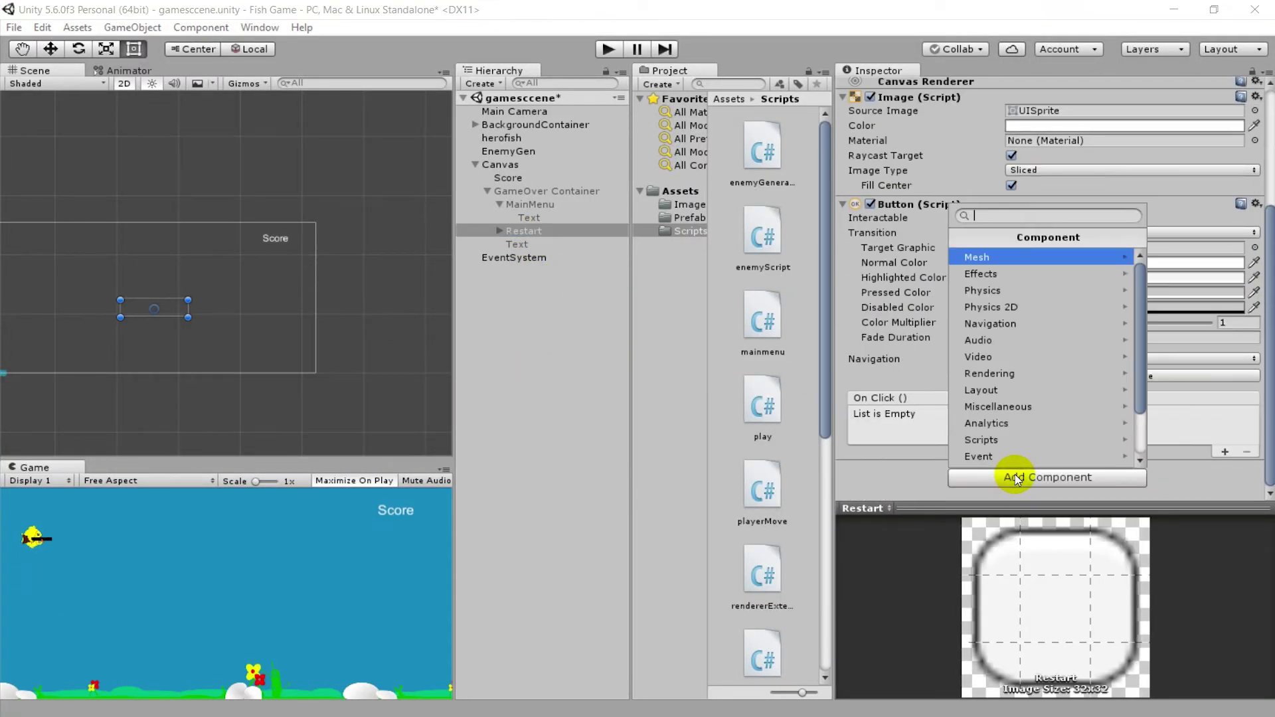
pyautogui.write('res')
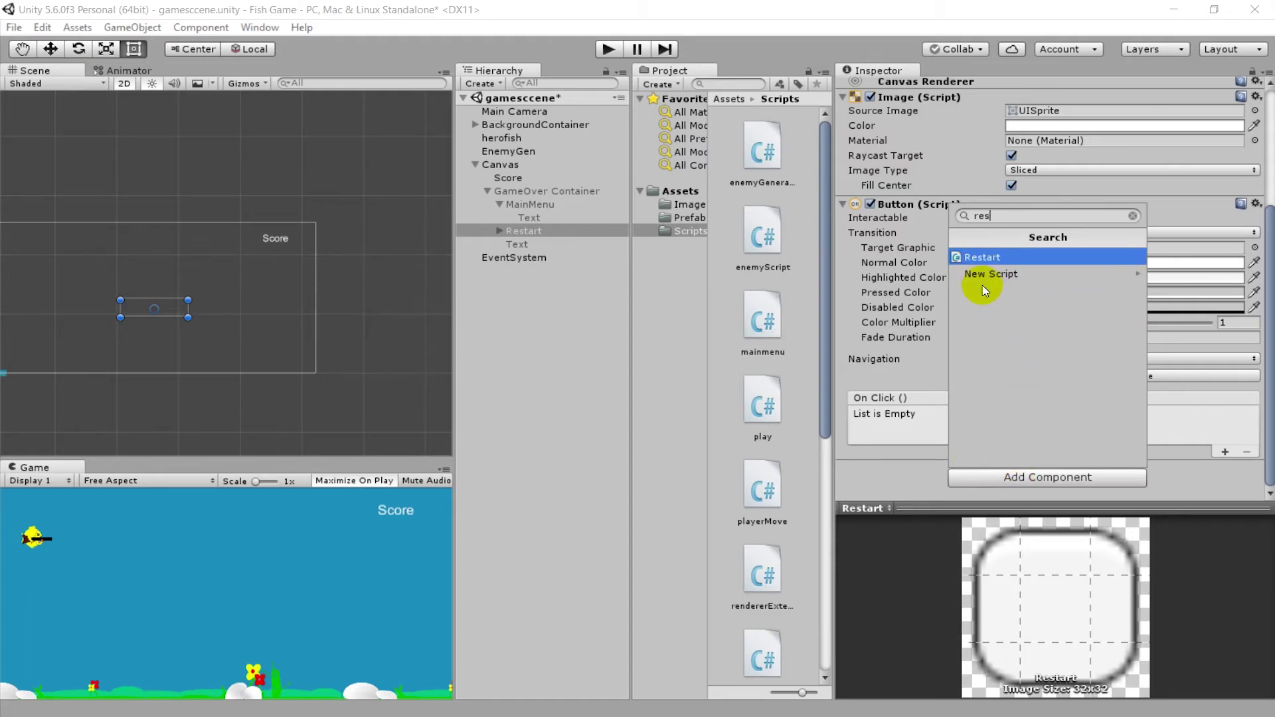
pyautogui.click(985, 258)
pyautogui.scroll(-2, 991, 333)
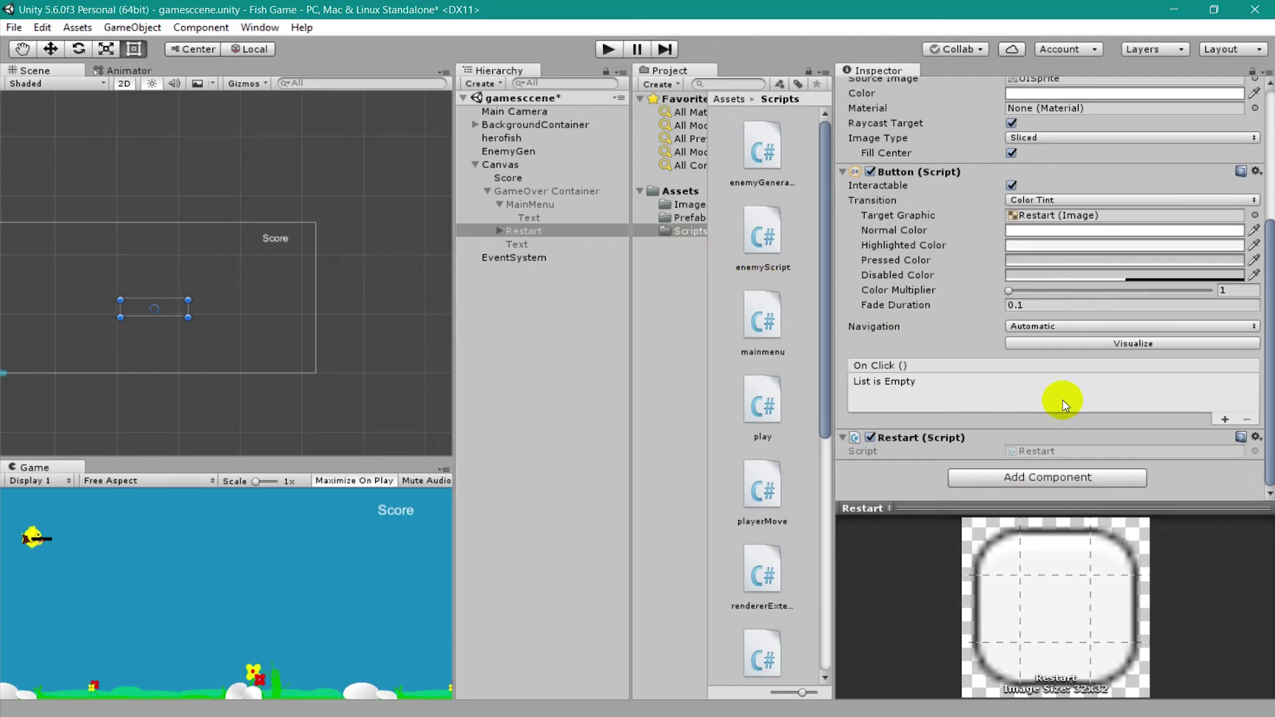
# Step: Add an On Click entry to the Restart button, targeting the Restart object with its Restart script's click() function
pyautogui.click(1225, 421)
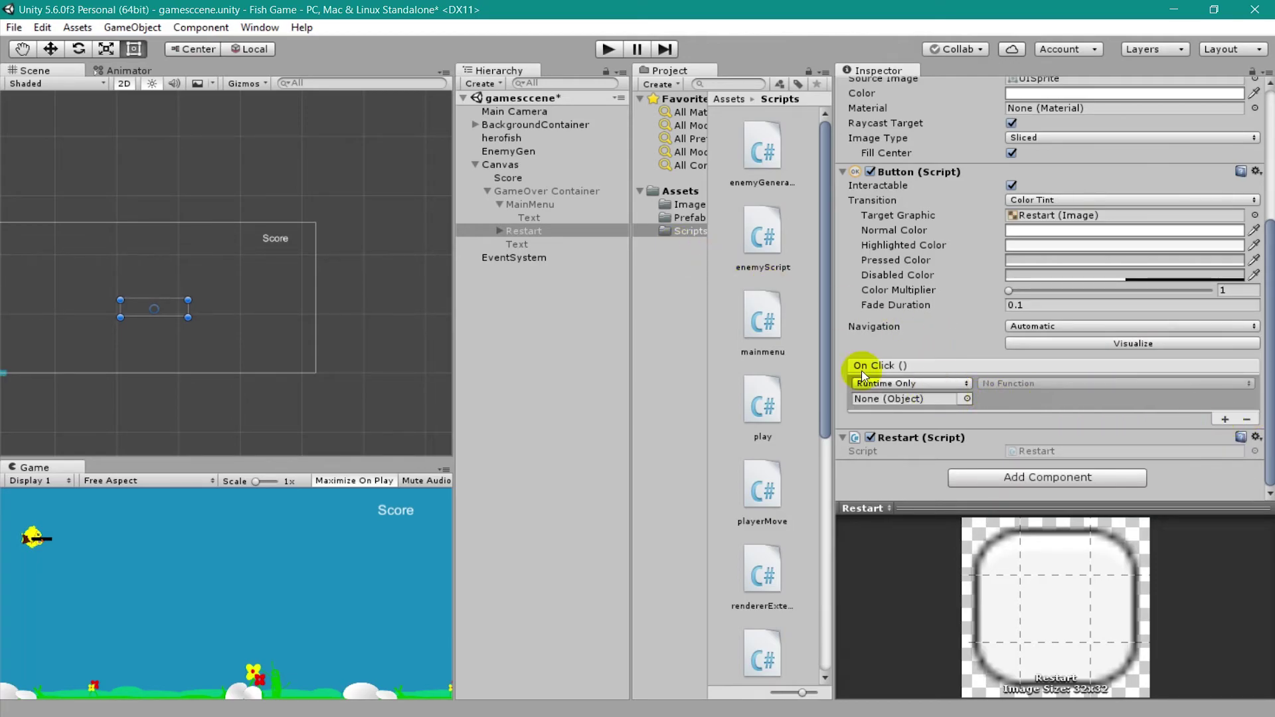
pyautogui.moveTo(569, 232); pyautogui.dragTo(920, 402)
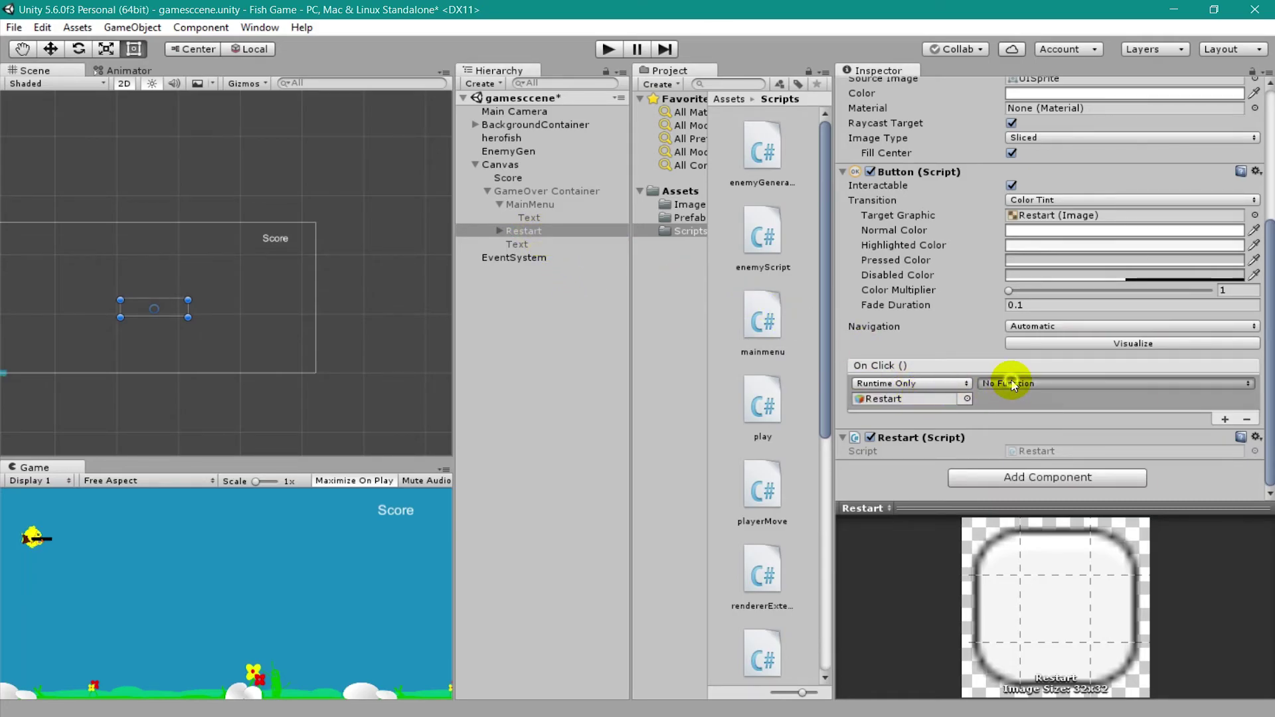
pyautogui.click(1010, 383)
pyautogui.moveTo(1036, 520)
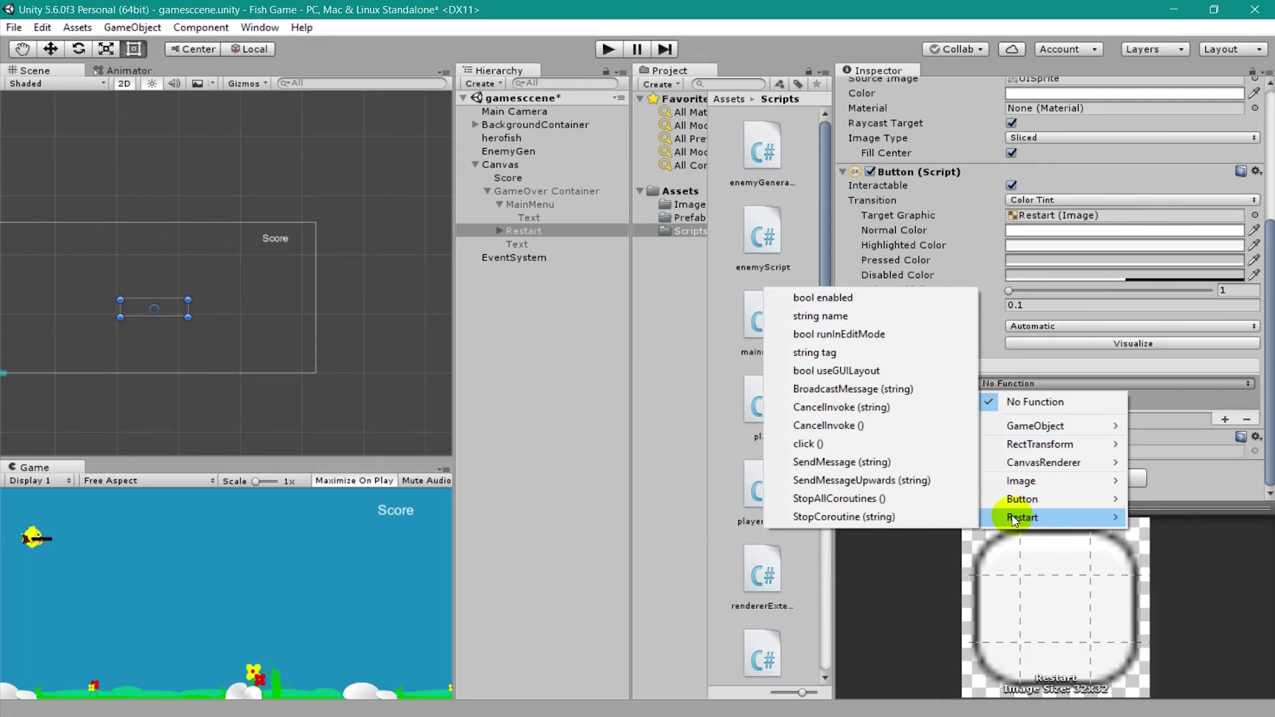
pyautogui.click(839, 455)
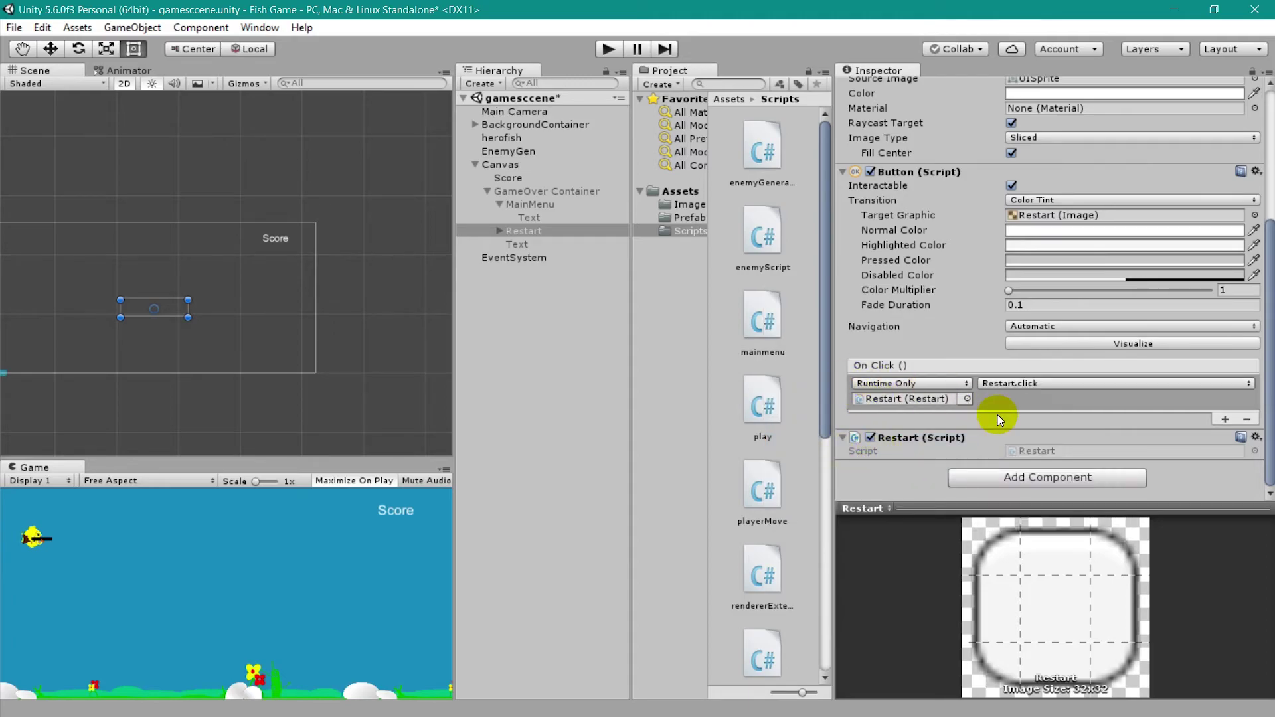
pyautogui.click(899, 400)
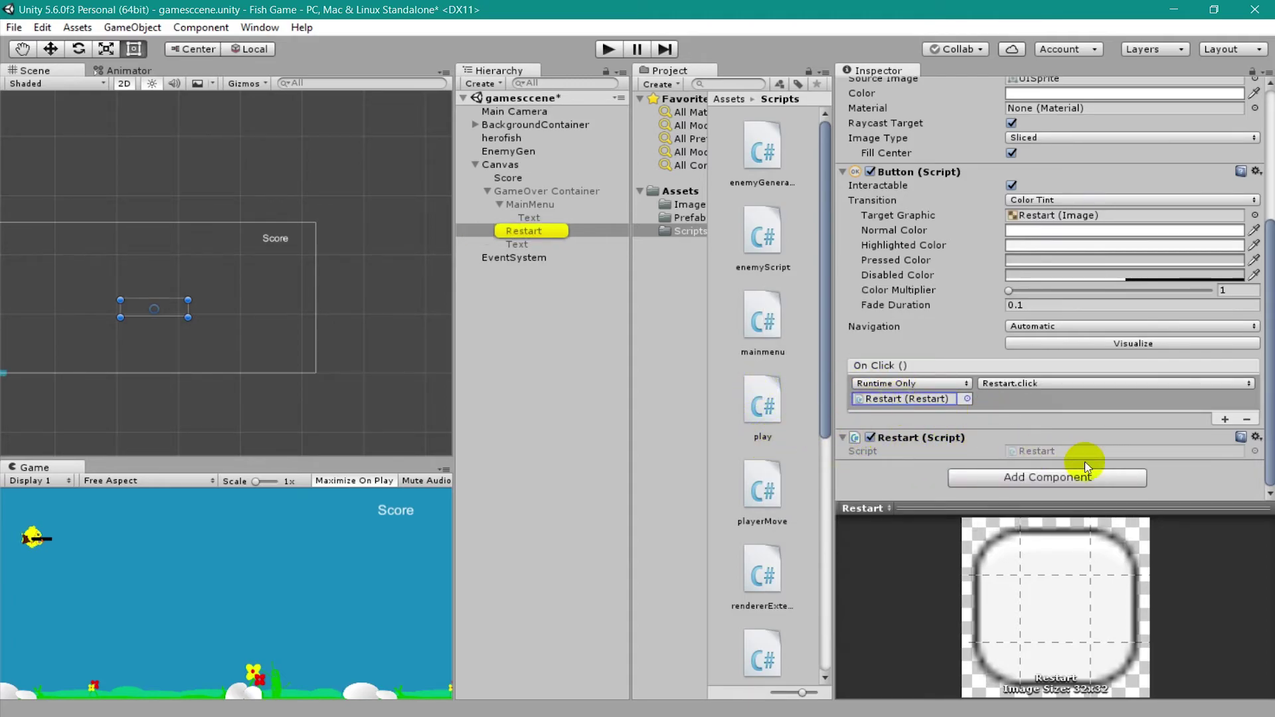
pyautogui.click(1049, 463)
# Step: Open the Restart script in Visual Studio and examine the LoadScene call and scene name in its click() method
pyautogui.doubleClick(763, 385)
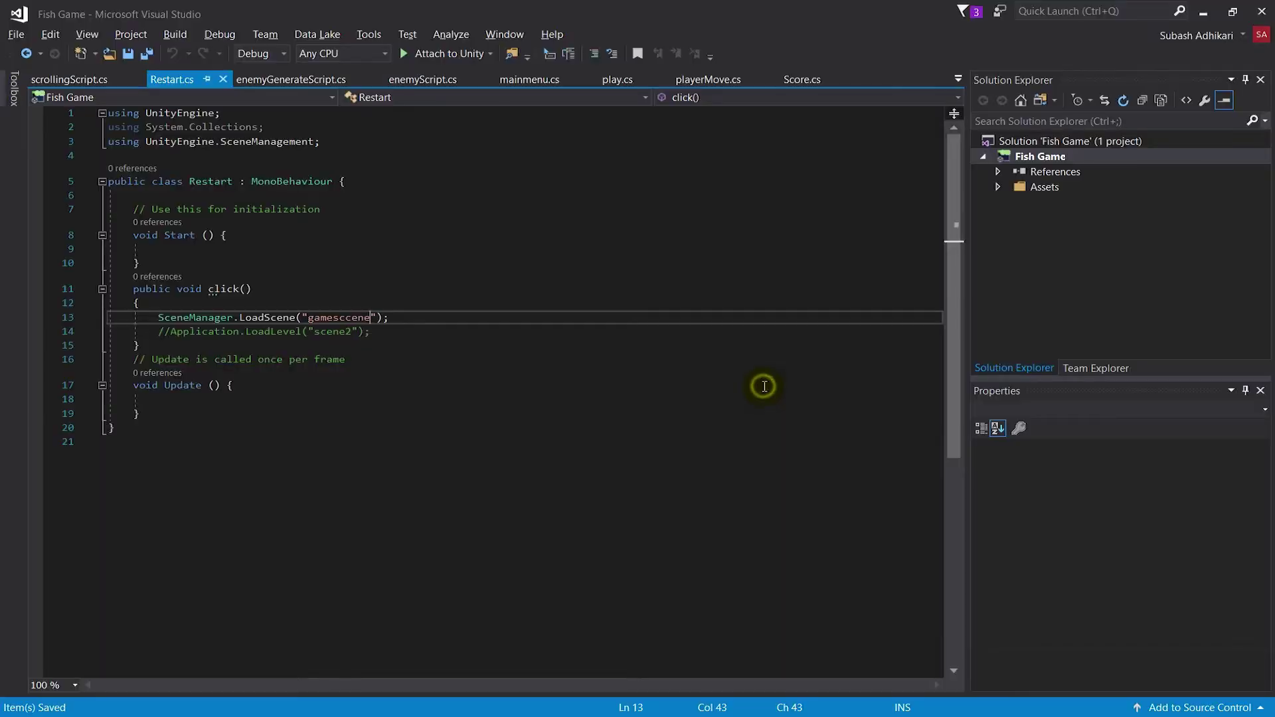
pyautogui.doubleClick(228, 318)
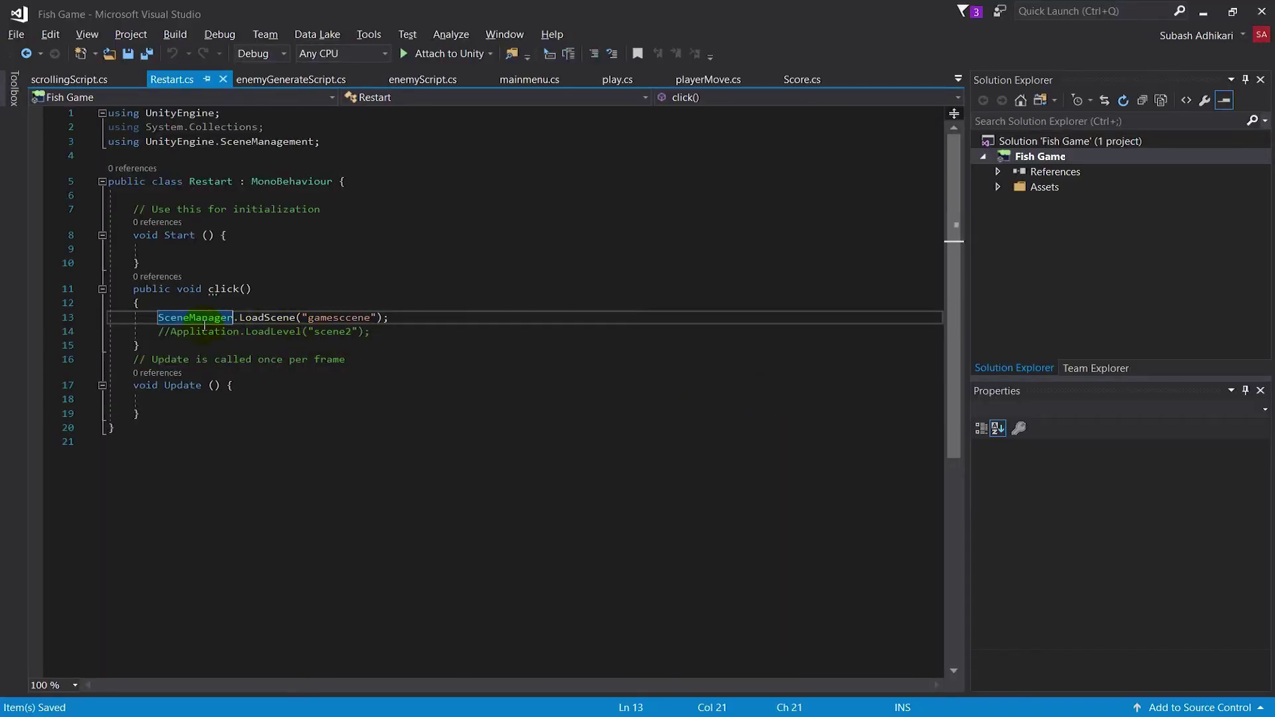
pyautogui.doubleClick(268, 318)
pyautogui.doubleClick(325, 318)
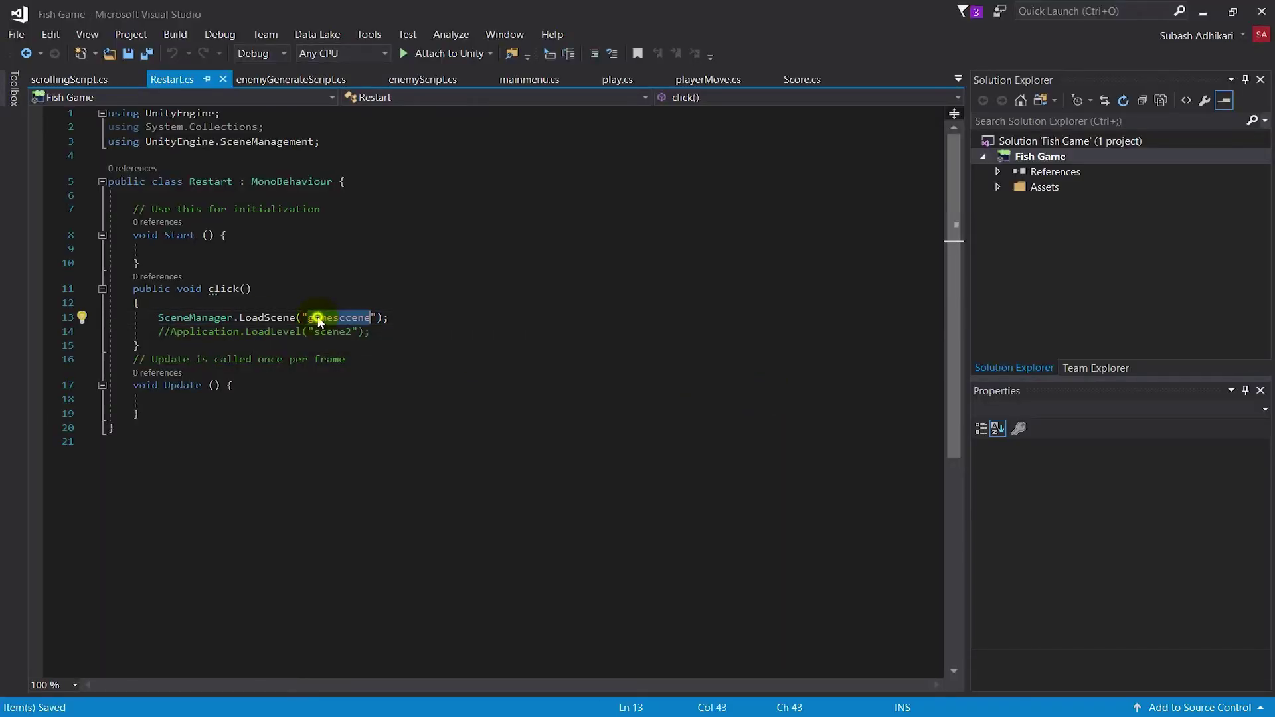
pyautogui.click(440, 362)
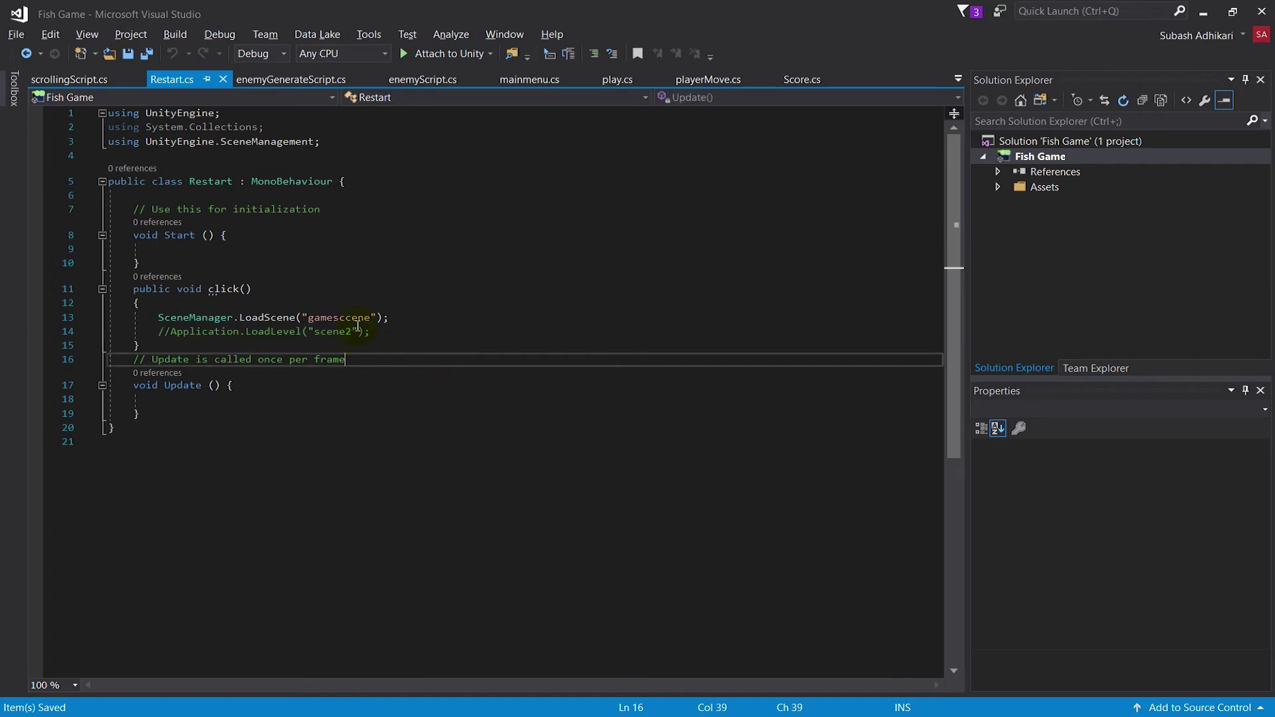
# Step: Return to Unity and check the gamesccene scene's name in the Assets folder
pyautogui.hotkey('alt', 'Tab')
pyautogui.click(678, 192)
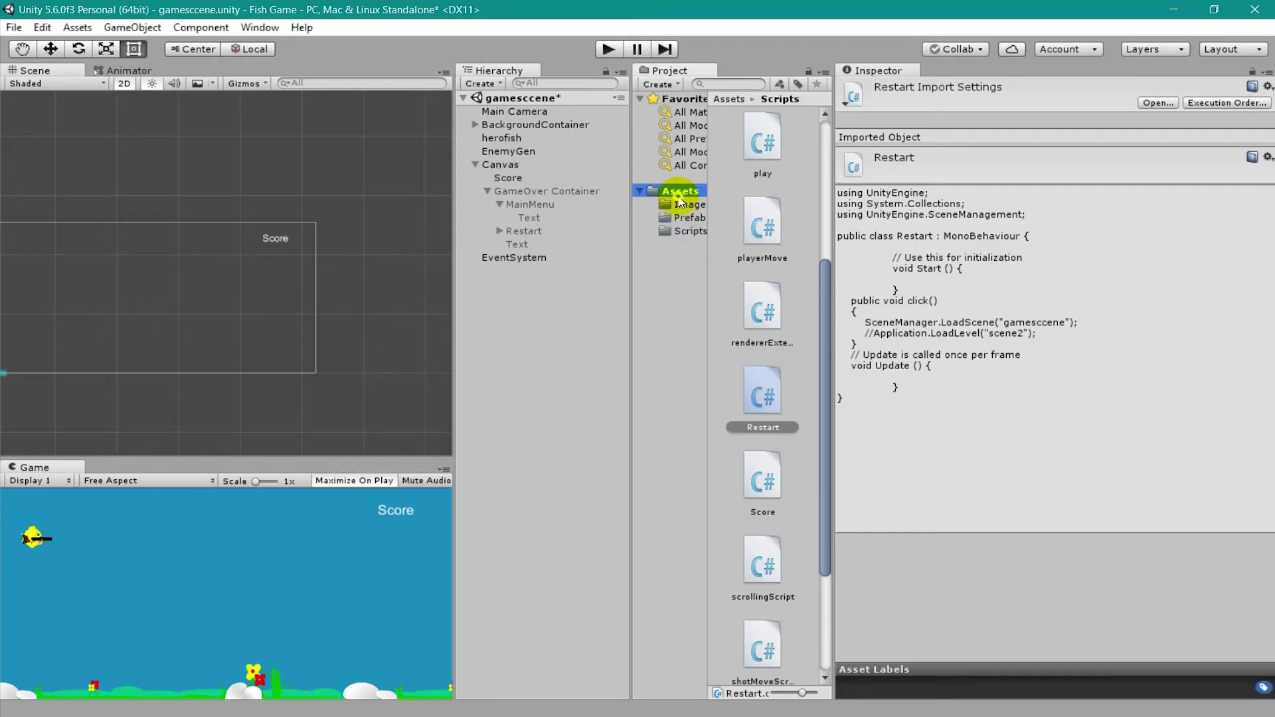
pyautogui.click(783, 406)
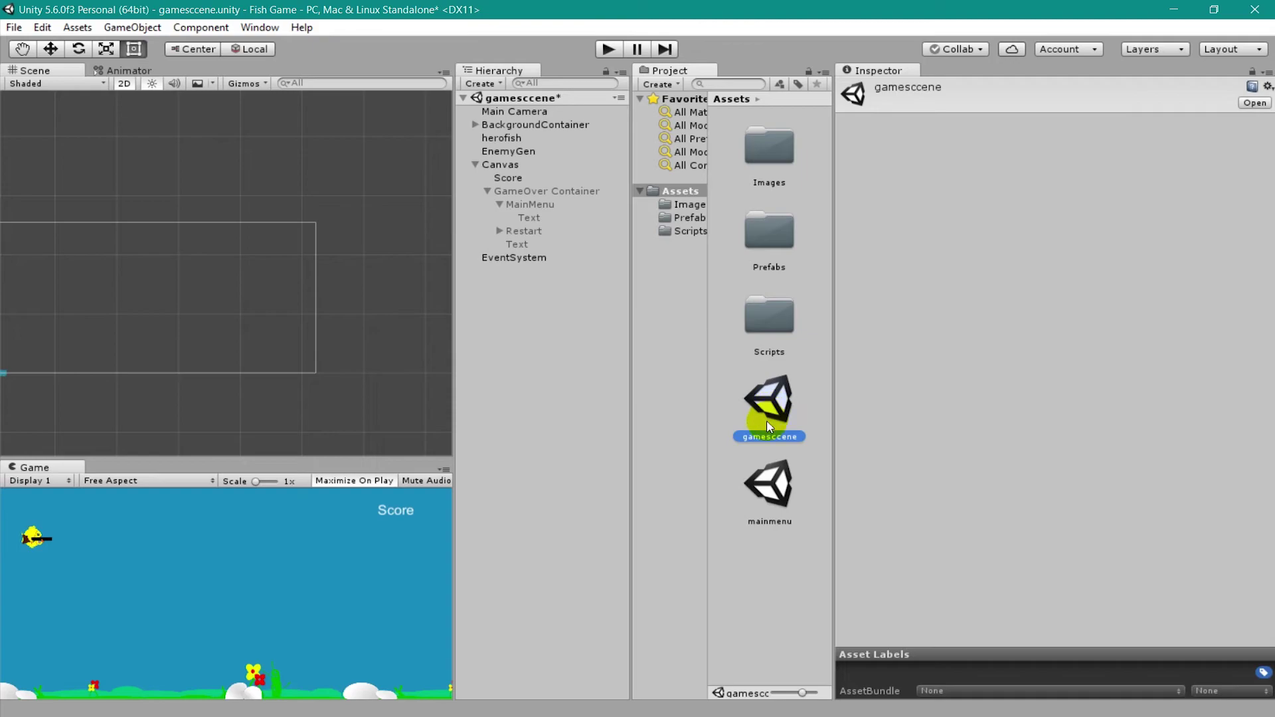
# Step: Save the scene and remove both gamesccene and mainmenu from the scenes in the build settings
pyautogui.click(563, 429)
pyautogui.hotkey('ctrl', 's')
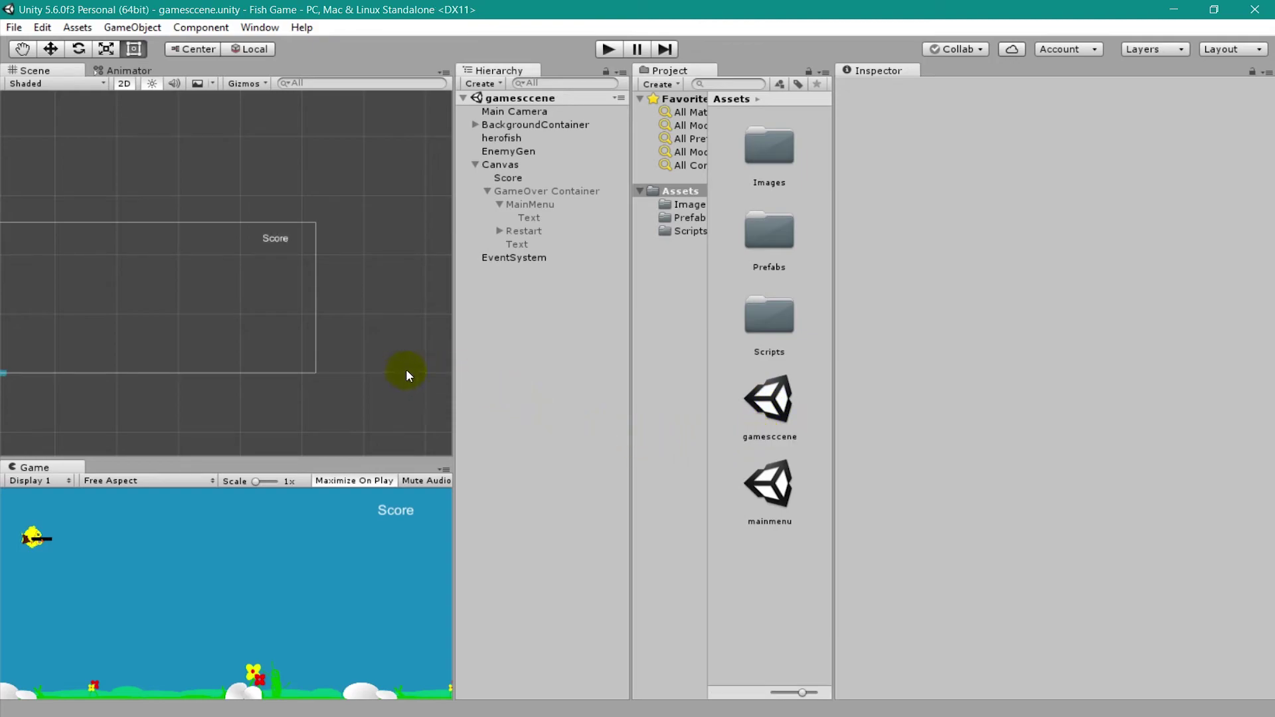
pyautogui.click(15, 28)
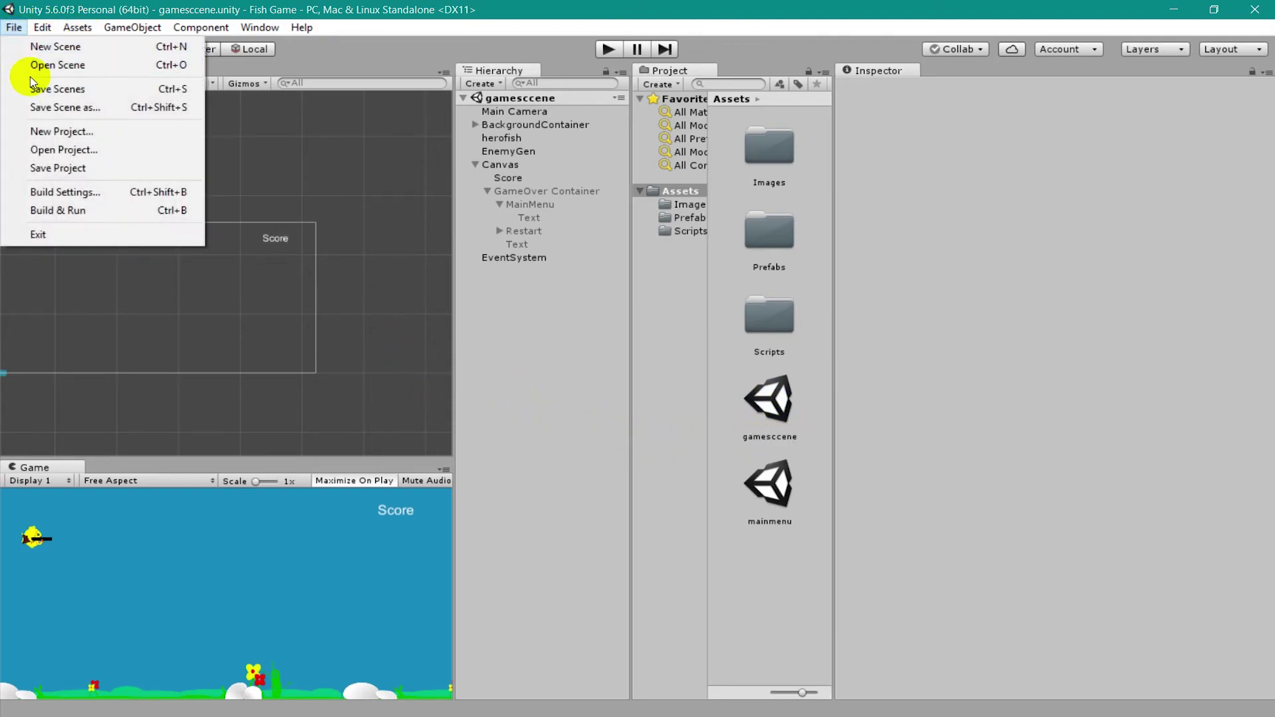
pyautogui.click(78, 194)
pyautogui.click(133, 70)
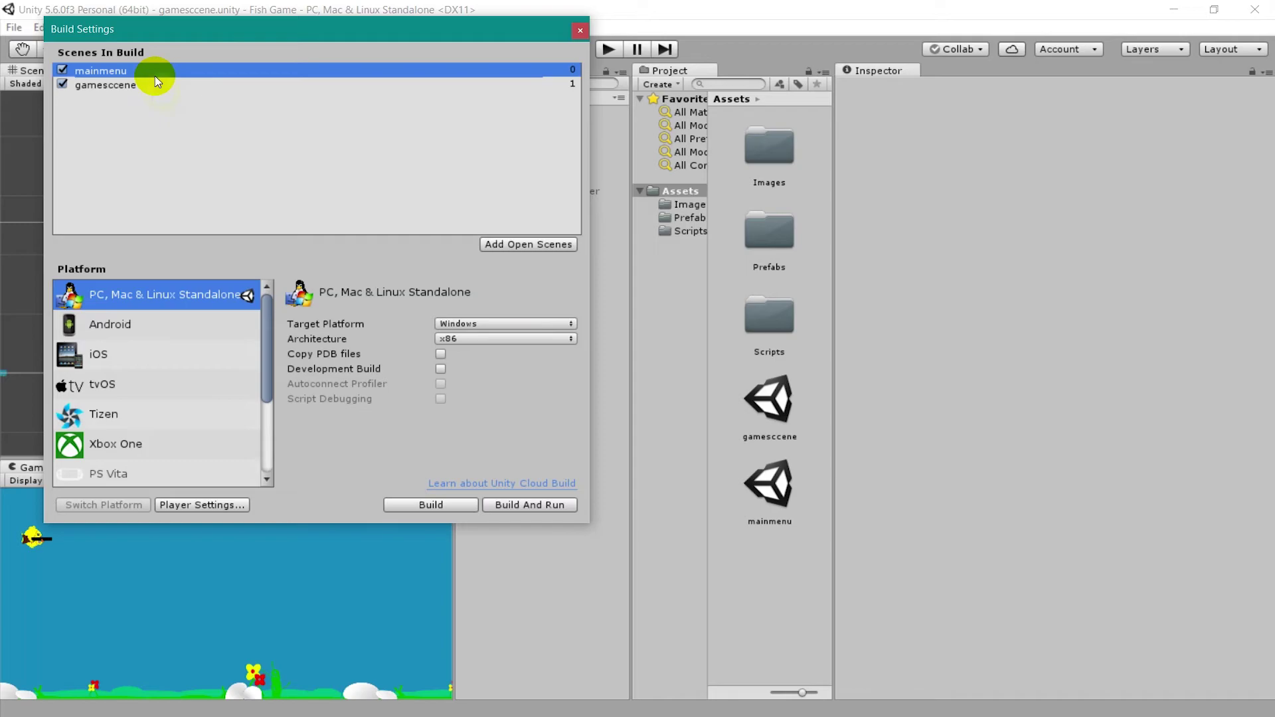
pyautogui.click(128, 86)
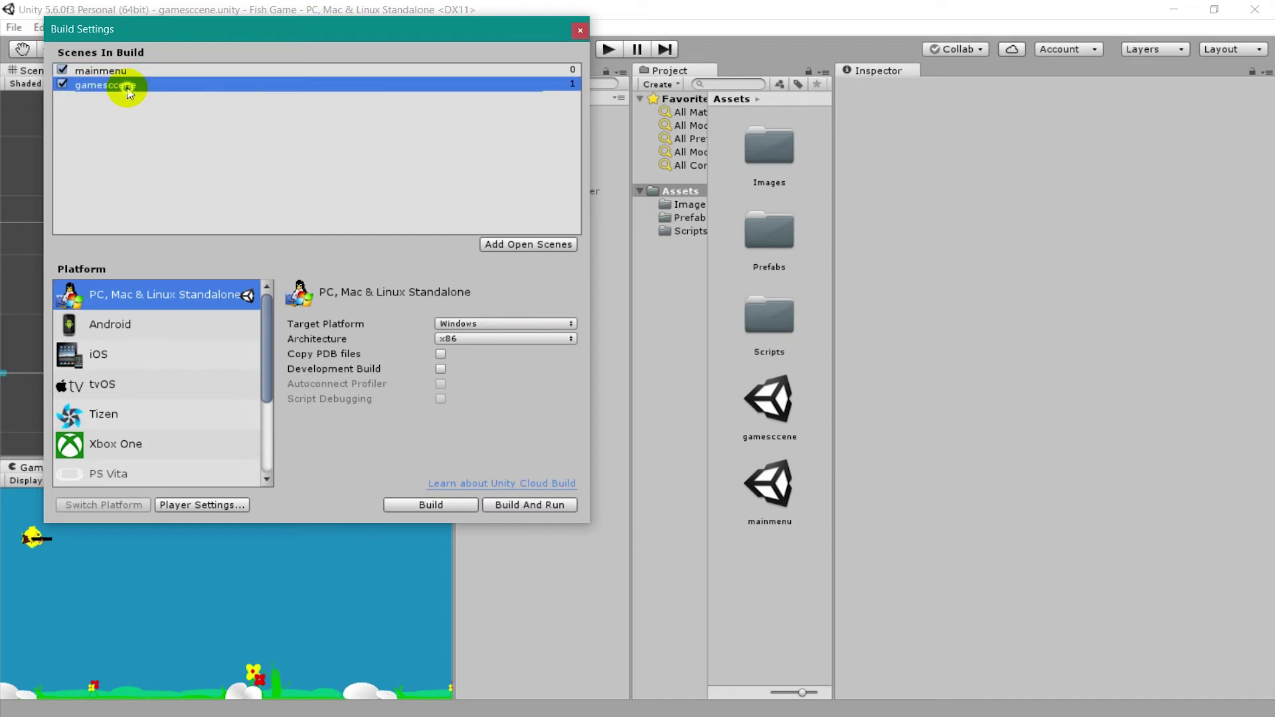
pyautogui.press('Delete')
pyautogui.click(184, 71)
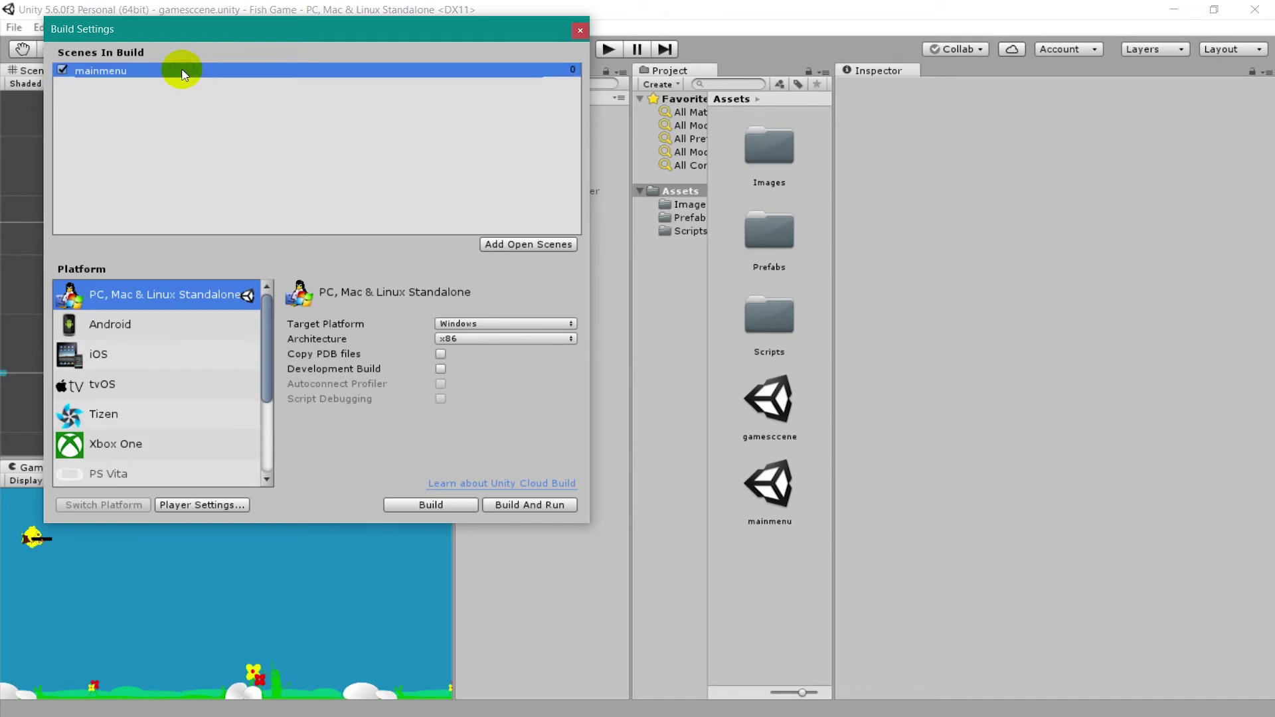
pyautogui.press('Delete')
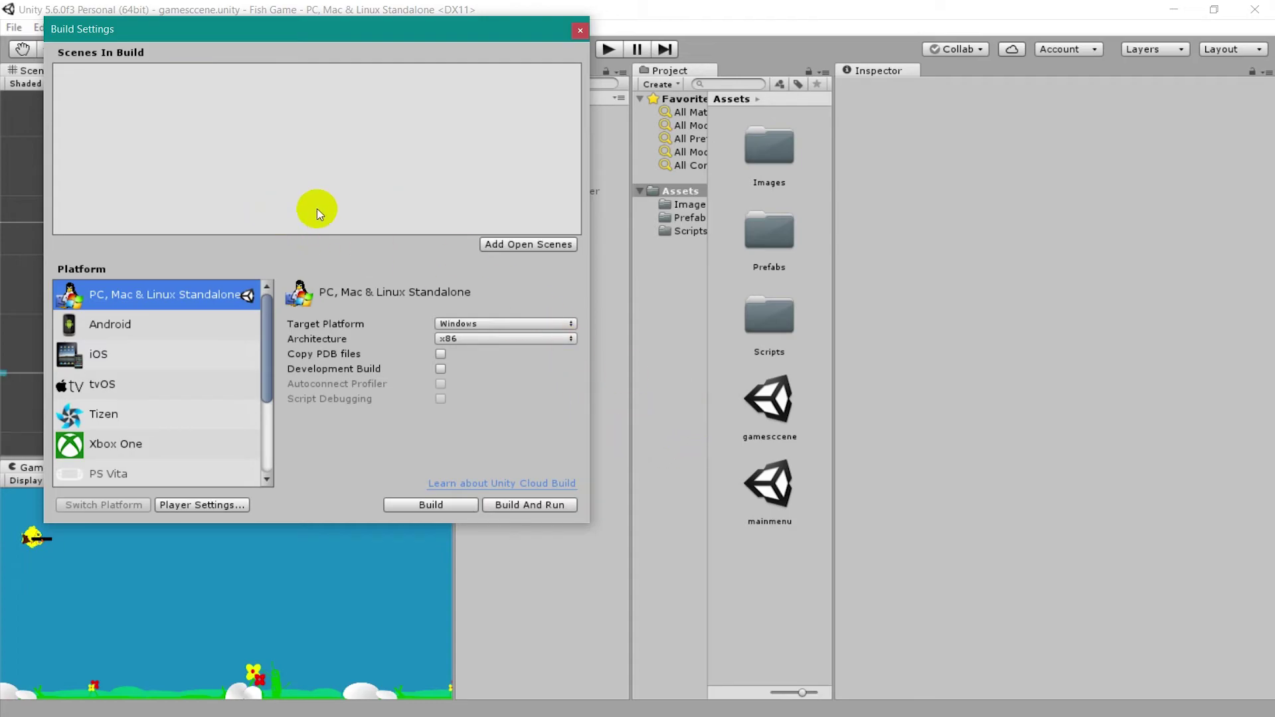
# Step: Add mainmenu as the first and gamesccene as the second scene in the build, and close the build settings
pyautogui.moveTo(771, 483); pyautogui.dragTo(361, 157)
pyautogui.moveTo(768, 398); pyautogui.dragTo(190, 144)
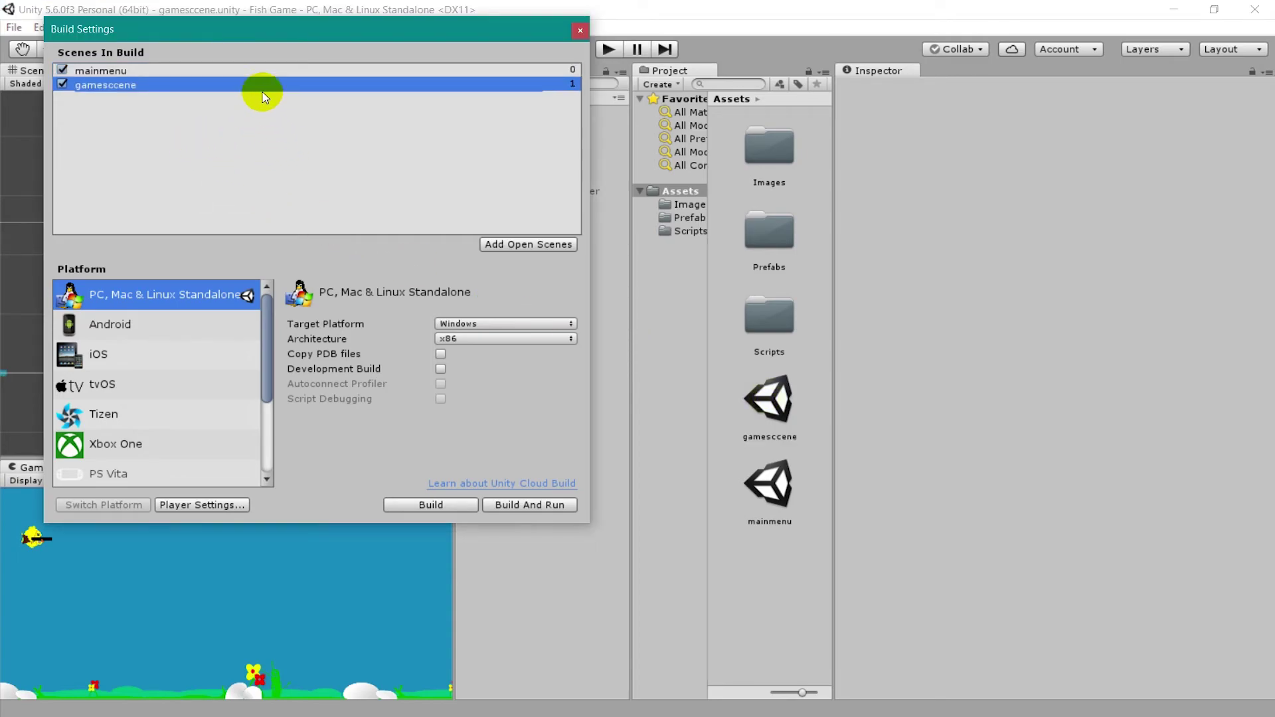
pyautogui.click(176, 72)
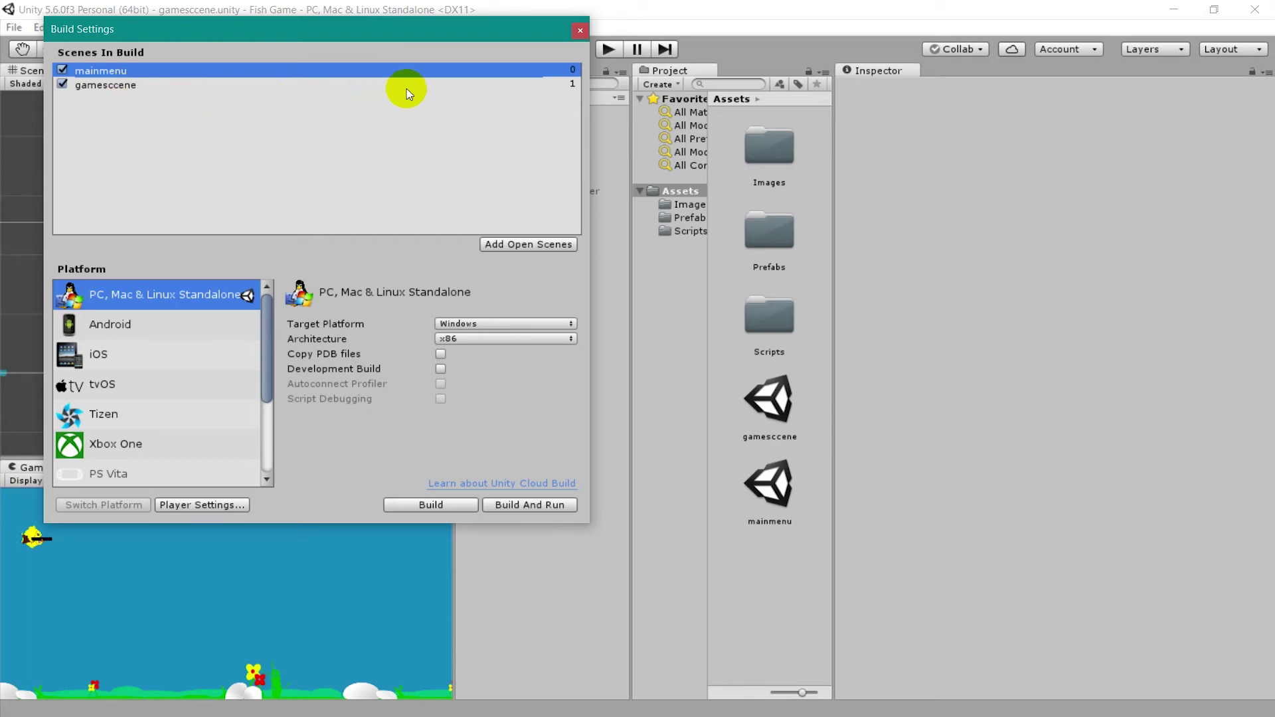
pyautogui.click(578, 31)
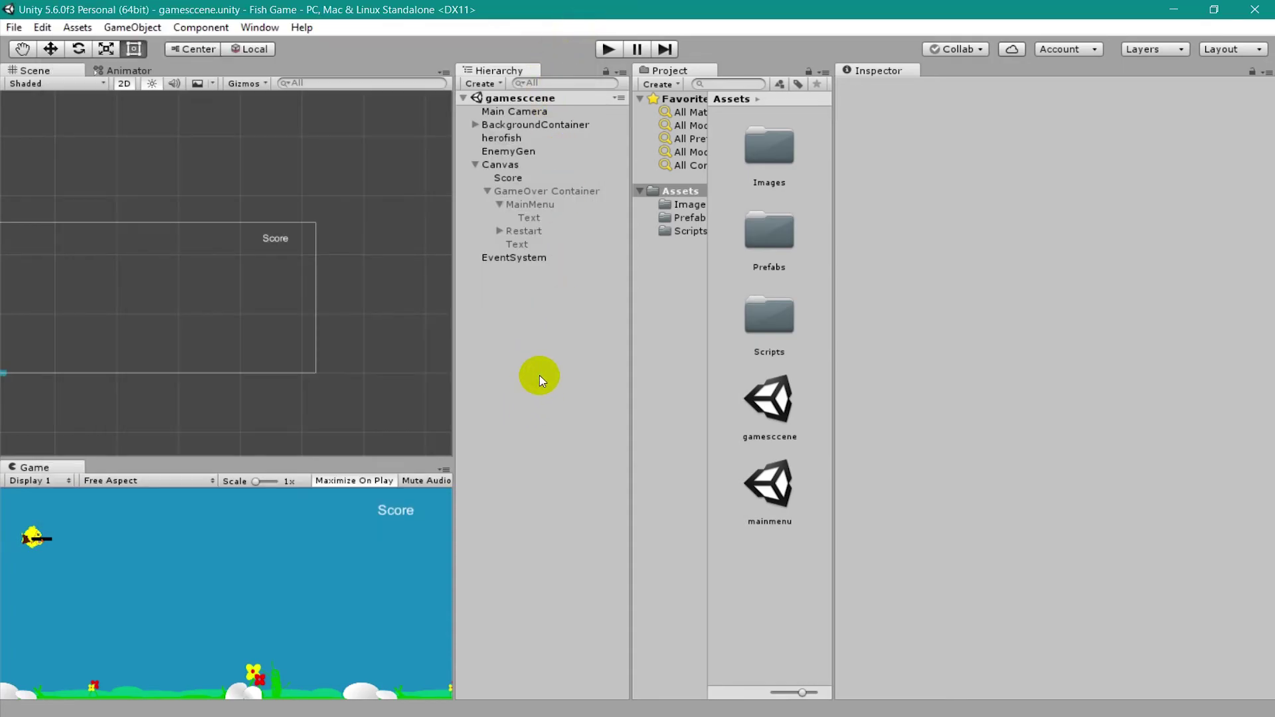
# Step: Run the game, play until the fish is hit, and test the Main Menu button of the game-over menu
pyautogui.click(608, 48)
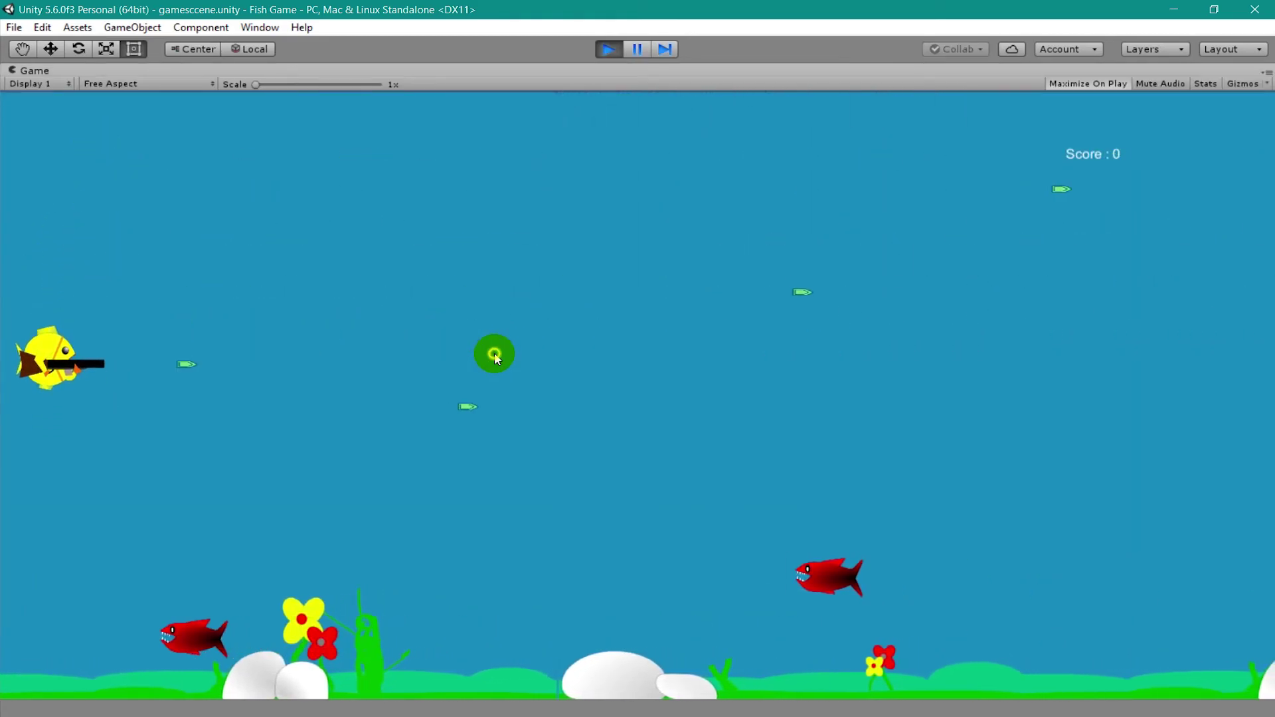
pyautogui.press('Up')
pyautogui.press('Down')
pyautogui.press('Up')
pyautogui.press('Up')
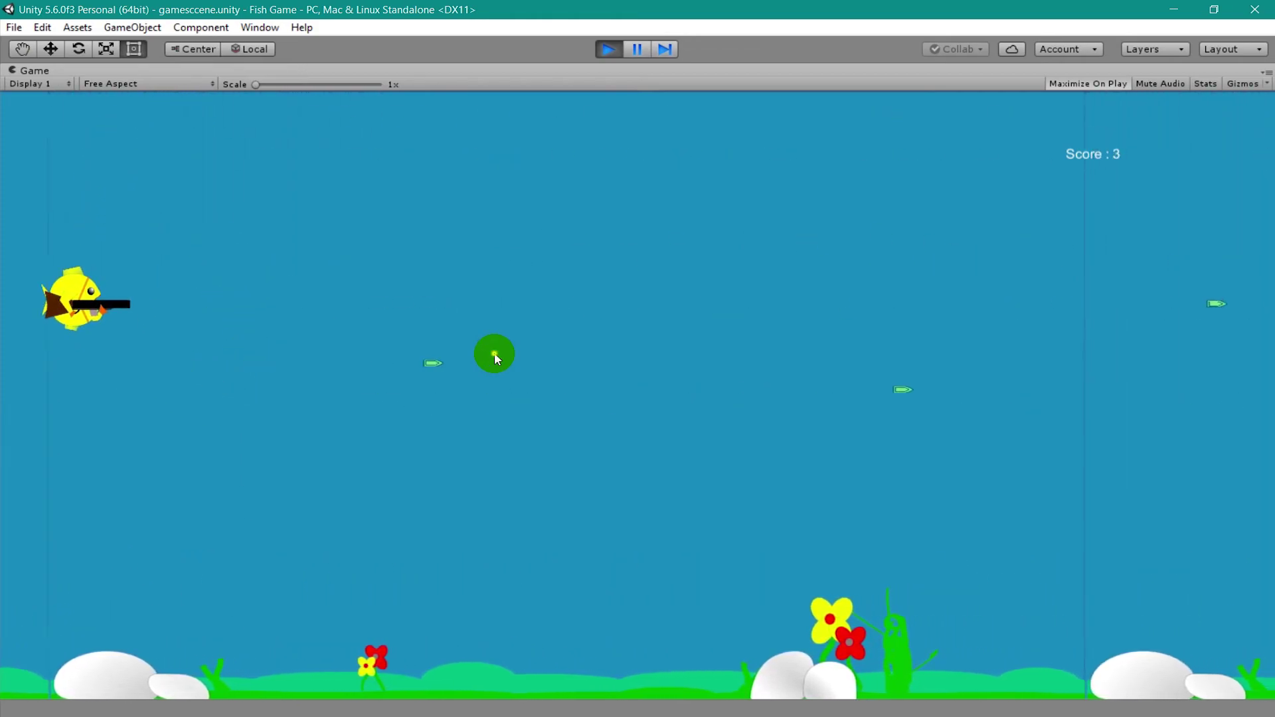
pyautogui.press('Right')
pyautogui.press('Down')
pyautogui.press('Down')
pyautogui.press('Up')
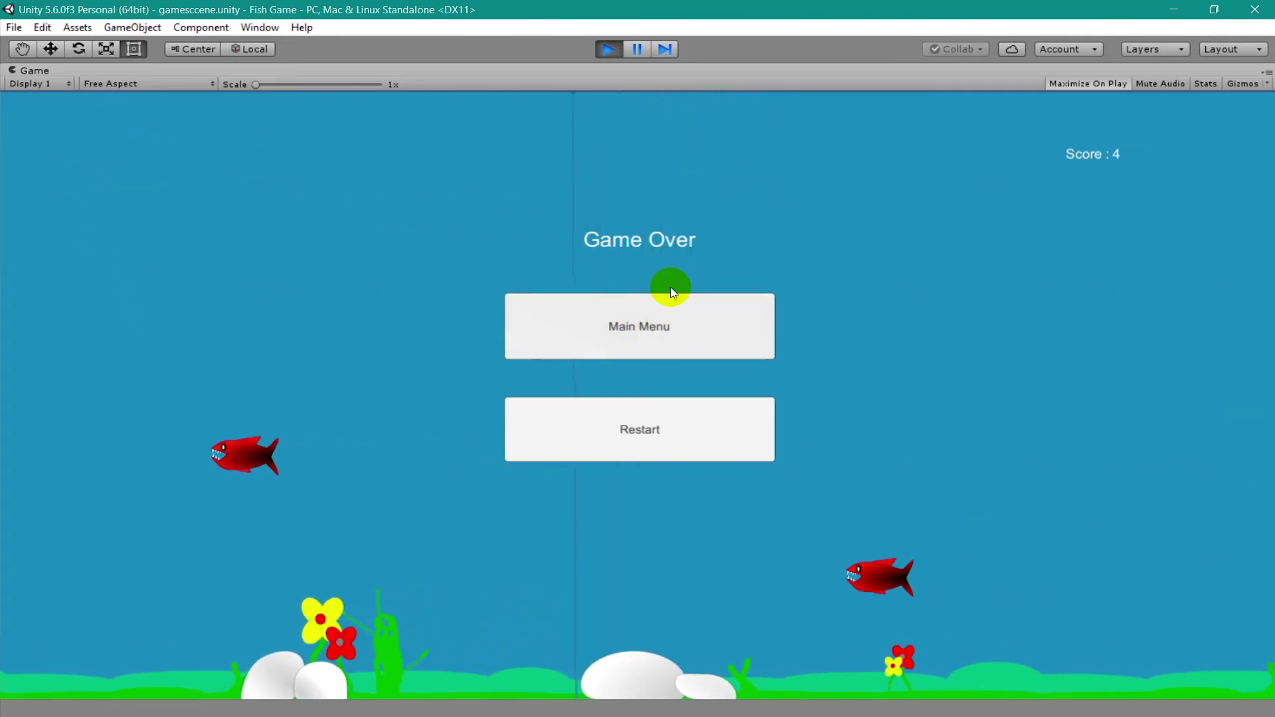
pyautogui.click(661, 325)
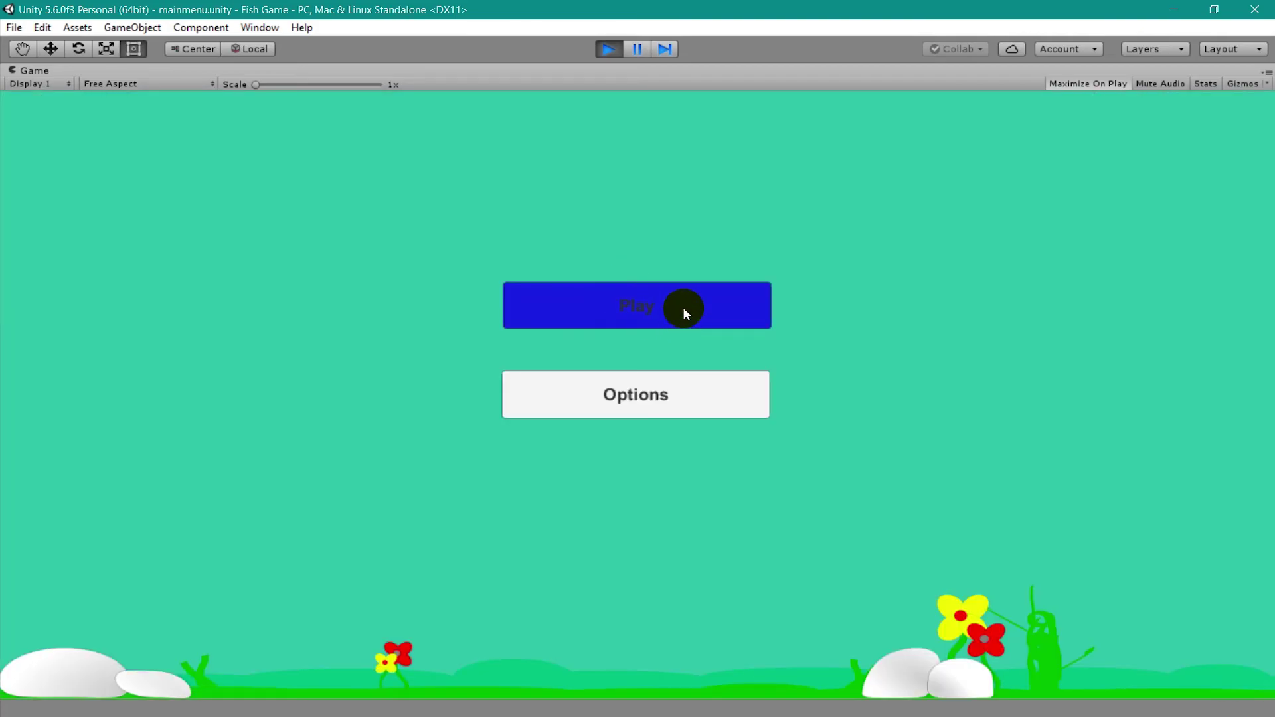
# Step: Start the game from the main menu's Play button, test moving and shooting at enemy fish, and stop play mode
pyautogui.click(683, 306)
pyautogui.press('Down')
pyautogui.press('Up')
pyautogui.press('Right')
pyautogui.press('Down')
pyautogui.press('Down')
pyautogui.press('Up')
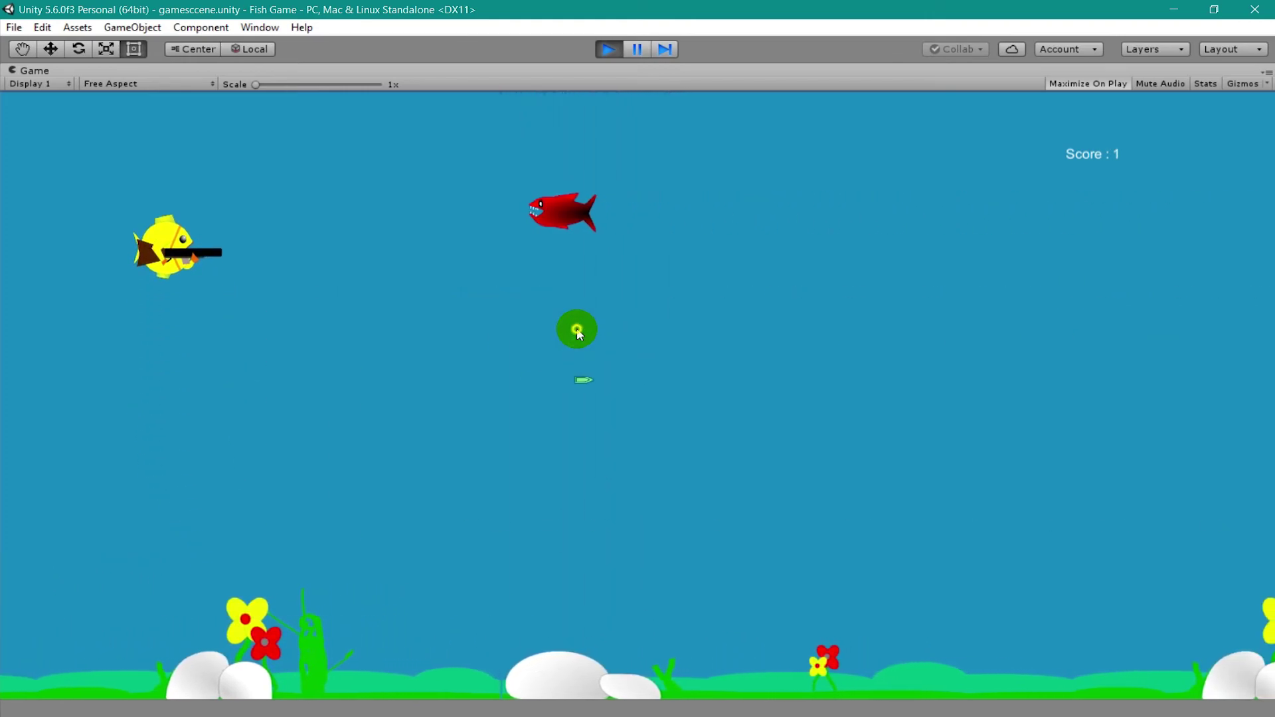
pyautogui.click(590, 430)
pyautogui.press('Down')
pyautogui.press('Up')
pyautogui.press('Up')
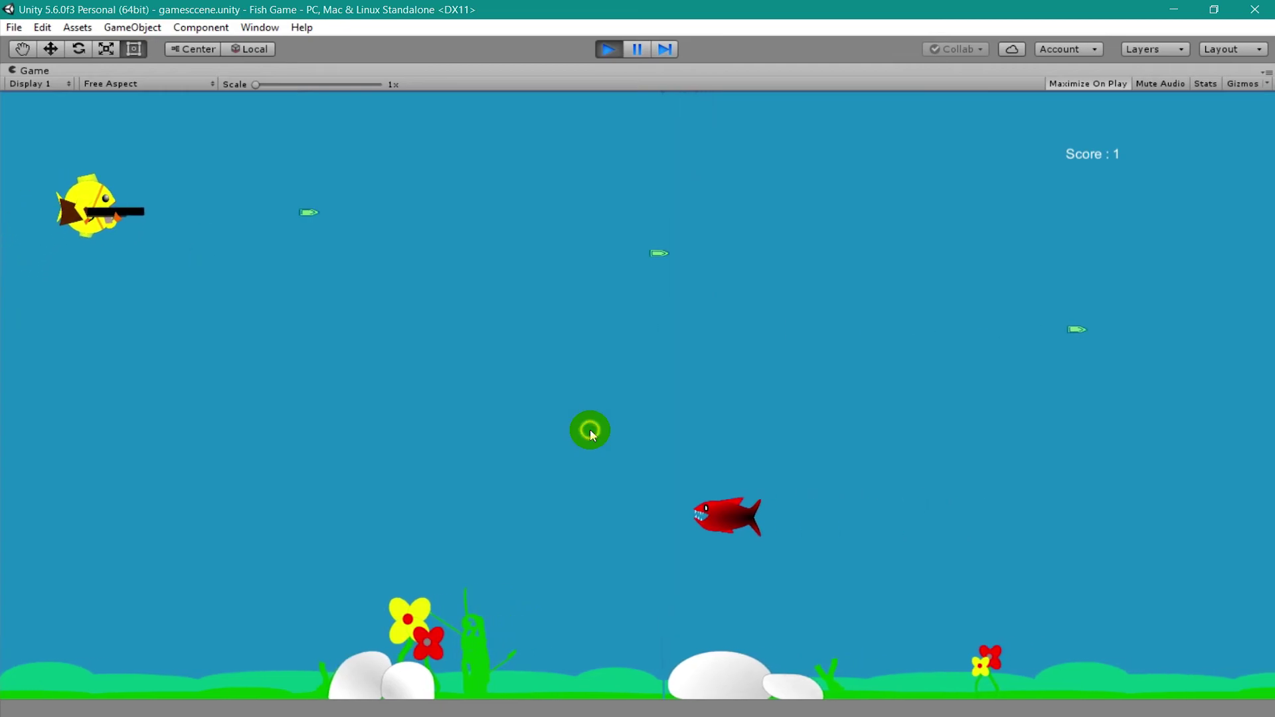
pyautogui.press('Down')
pyautogui.press('Up')
pyautogui.press('Down')
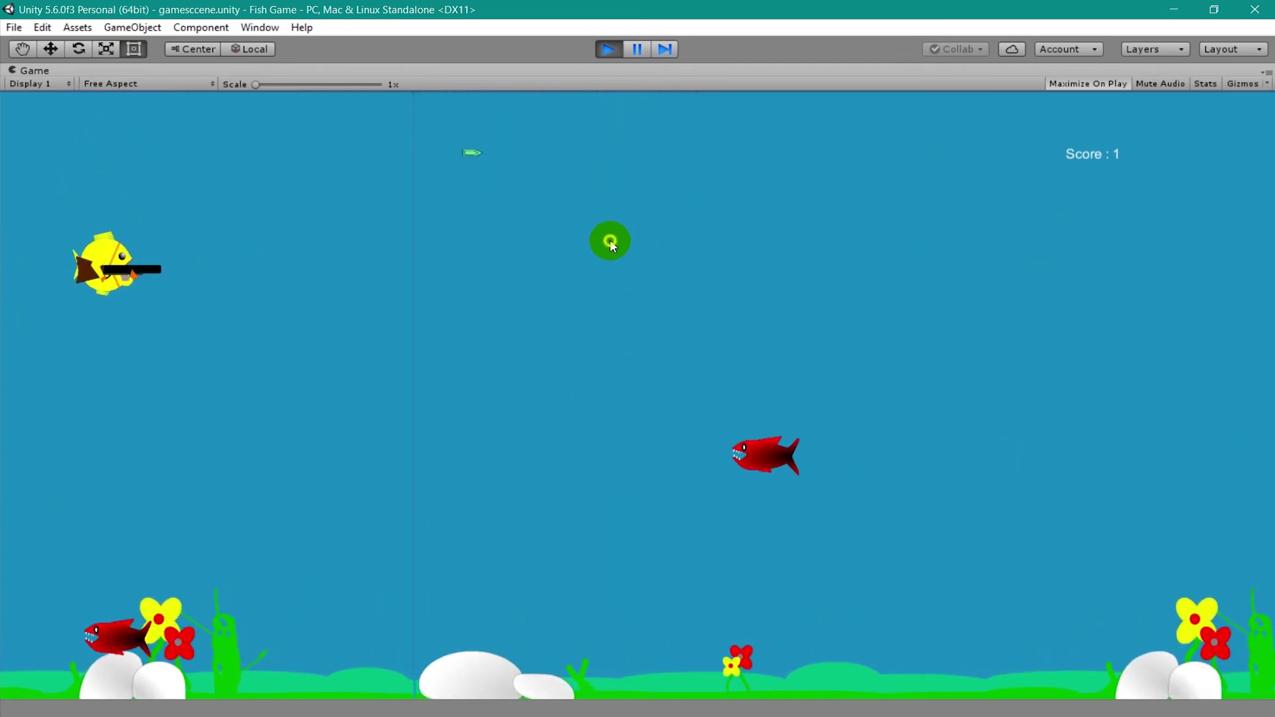
pyautogui.press('Up')
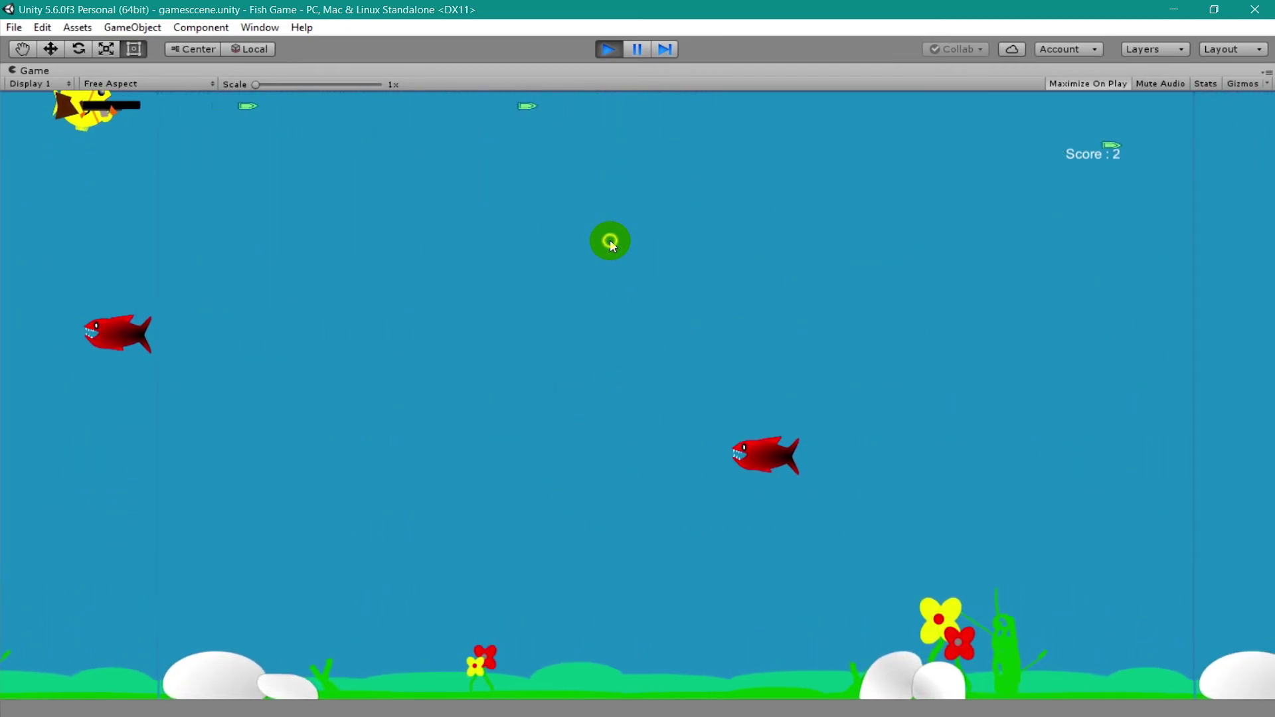
pyautogui.press('Down')
pyautogui.press('Up')
pyautogui.click(610, 241)
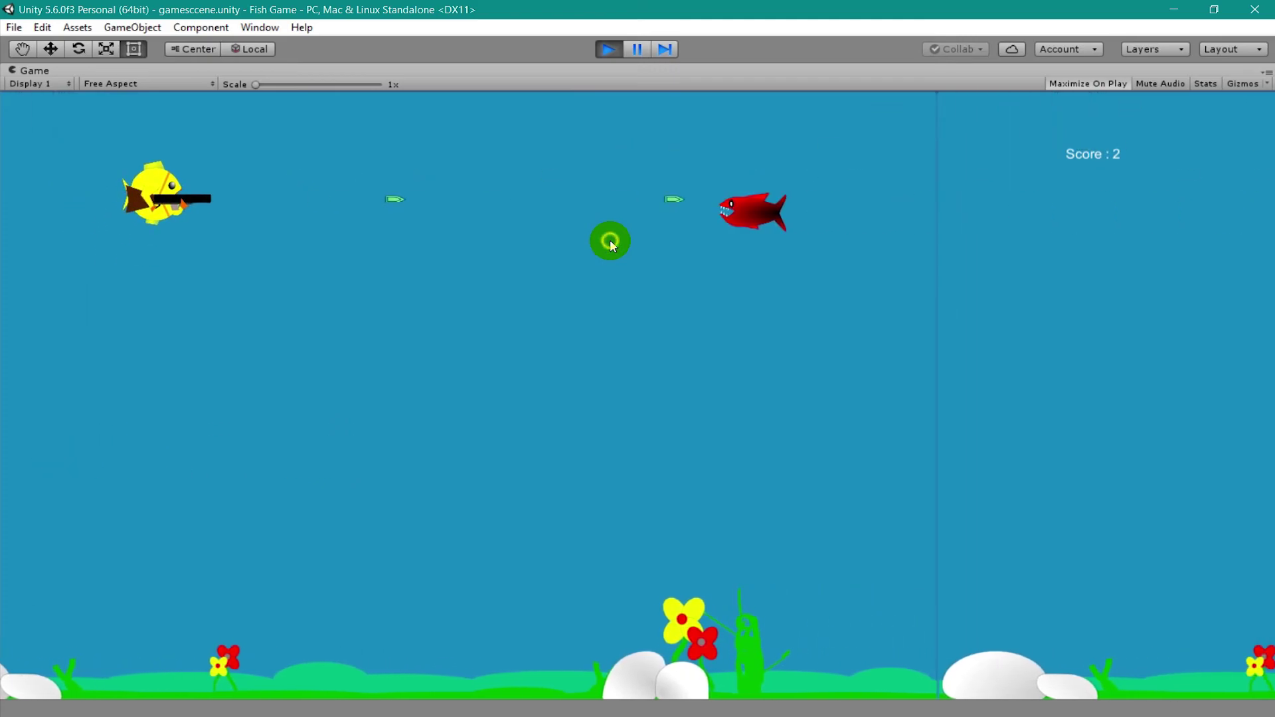
pyautogui.press('Up')
pyautogui.press('Down')
pyautogui.click(610, 241)
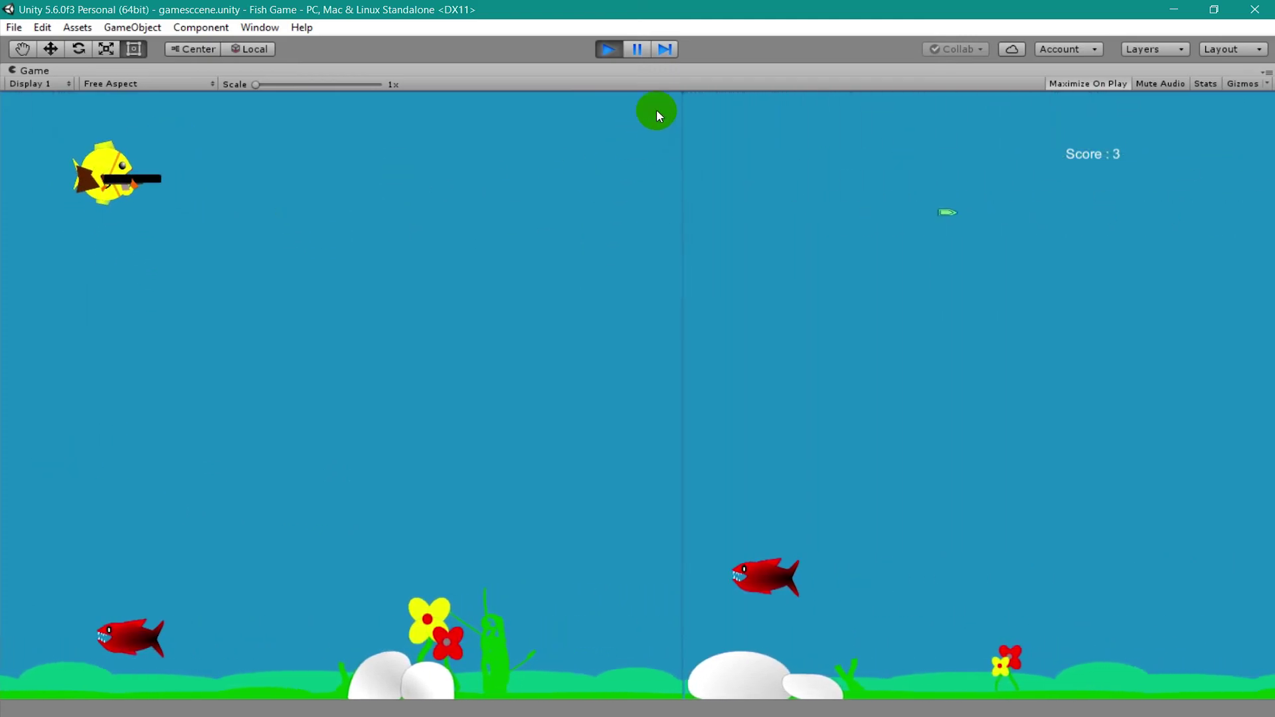
pyautogui.click(608, 49)
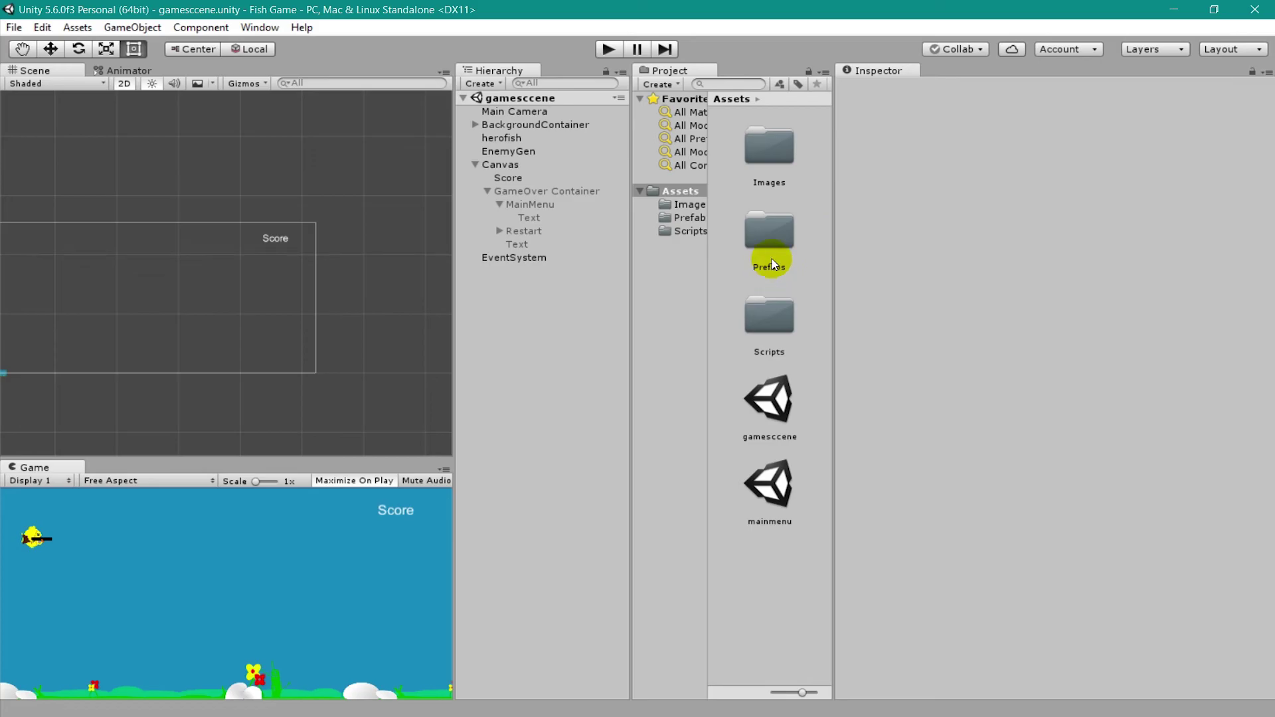
# Step: Set the Order in Layer of the bullet prefab's Sprite Renderer to 1
pyautogui.doubleClick(764, 225)
pyautogui.click(761, 158)
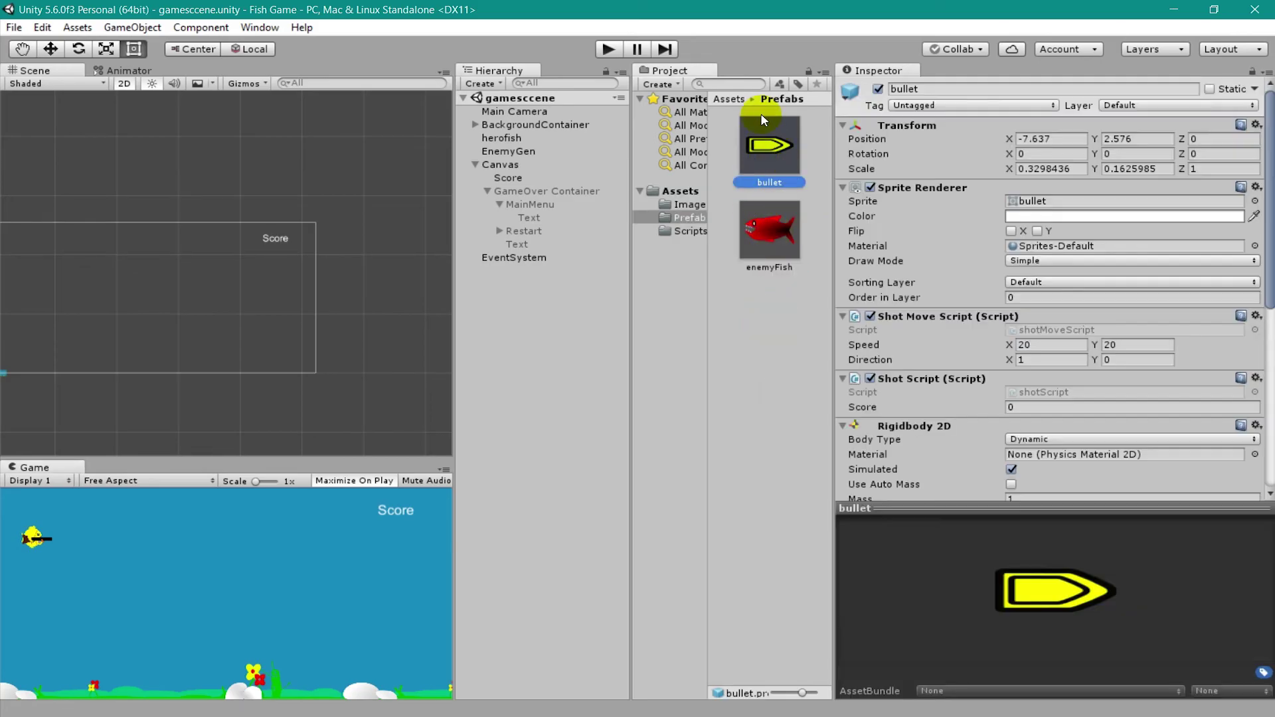
pyautogui.click(1034, 297)
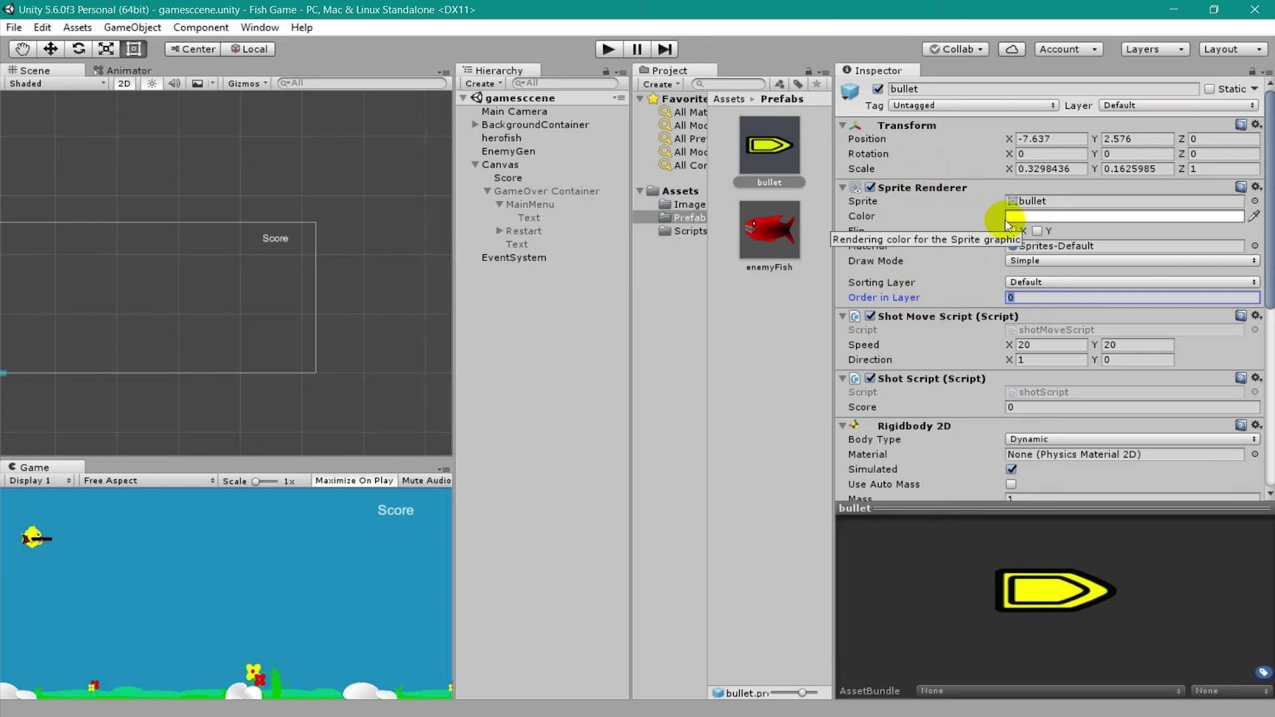
pyautogui.write('1')
# Step: Expand BackgroundContainer and check the Order in Layer of its three background sprites
pyautogui.click(529, 126)
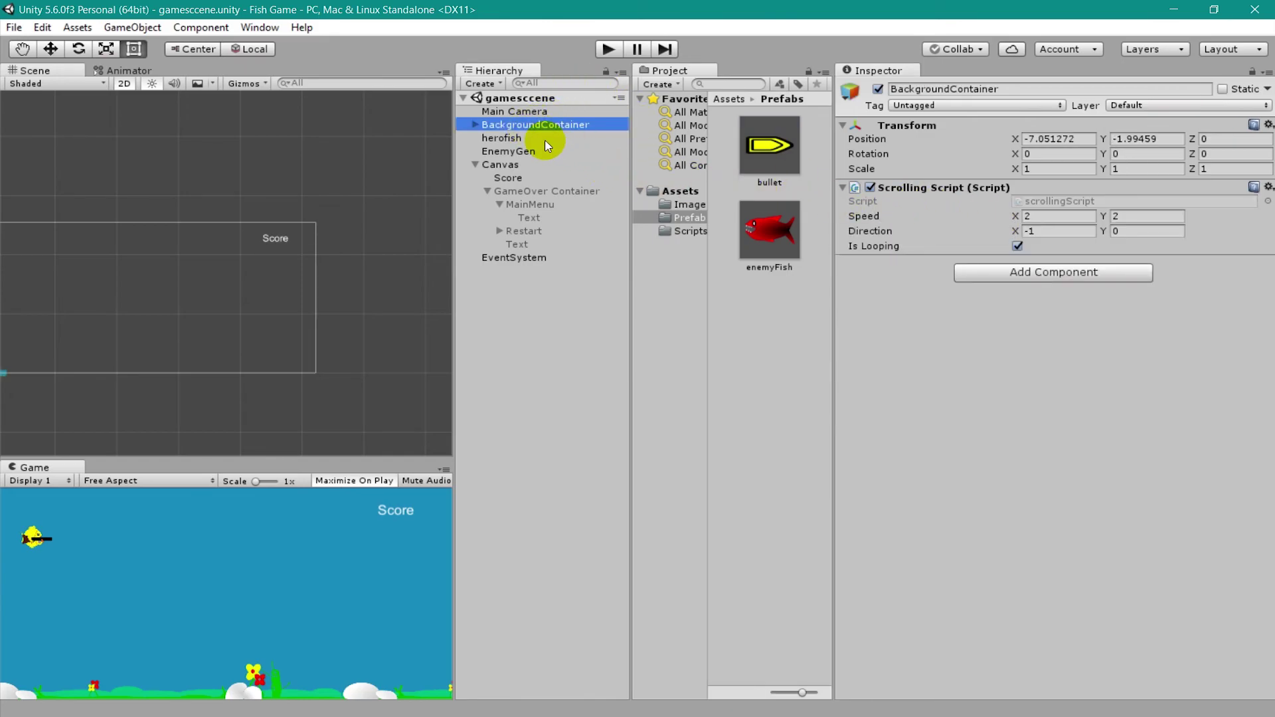
pyautogui.click(473, 125)
pyautogui.click(504, 138)
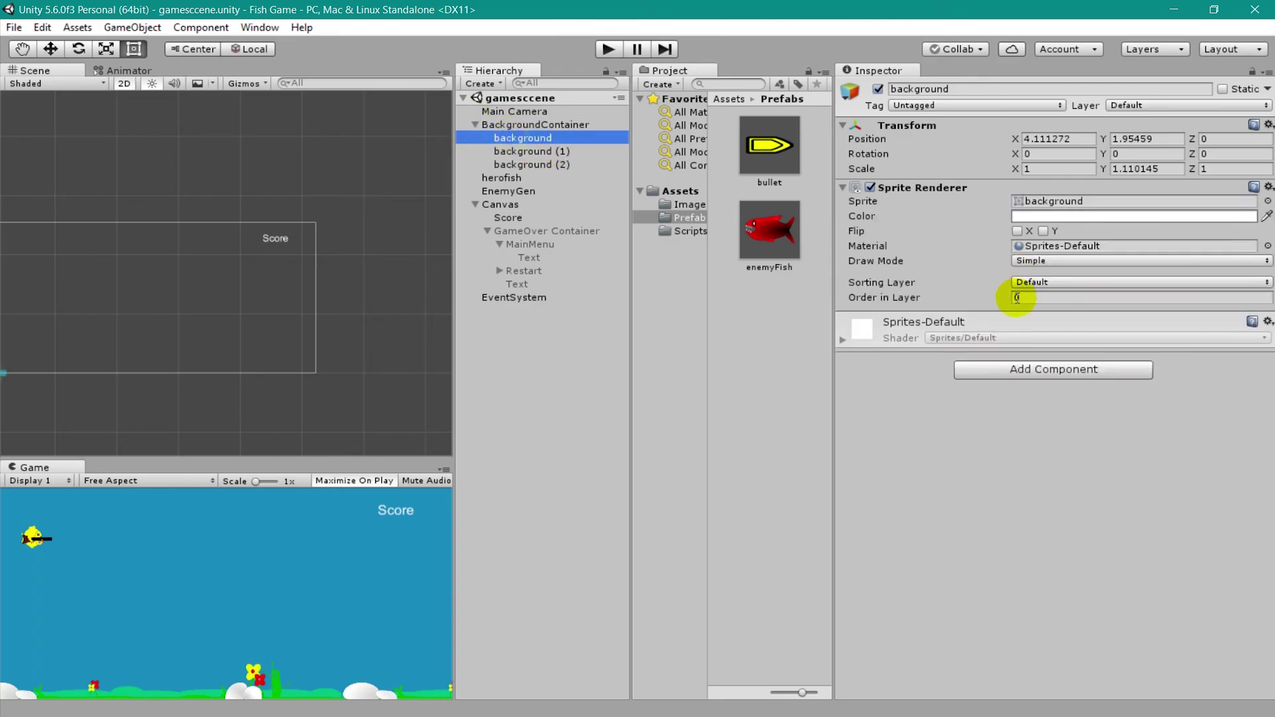
pyautogui.click(1039, 298)
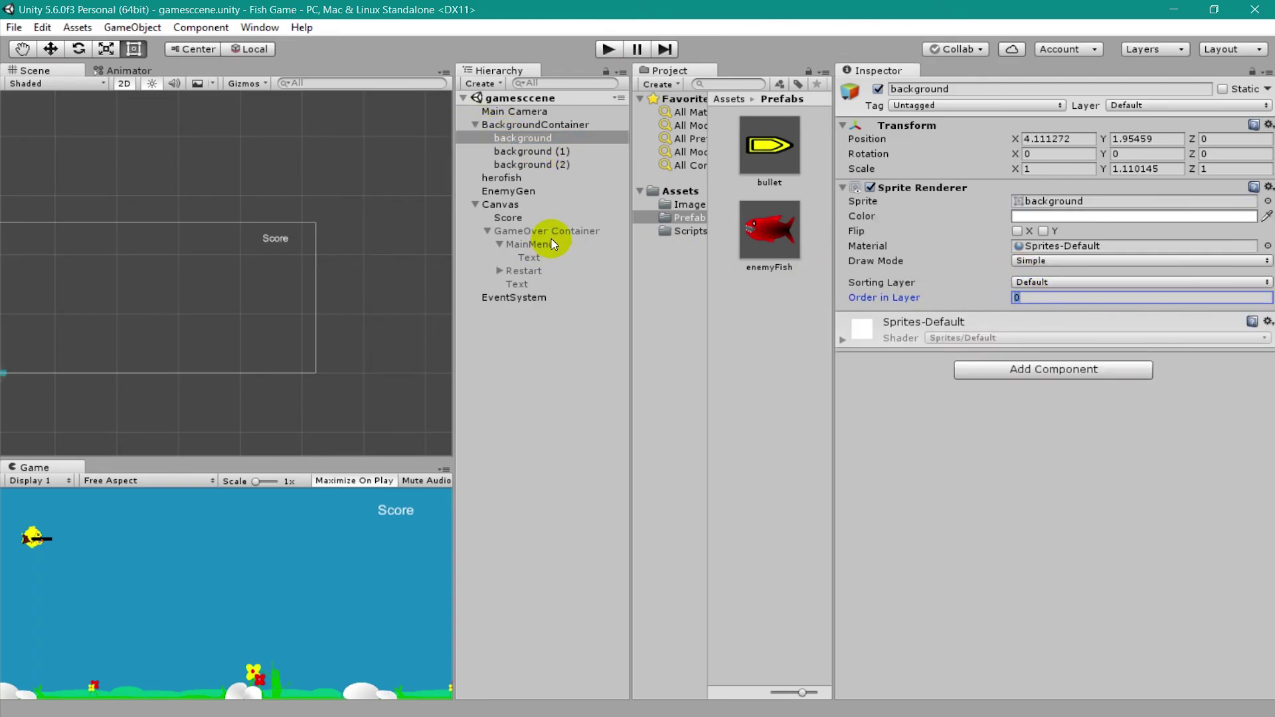
pyautogui.click(527, 152)
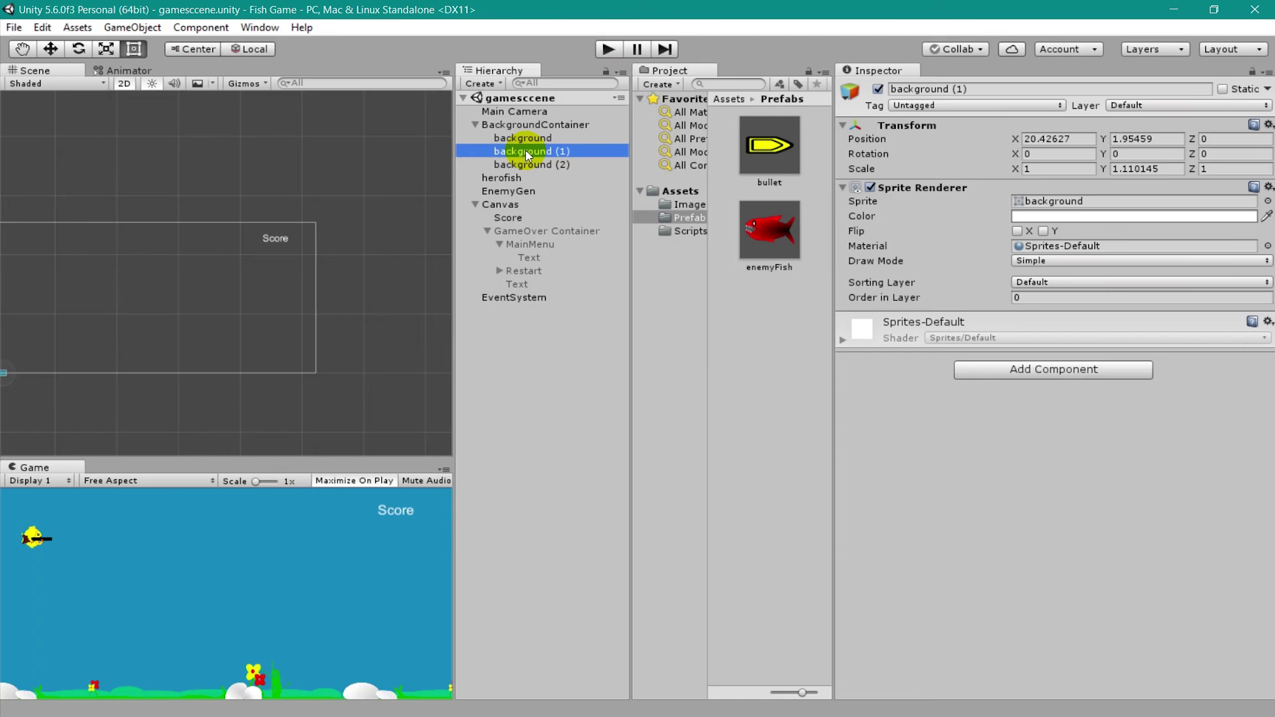
pyautogui.click(542, 165)
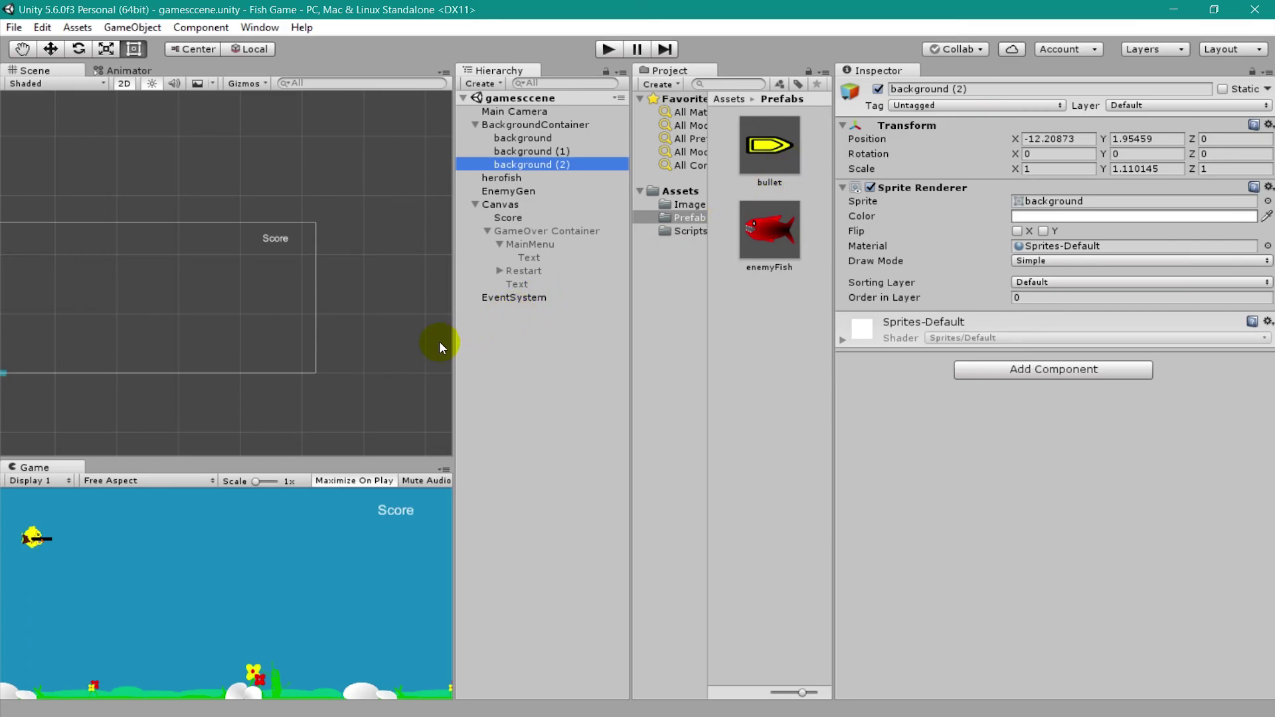
# Step: Check the bullet prefab's settings and set the enemyFish prefab's Order in Layer to 1
pyautogui.moveTo(457, 346); pyautogui.dragTo(728, 359)
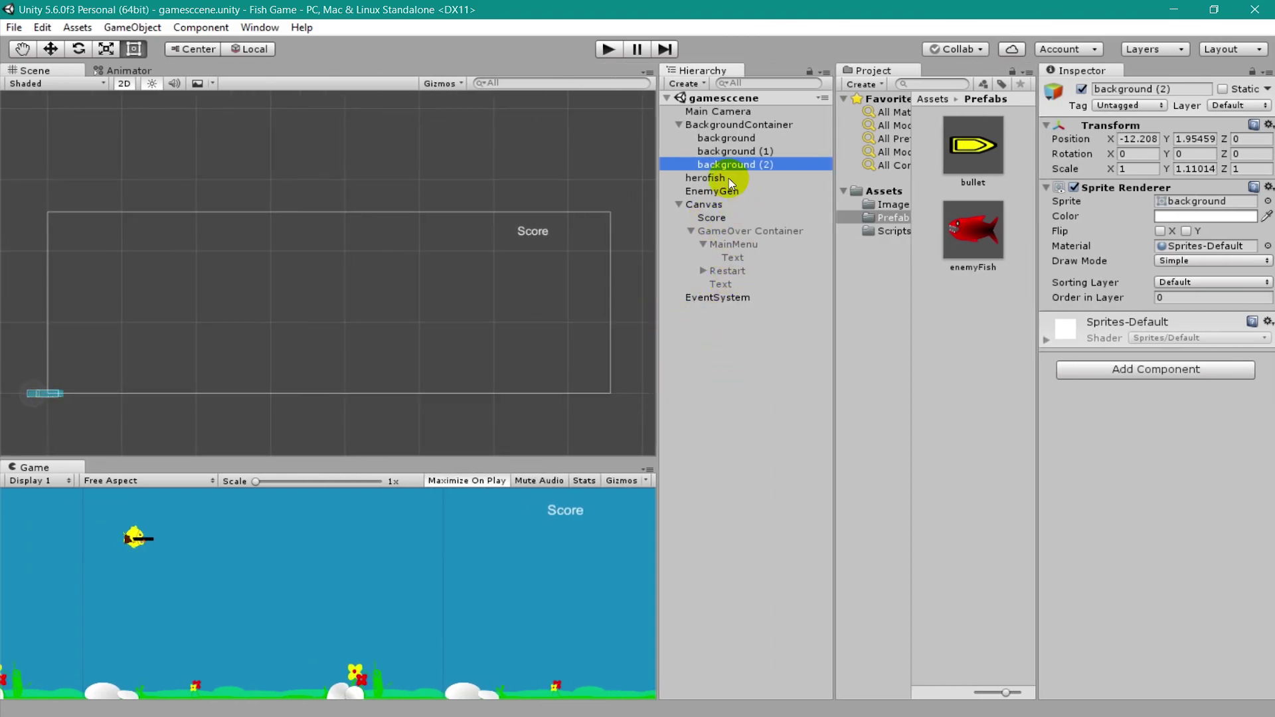
pyautogui.click(966, 158)
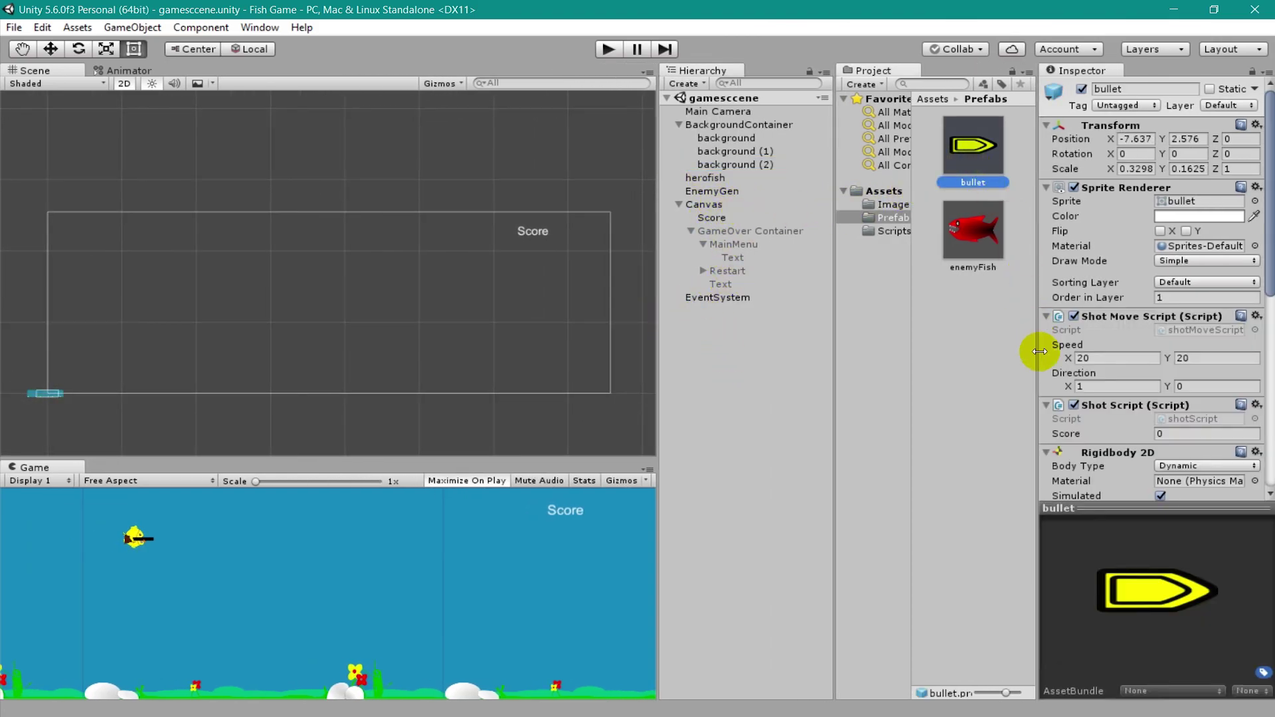
pyautogui.scroll(-4, 1043, 358)
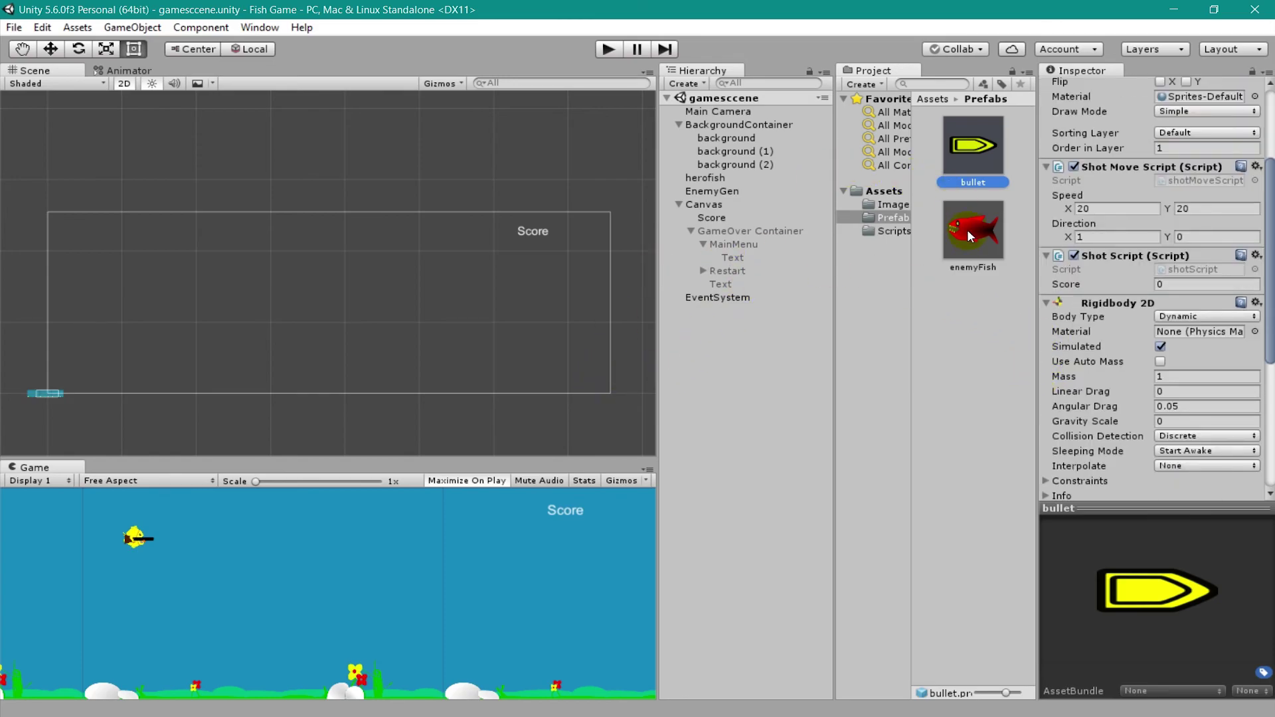
pyautogui.click(985, 247)
pyautogui.scroll(5, 1124, 265)
pyautogui.click(1161, 298)
pyautogui.write('1')
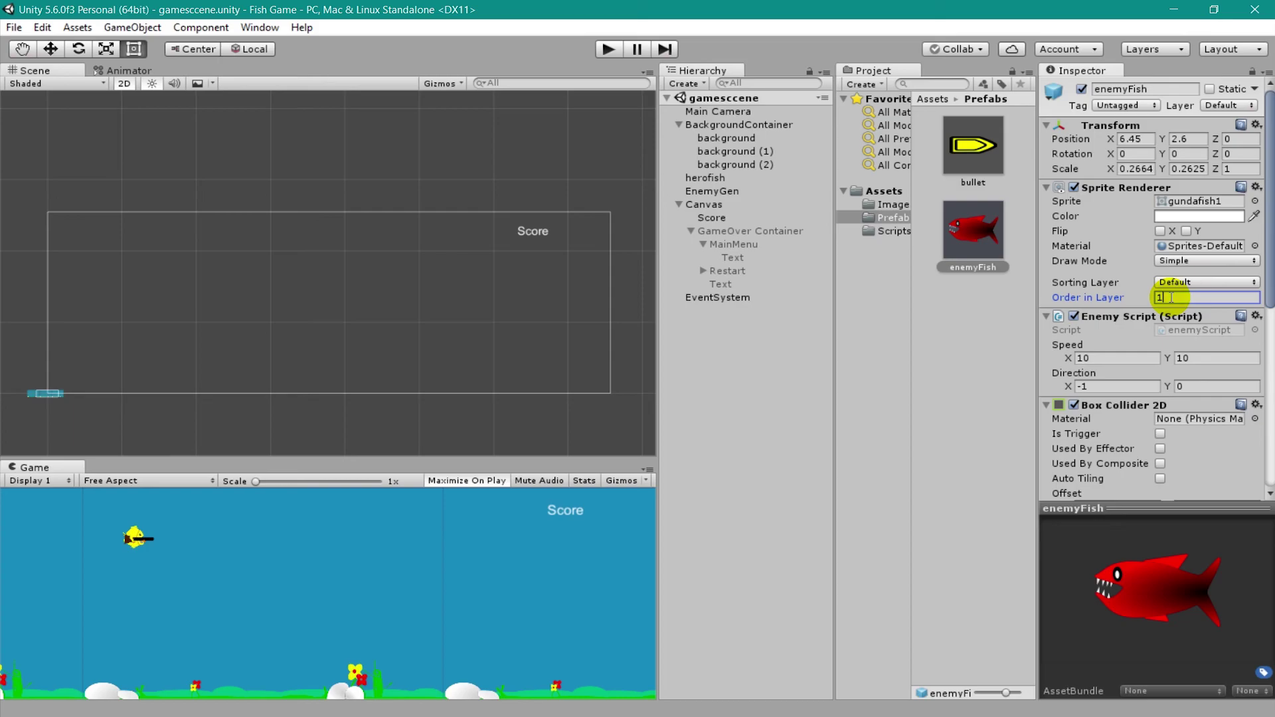
# Step: Check the herofish's Order in Layer, enlarge the Game view, and clear the selection
pyautogui.click(712, 178)
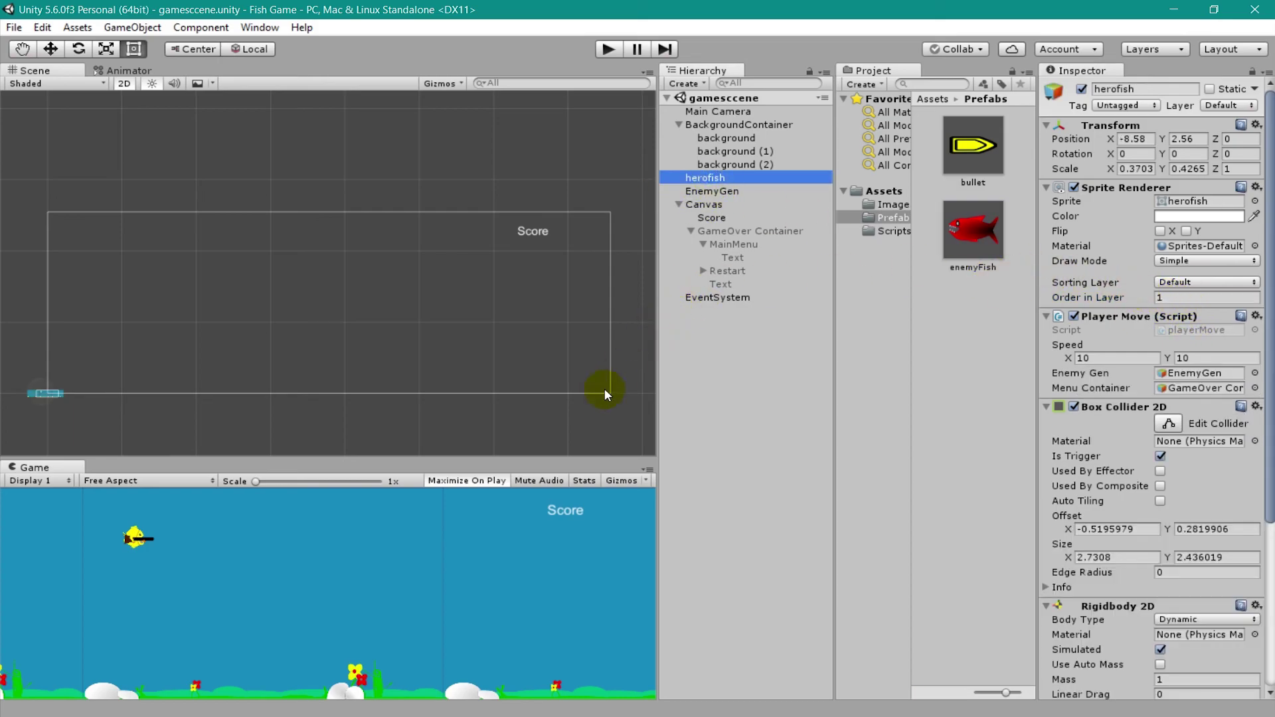
pyautogui.moveTo(379, 458); pyautogui.dragTo(392, 420)
pyautogui.click(814, 478)
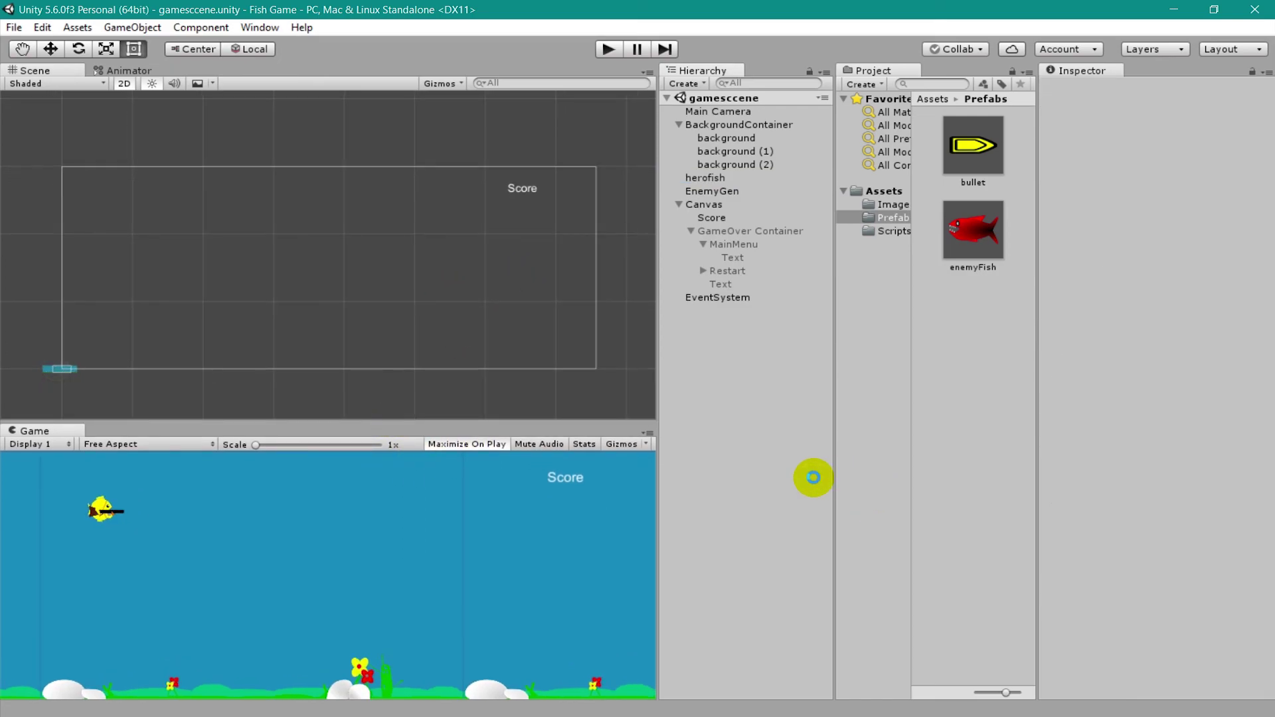
# Step: Collapse the GameOver Container and its child objects in the scene hierarchy
pyautogui.click(703, 244)
pyautogui.click(703, 257)
pyautogui.click(692, 232)
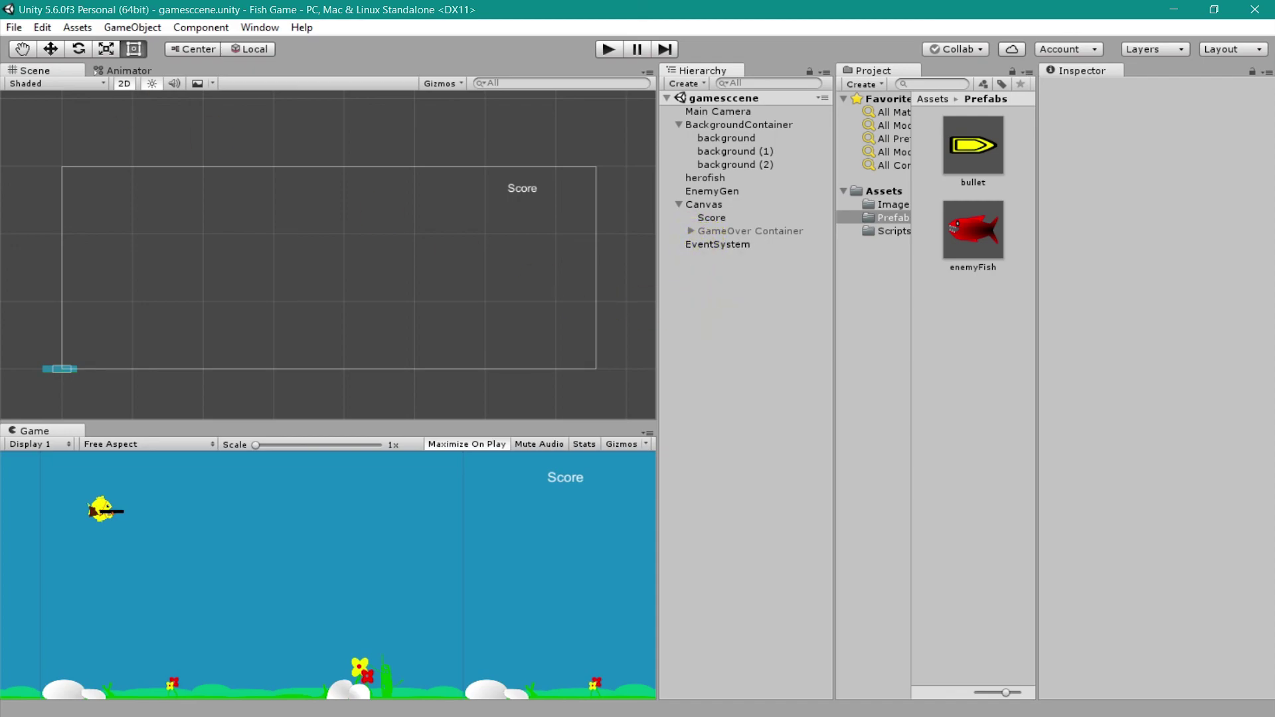
pyautogui.click(805, 266)
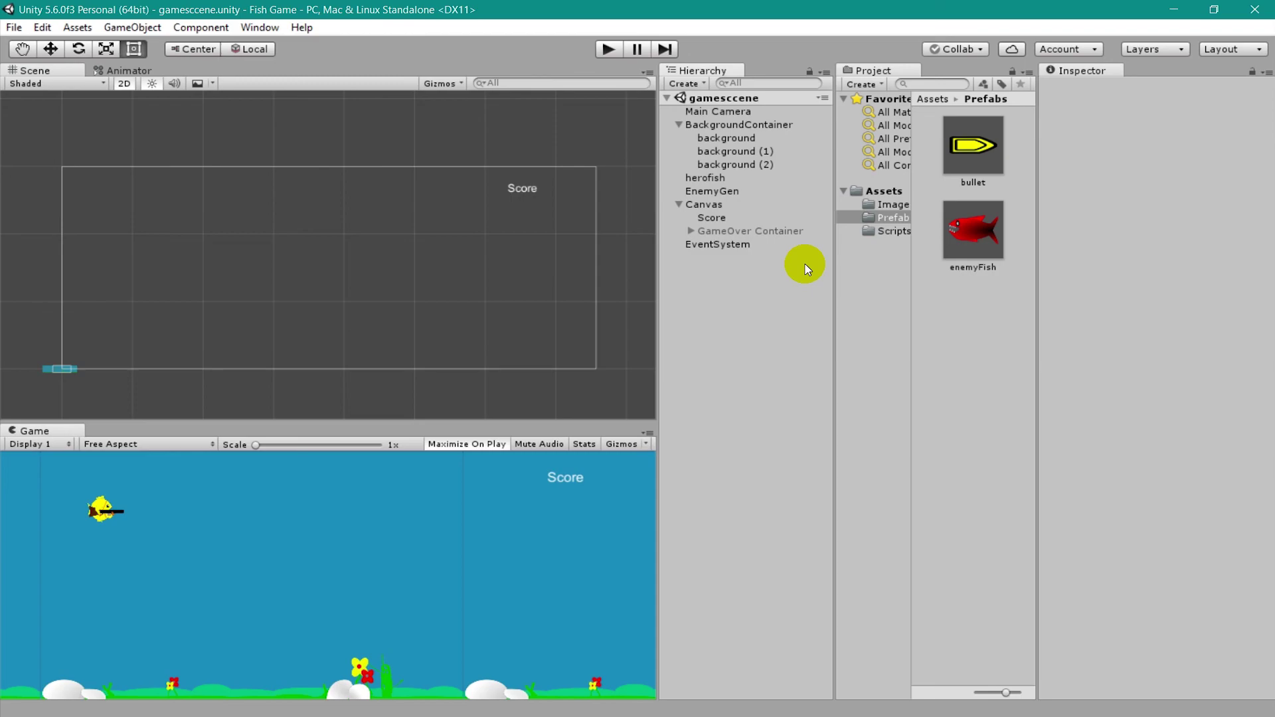